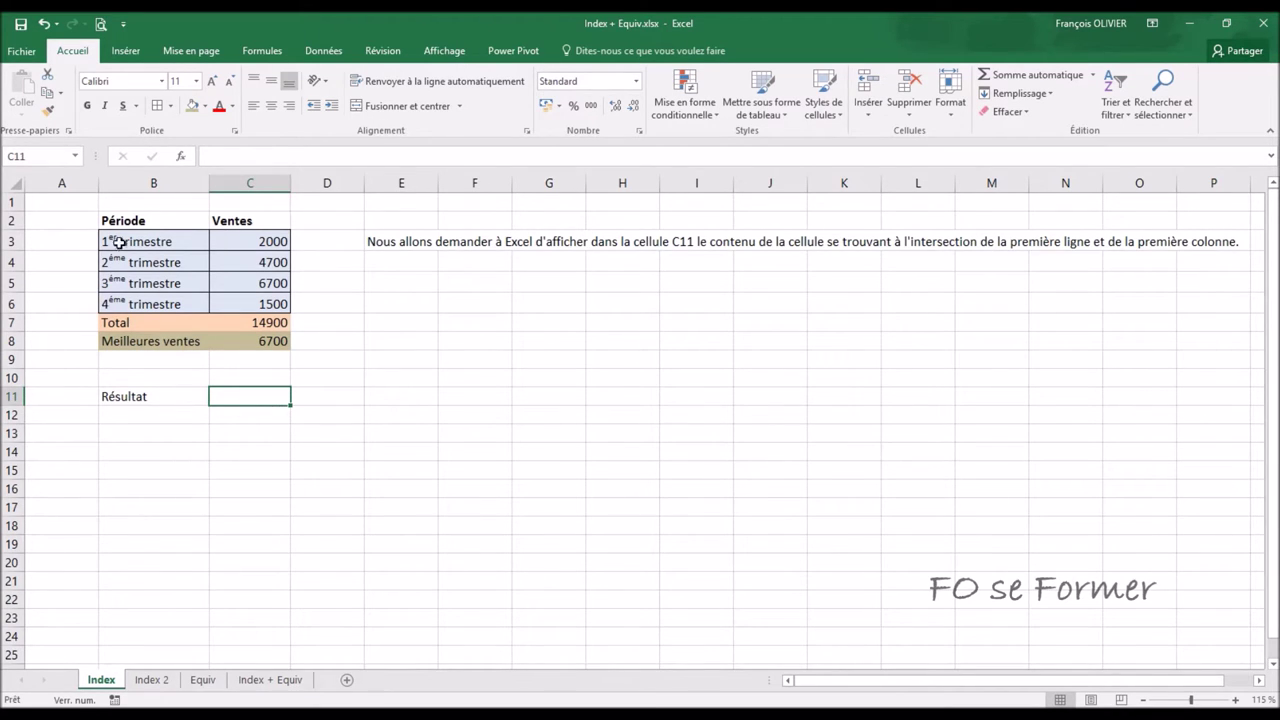
Review the quarterly data B3:C6 and the SOMME and MAX formulas in C7 and C8
{"action": "mouse_move", "coordinate": [119, 242]}
{"action": "left_mouse_down"}
{"action": "mouse_move", "coordinate": [116, 293]}
{"action": "mouse_move", "coordinate": [230, 295]}
{"action": "left_mouse_up"}
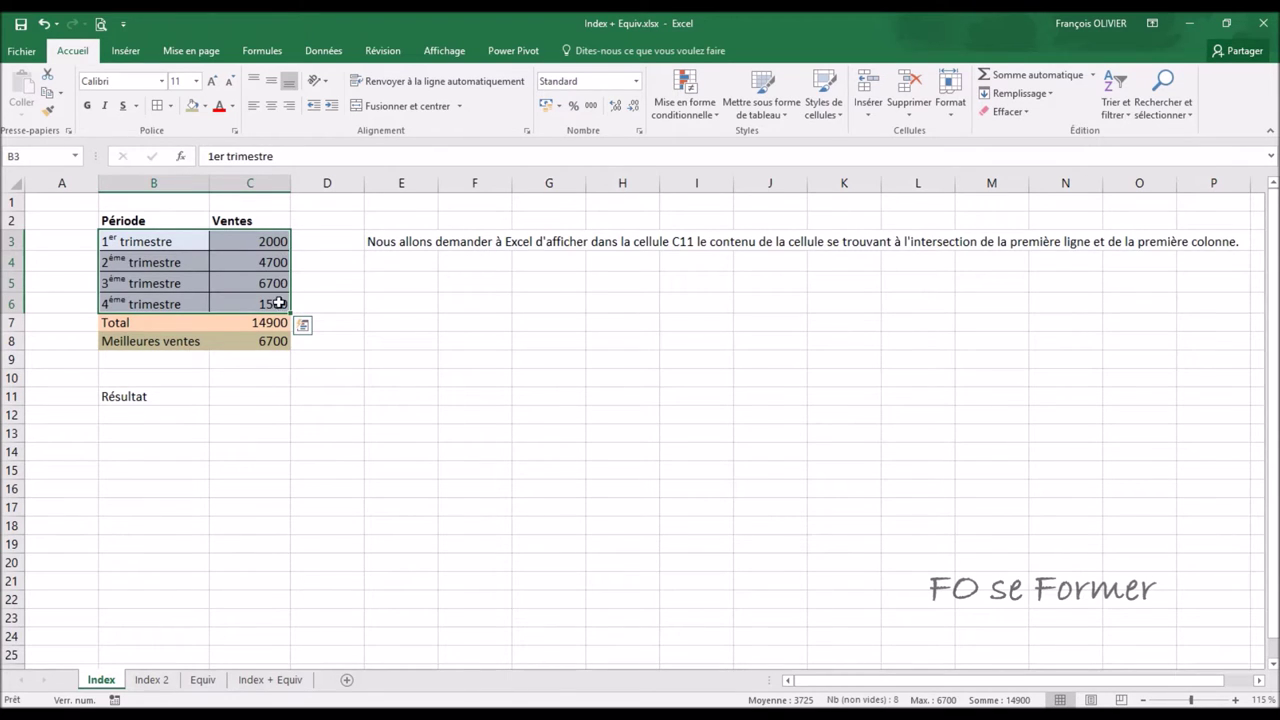
{"action": "left_click", "coordinate": [143, 323]}
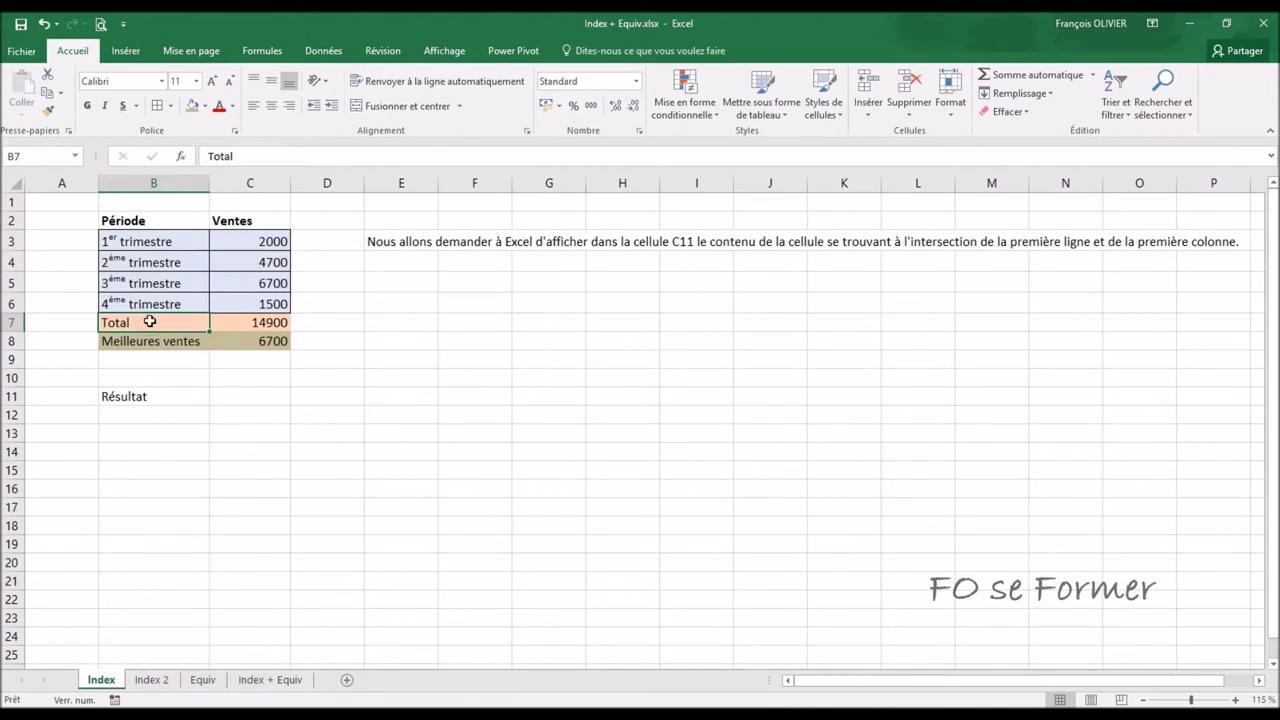
{"action": "left_click", "coordinate": [244, 322]}
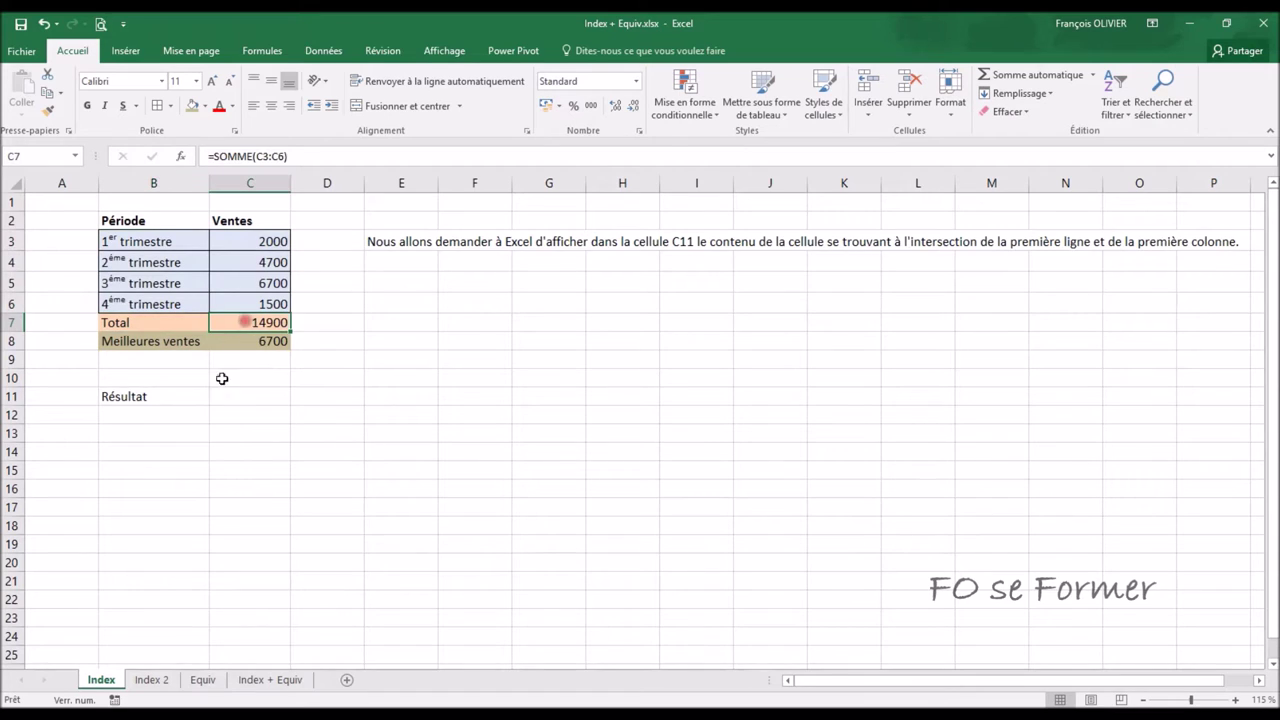
{"action": "left_click", "coordinate": [151, 344]}
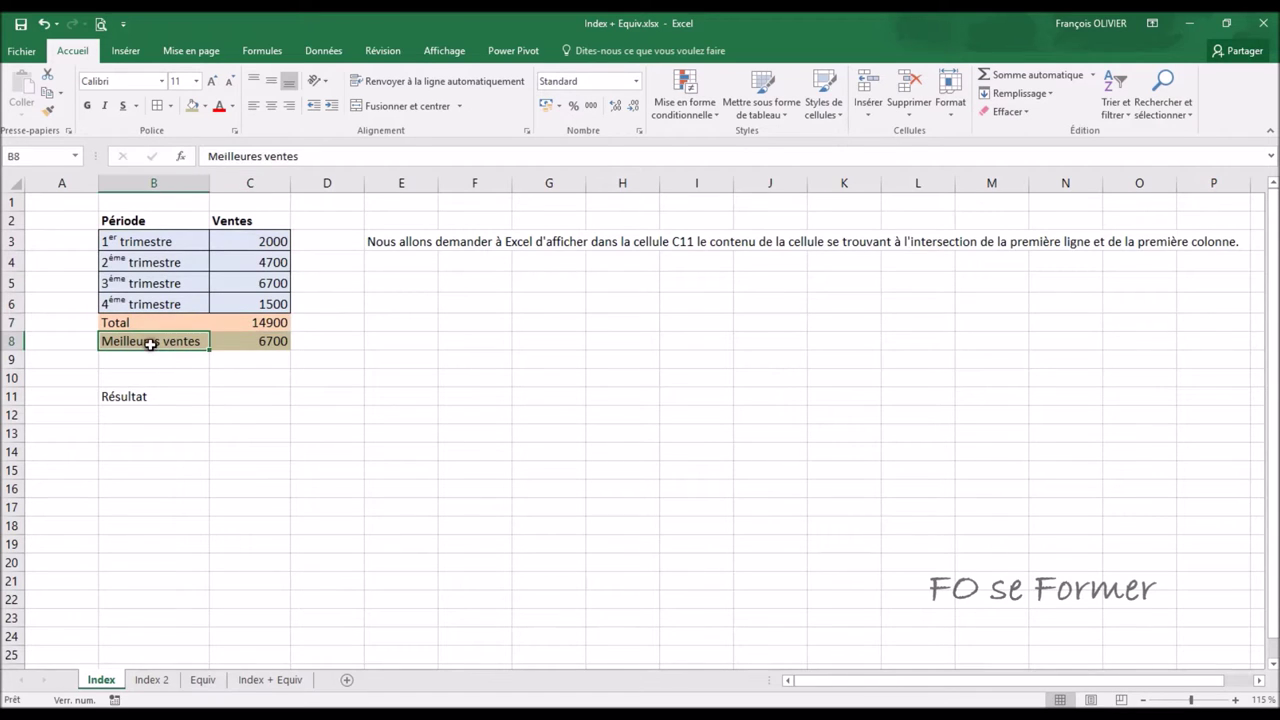
{"action": "left_click", "coordinate": [252, 338]}
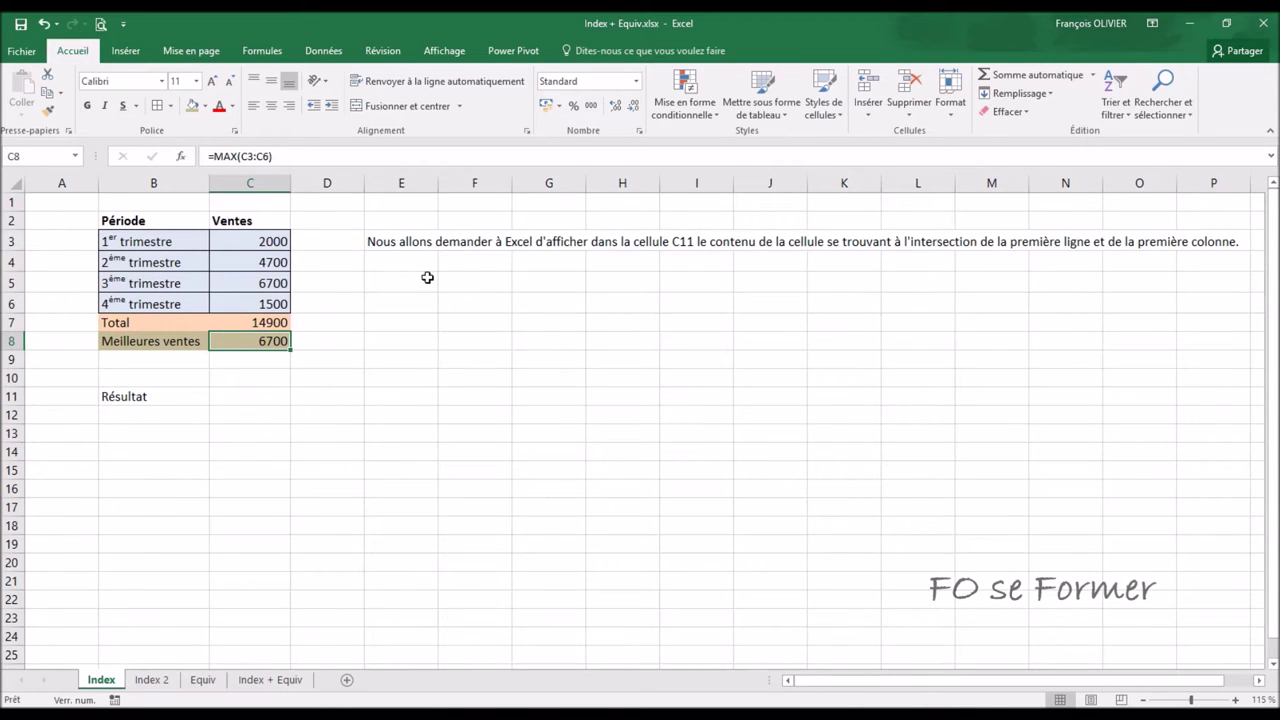
{"action": "mouse_move", "coordinate": [172, 244]}
{"action": "left_mouse_down"}
{"action": "mouse_move", "coordinate": [163, 303]}
{"action": "mouse_move", "coordinate": [246, 300]}
{"action": "left_mouse_up"}
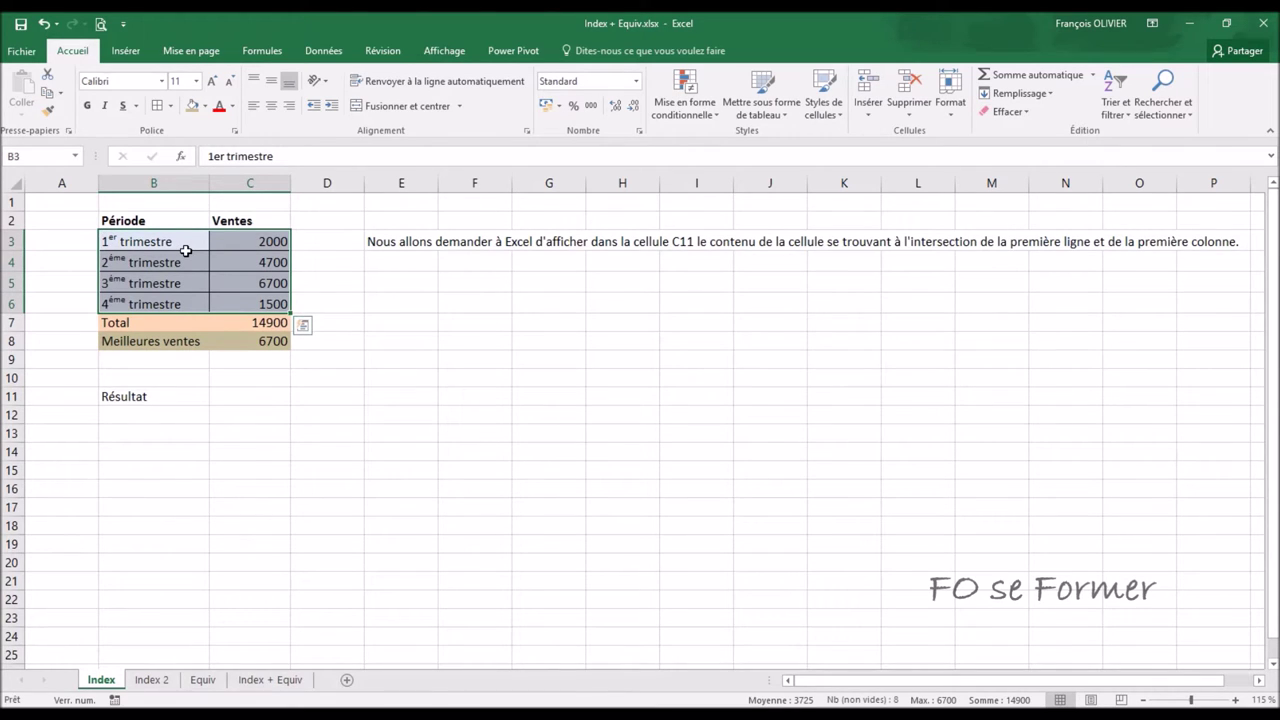
Start =INDEX( in C11 and pick the réf;no_lig;no_col;no_zone argument form
{"action": "left_click", "coordinate": [235, 397]}
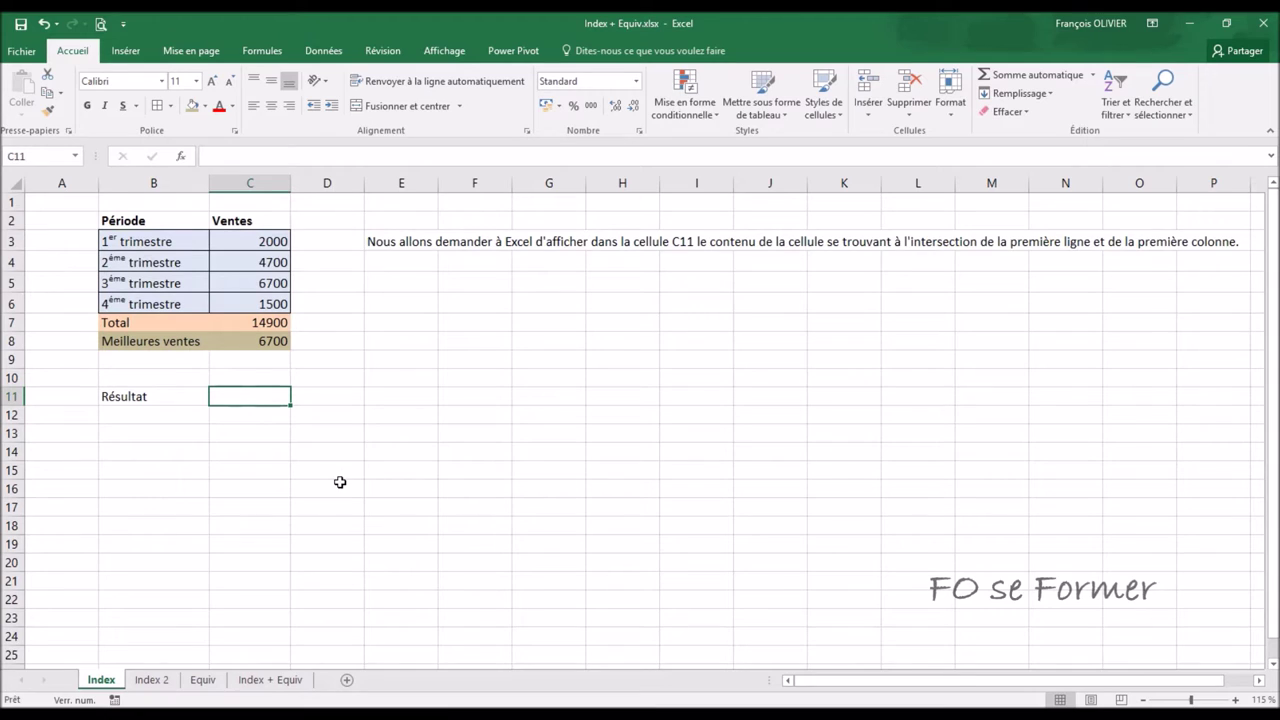
{"action": "type", "text": "="}
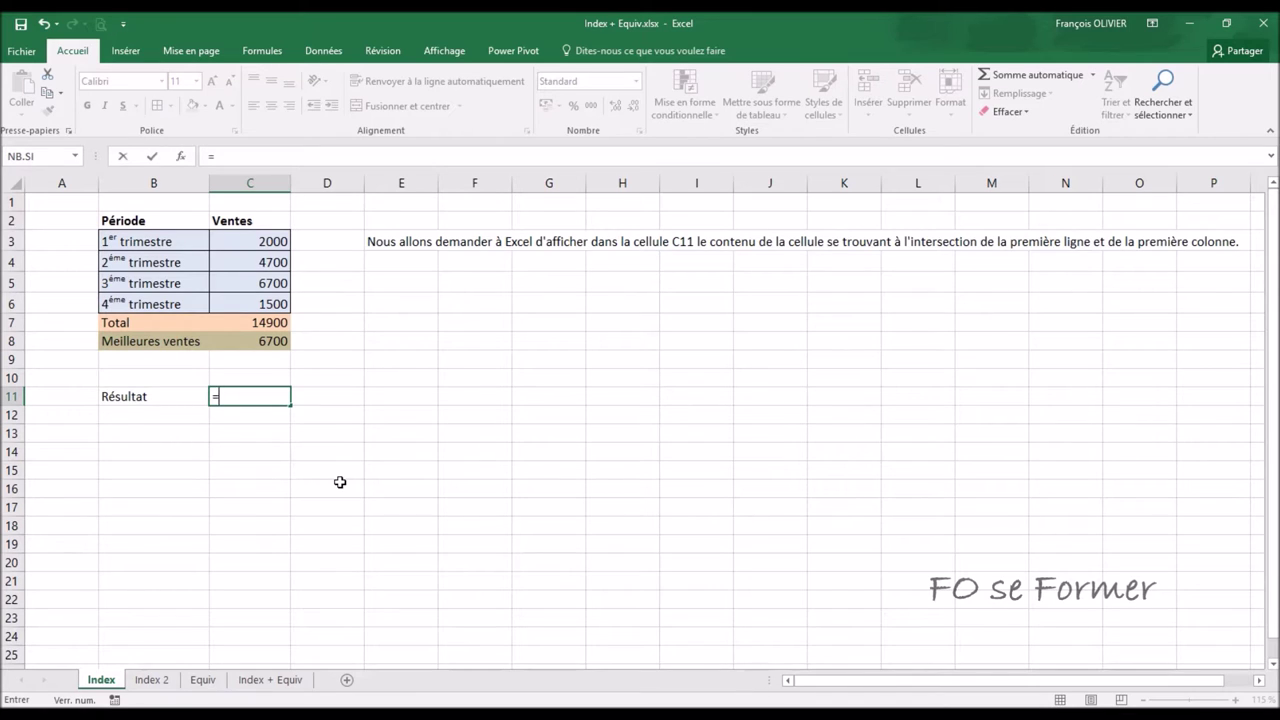
{"action": "type", "text": "in"}
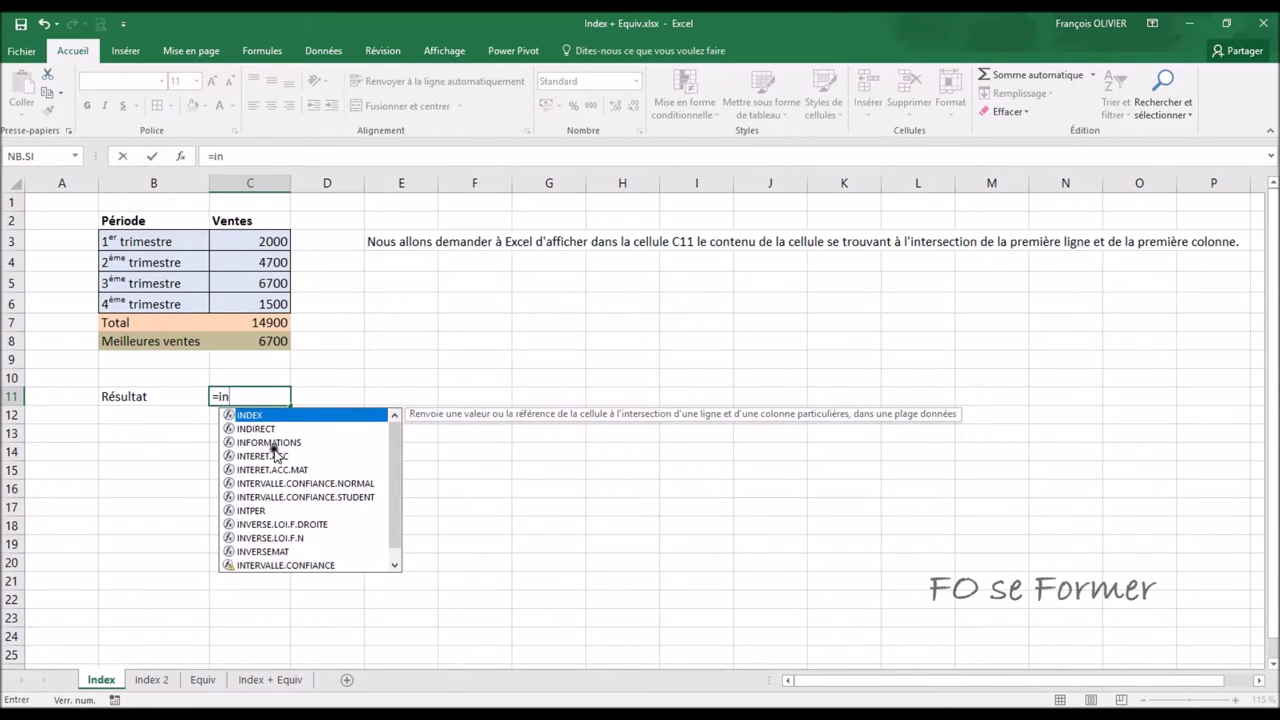
{"action": "left_click", "coordinate": [270, 415]}
{"action": "double_click", "coordinate": [270, 415]}
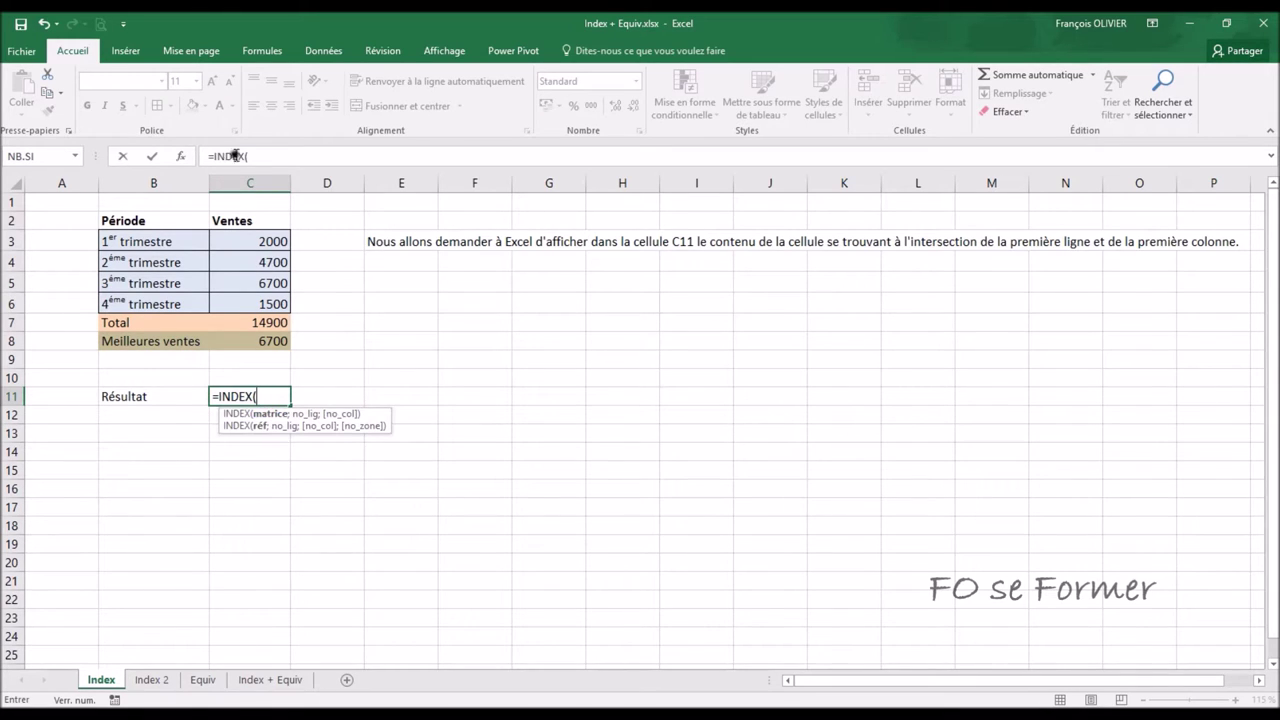
{"action": "left_click", "coordinate": [181, 157]}
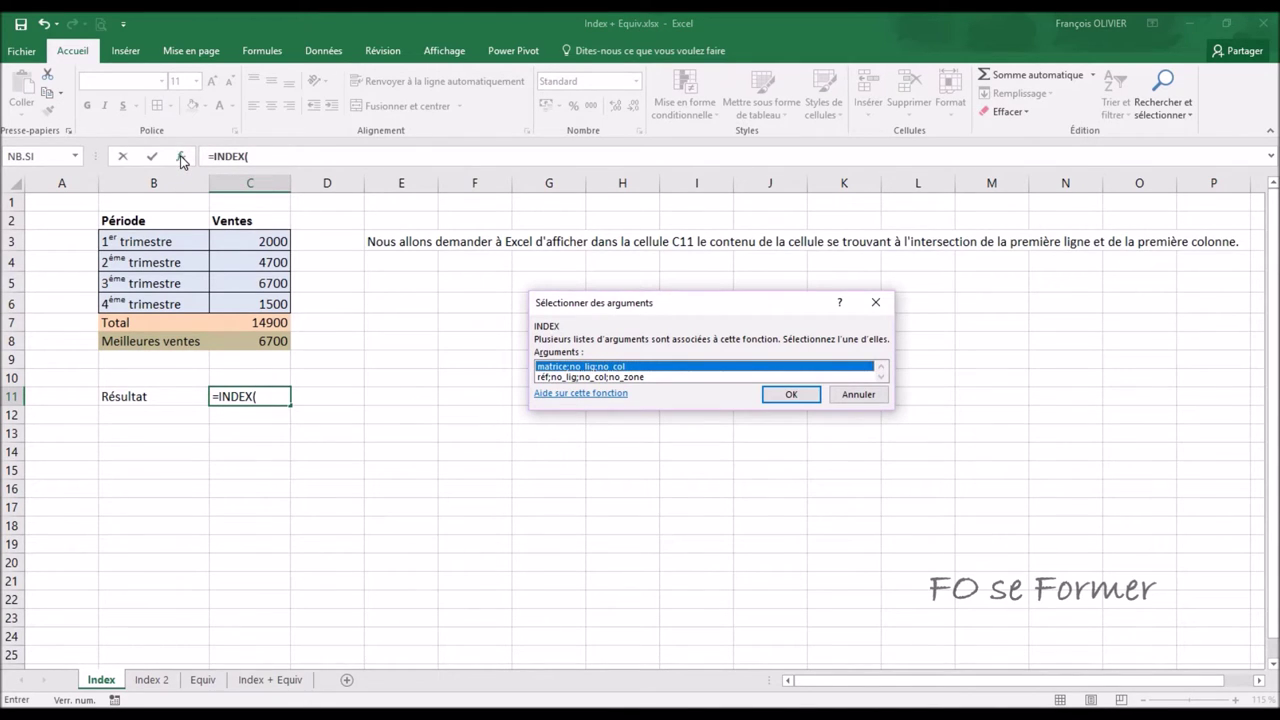
{"action": "left_click", "coordinate": [548, 378]}
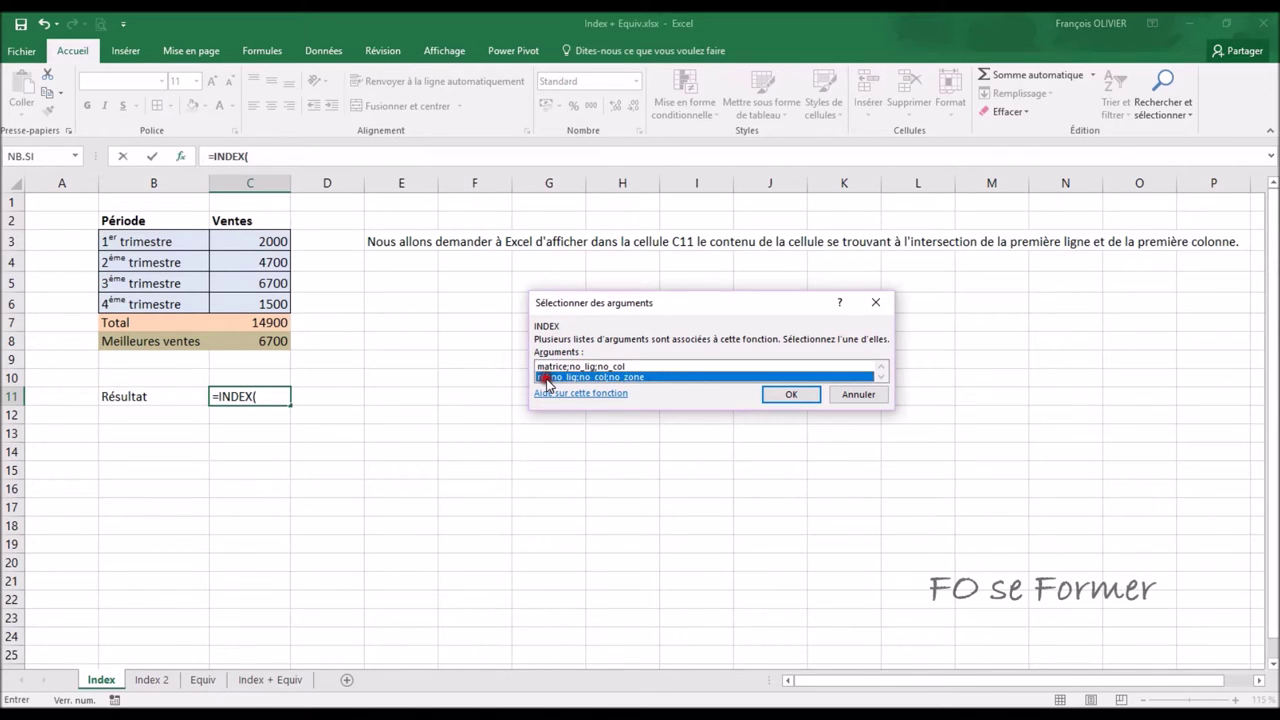
Set the INDEX Réf argument to the range B3:C6
{"action": "left_click", "coordinate": [781, 395]}
{"action": "mouse_move", "coordinate": [627, 240]}
{"action": "left_mouse_down"}
{"action": "mouse_move", "coordinate": [562, 270]}
{"action": "mouse_move", "coordinate": [522, 247]}
{"action": "left_mouse_up"}
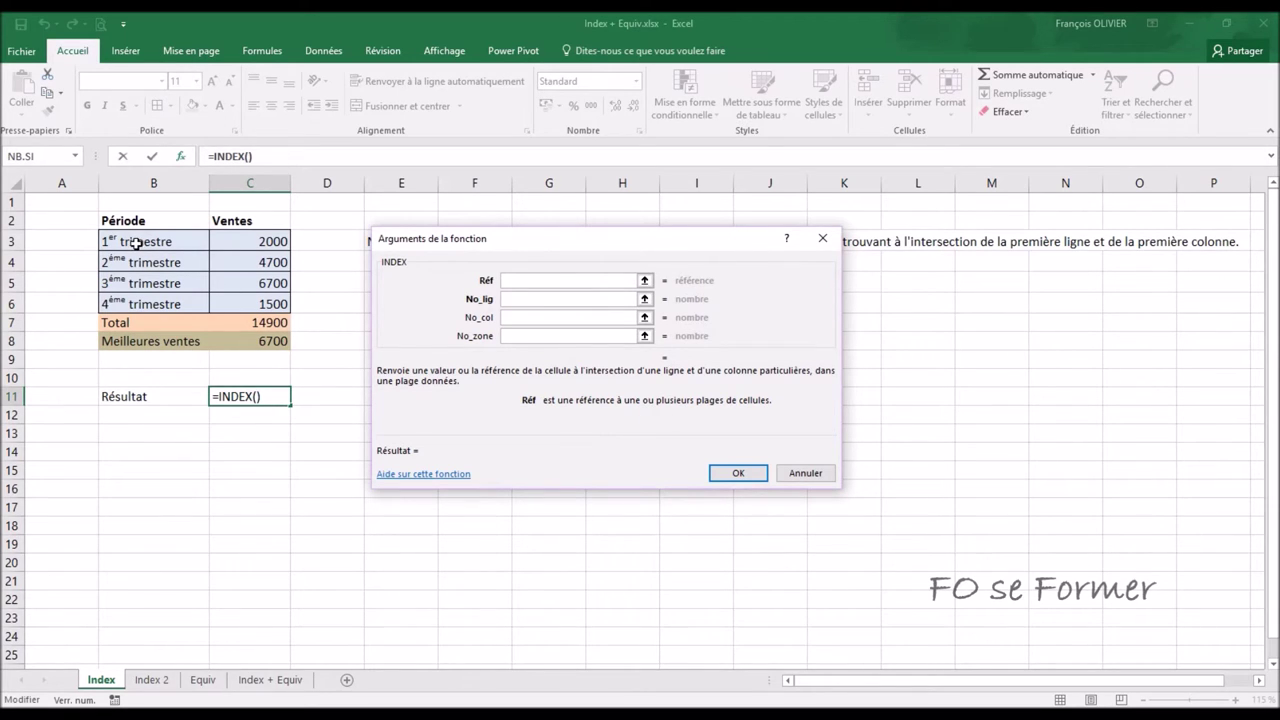
{"action": "left_click_drag", "start_coordinate": [136, 243], "coordinate": [208, 273]}
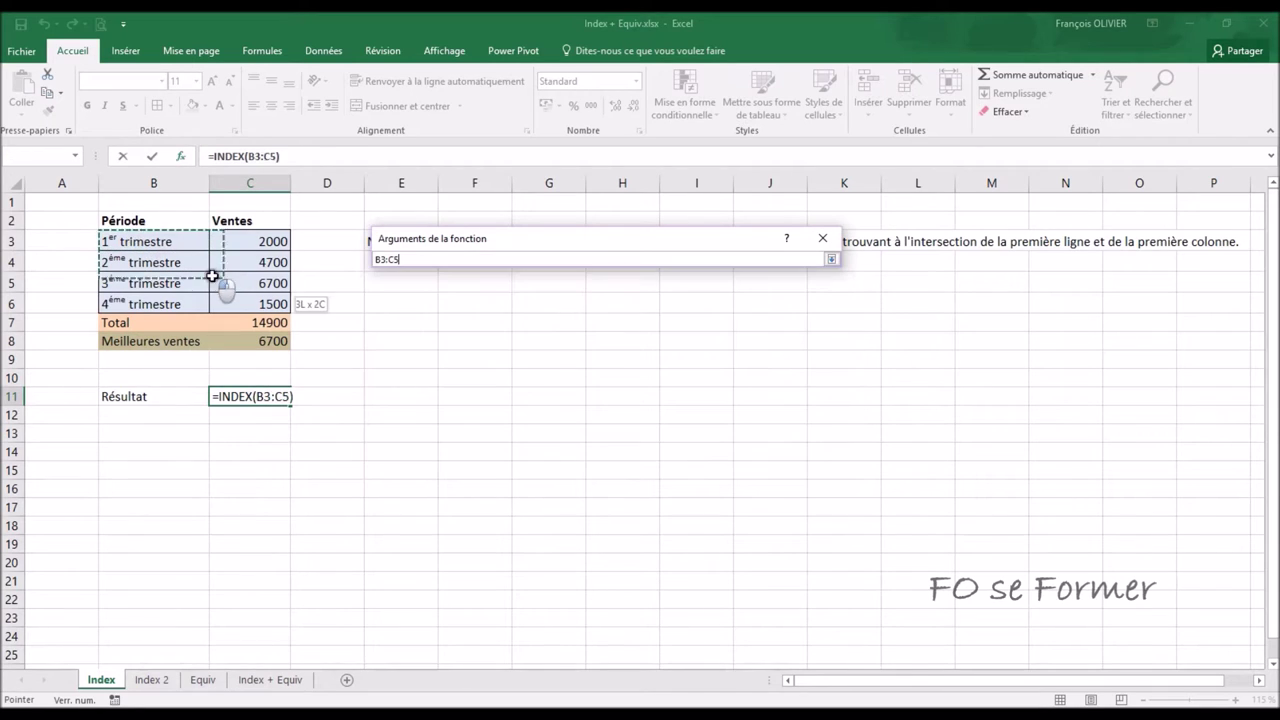
{"action": "left_click_drag", "start_coordinate": [208, 273], "coordinate": [263, 300]}
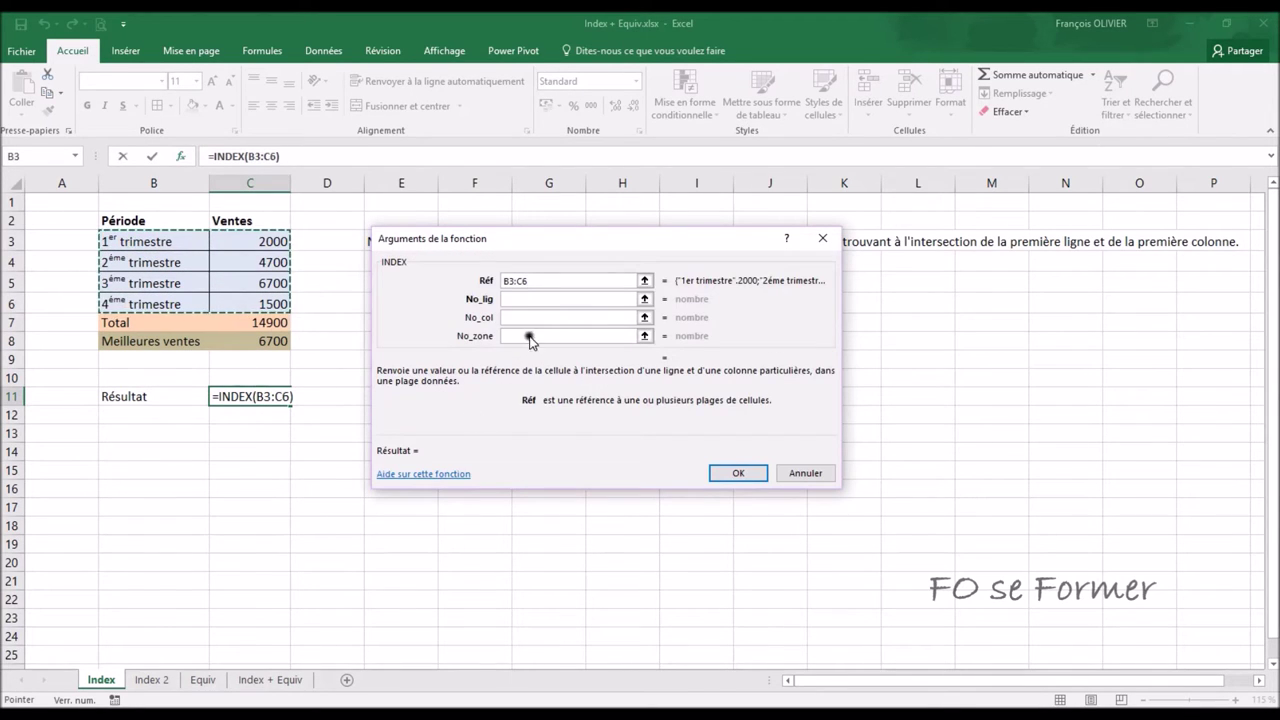
Enter 1 for No_lig and No_col, then clear the row number again
{"action": "left_click", "coordinate": [524, 299]}
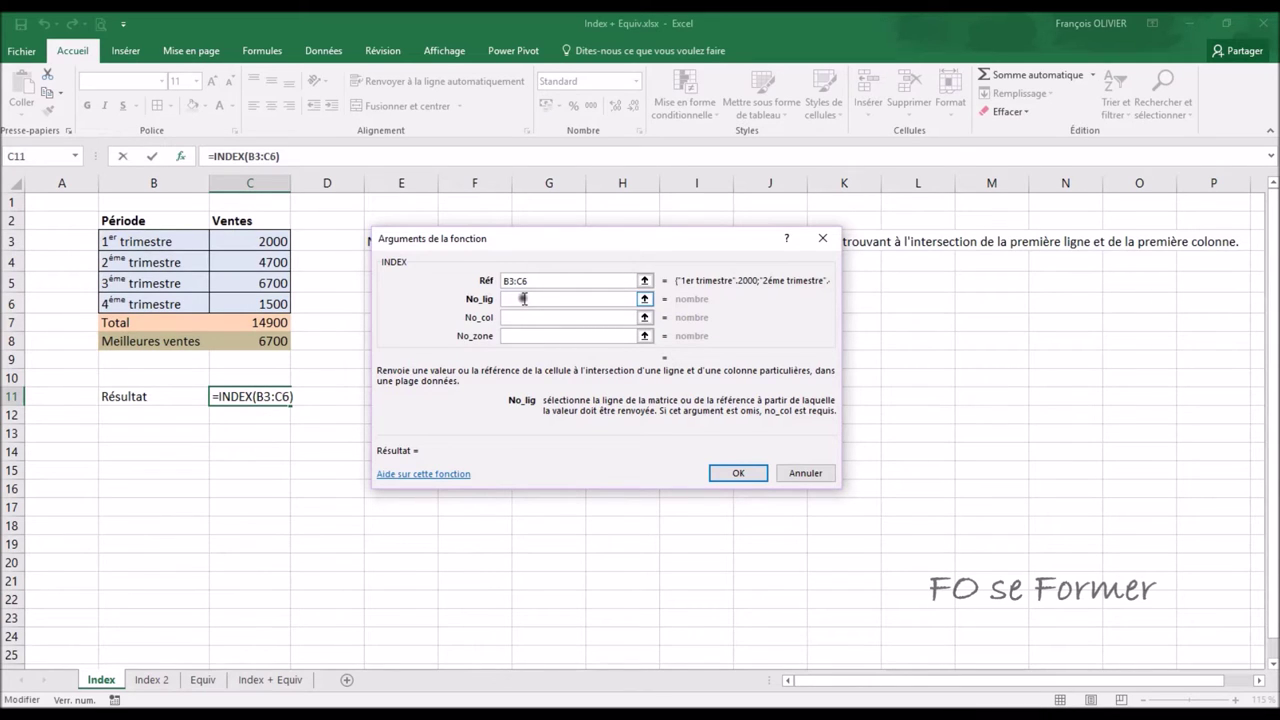
{"action": "type", "text": "1"}
{"action": "left_click", "coordinate": [522, 318]}
{"action": "type", "text": "1"}
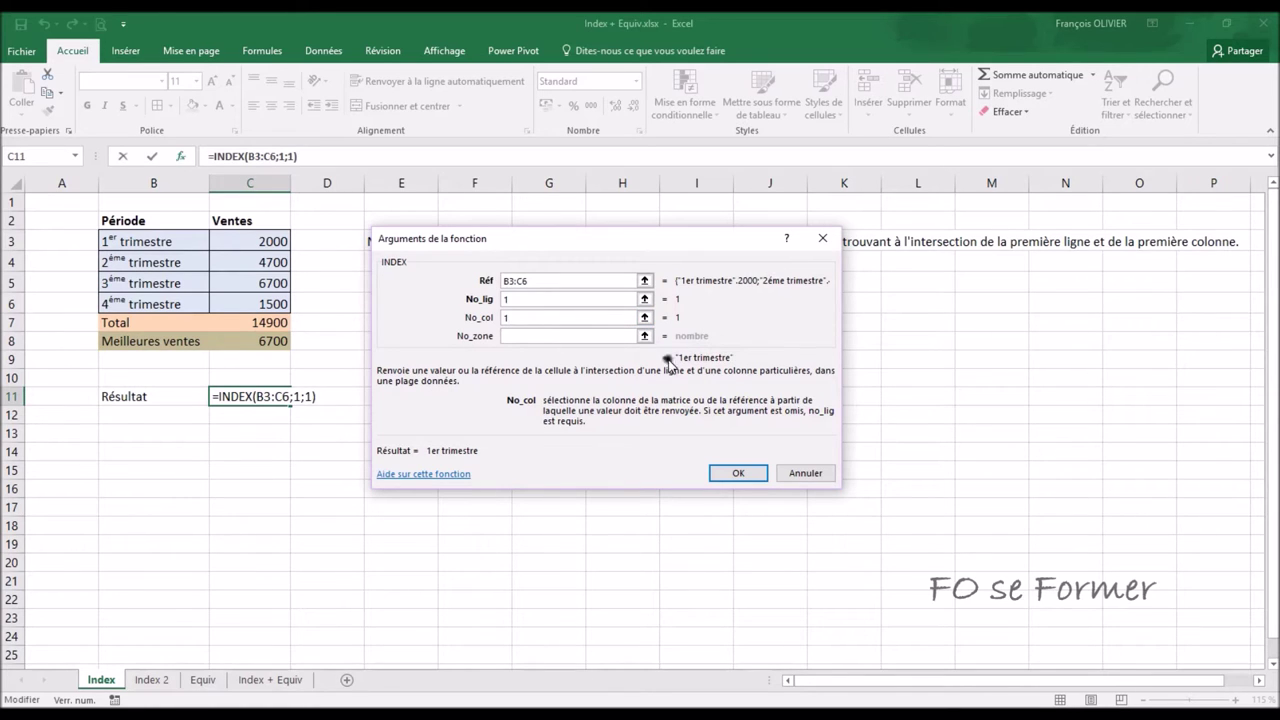
{"action": "left_click", "coordinate": [536, 298]}
{"action": "key", "text": "BackSpace"}
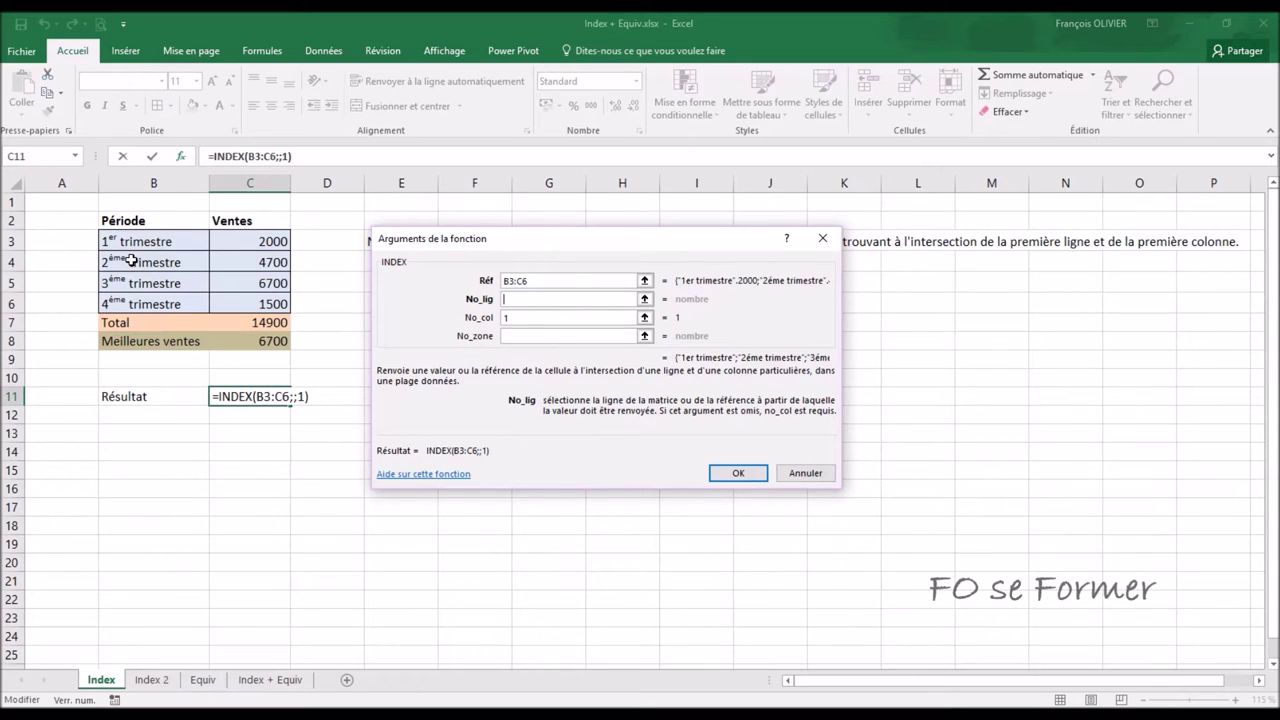
Try row numbers 2 and 3 before settling on No_lig 1
{"action": "type", "text": "2"}
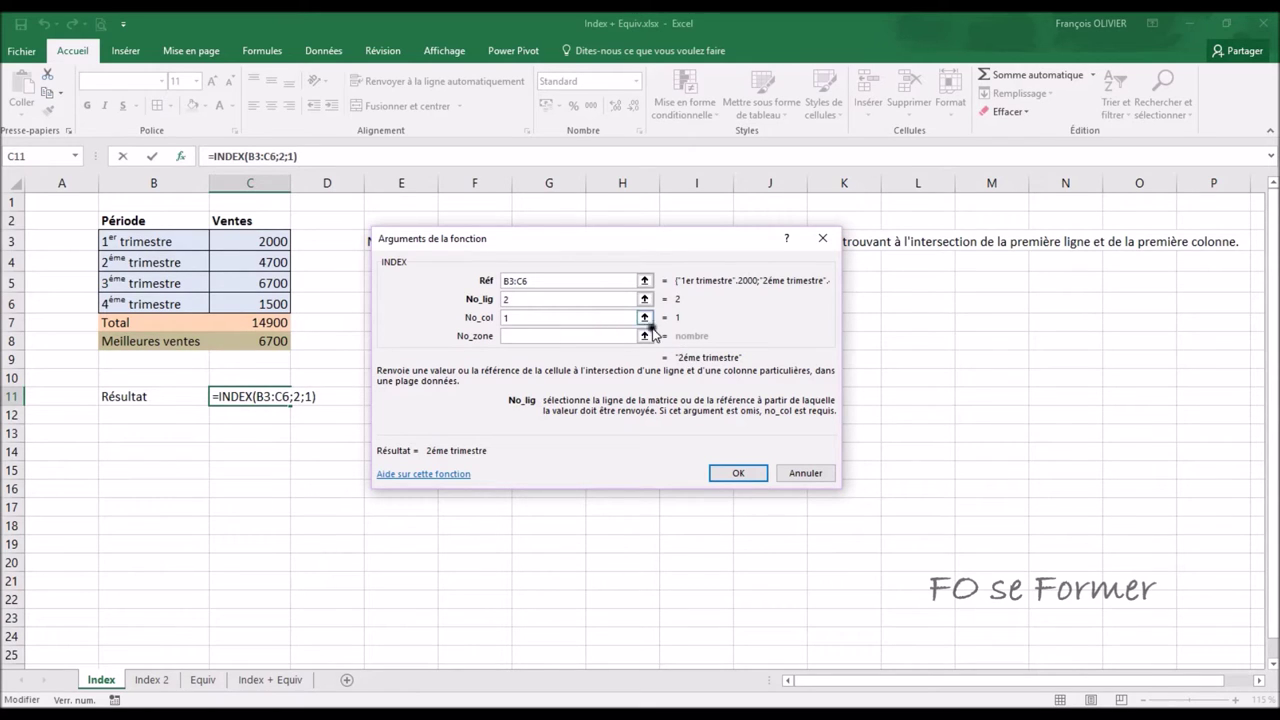
{"action": "key", "text": "BackSpace"}
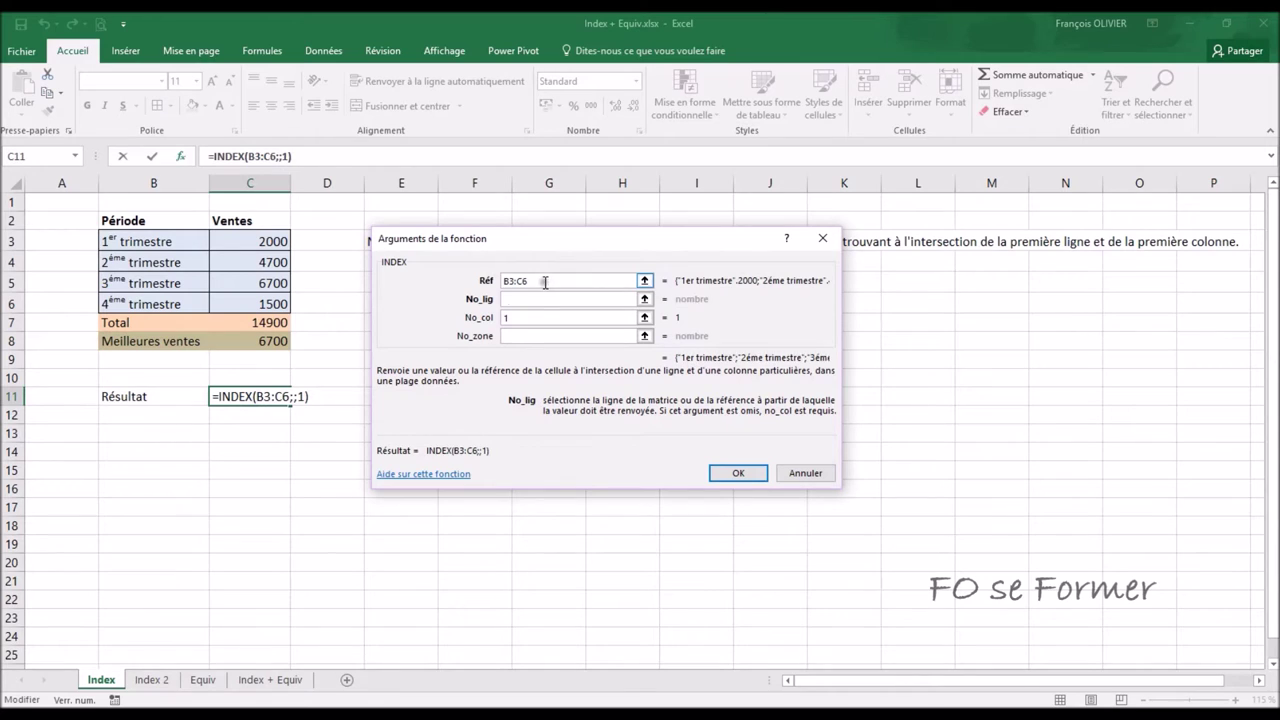
{"action": "type", "text": "3"}
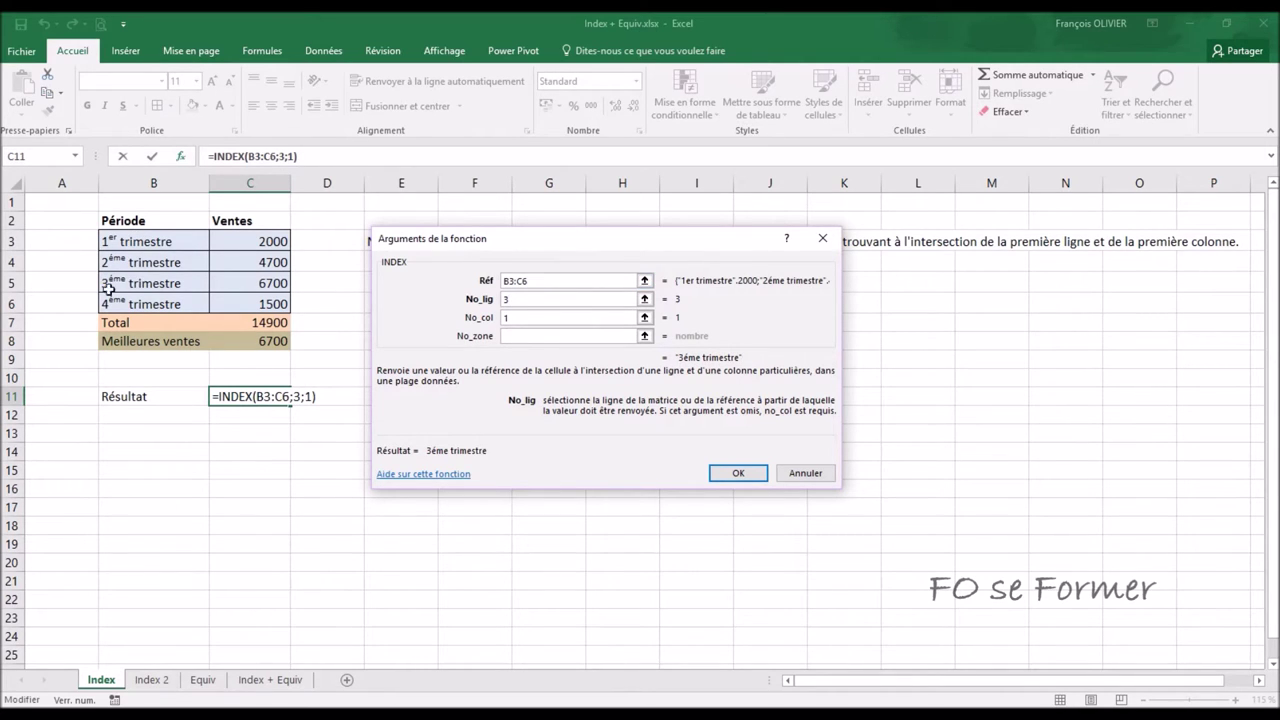
{"action": "key", "text": "BackSpace"}
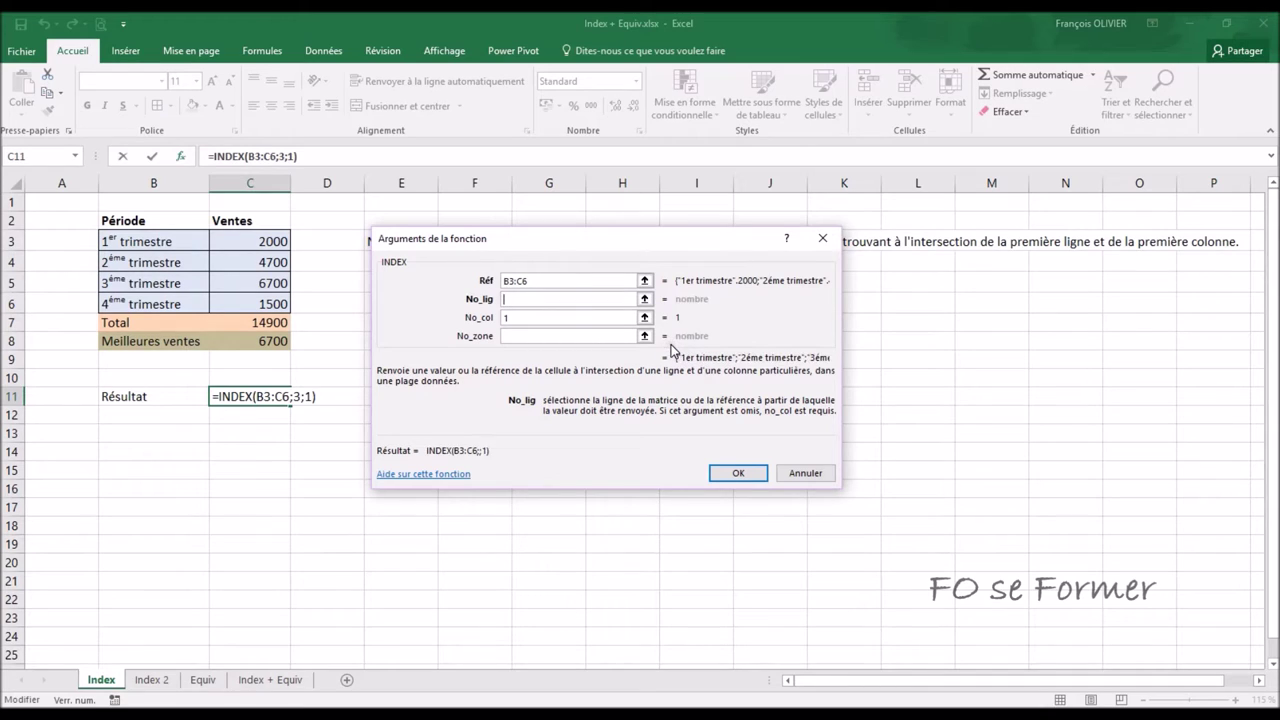
{"action": "type", "text": "1"}
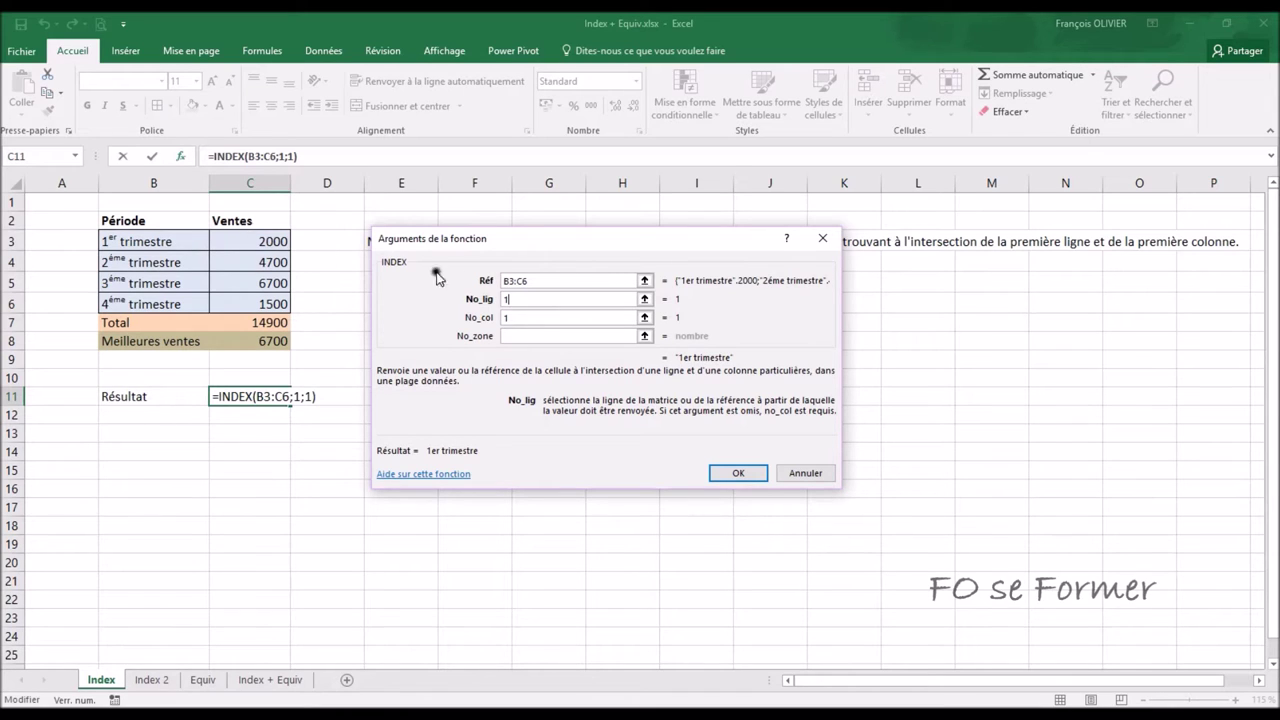
Set No_col to 1 and confirm =INDEX(B3:C6;1;1), returning 1er trimestre
{"action": "left_click", "coordinate": [517, 317]}
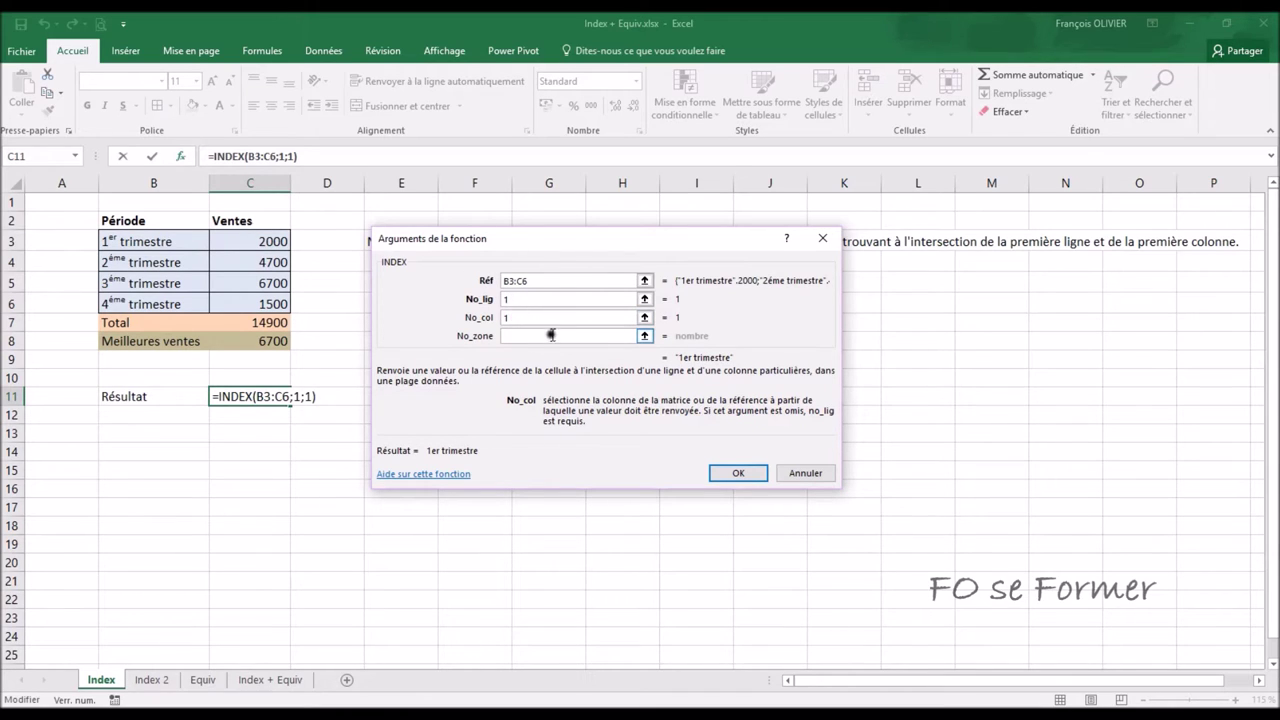
{"action": "key", "text": "BackSpace"}
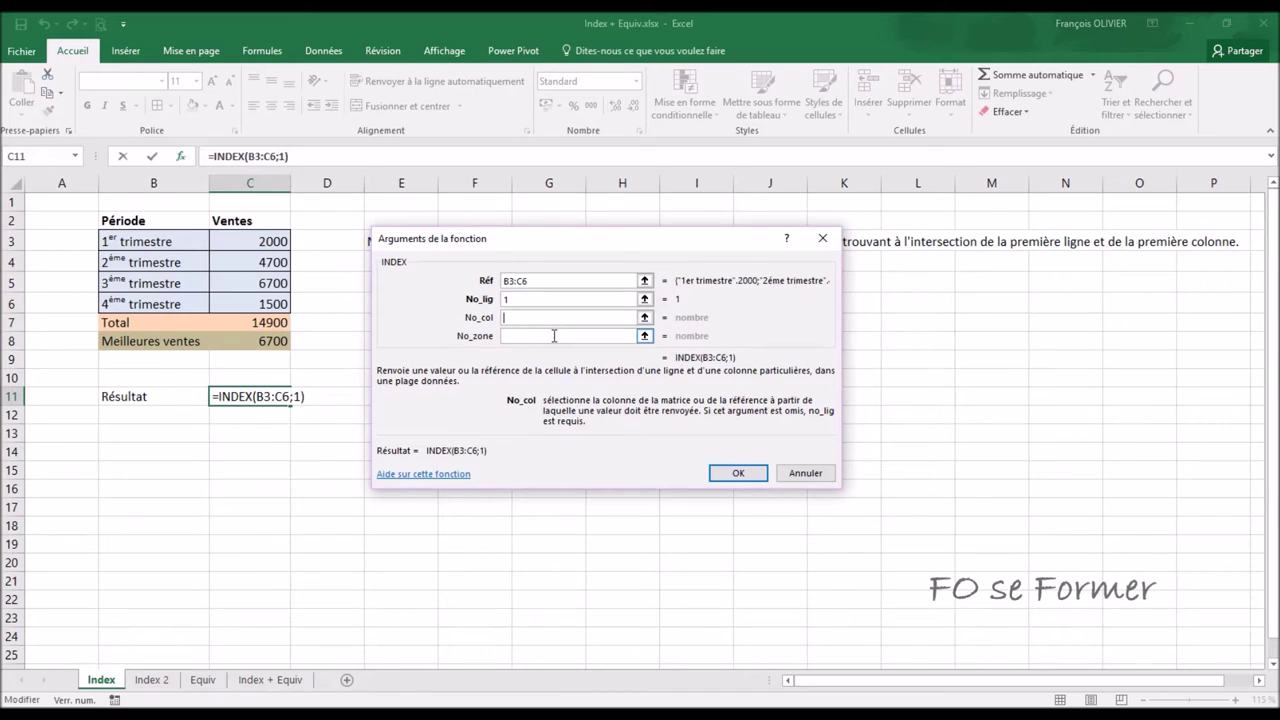
{"action": "type", "text": "2"}
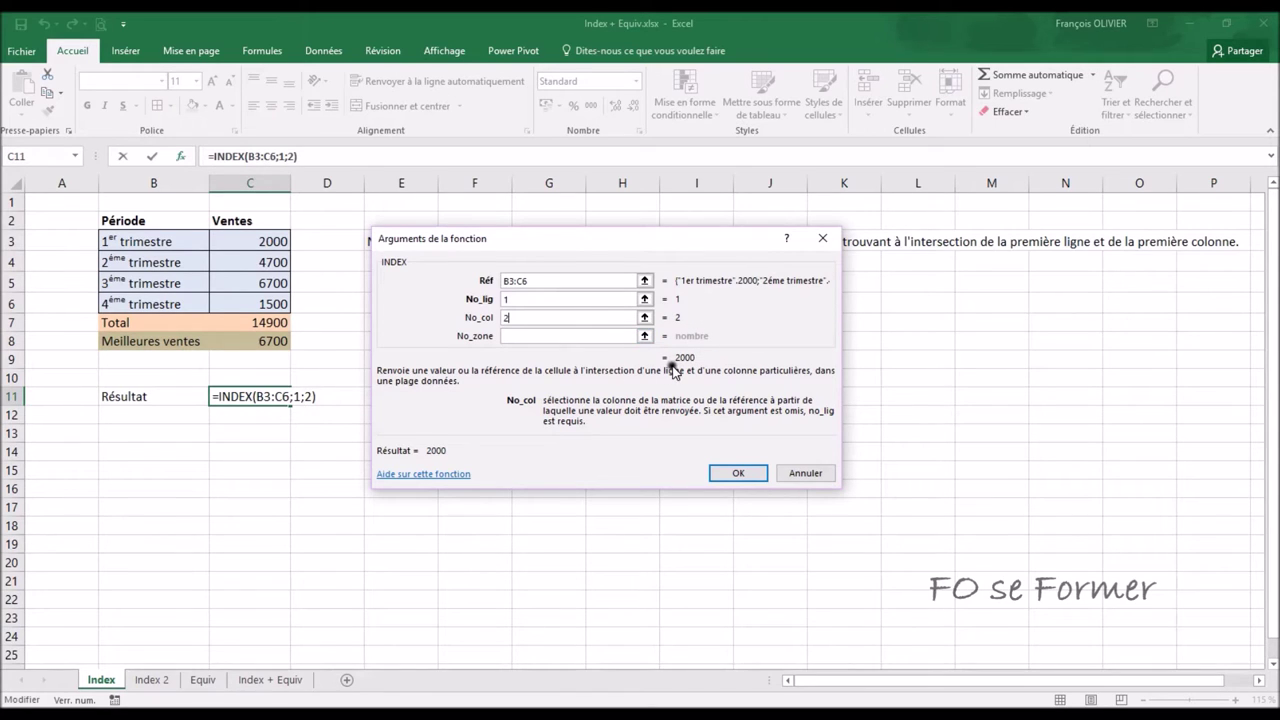
{"action": "key", "text": "BackSpace"}
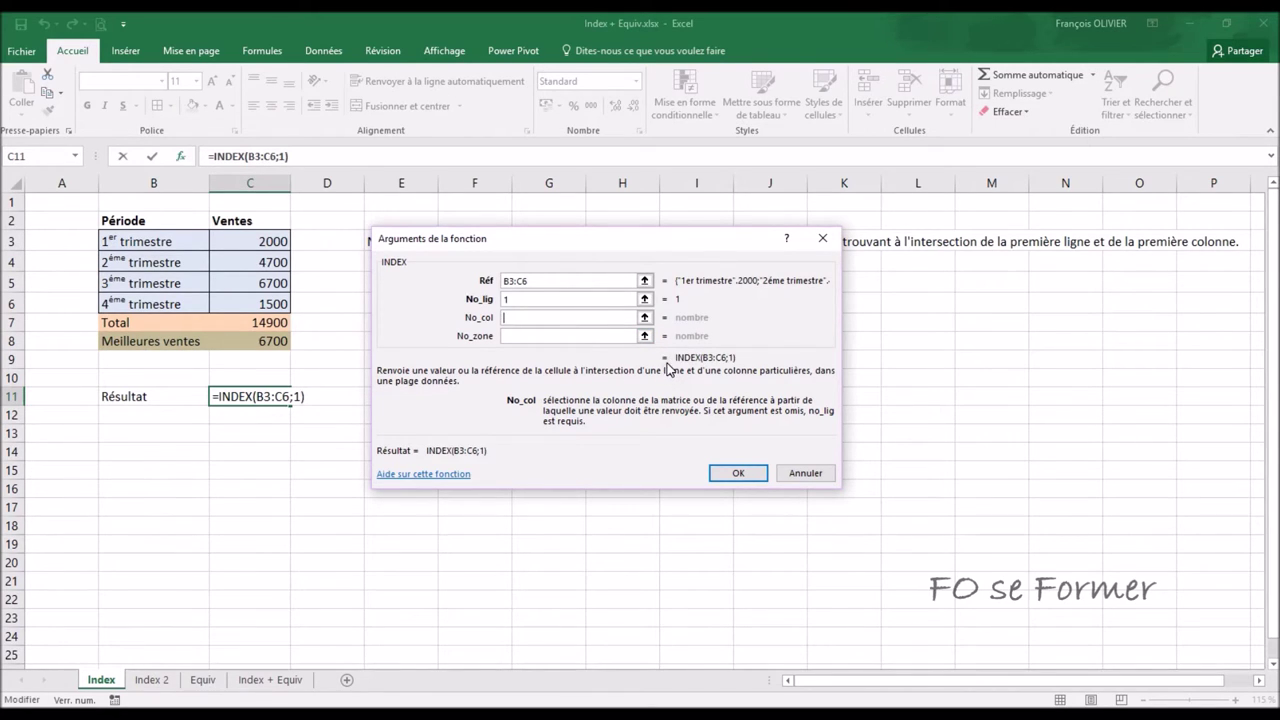
{"action": "type", "text": "1"}
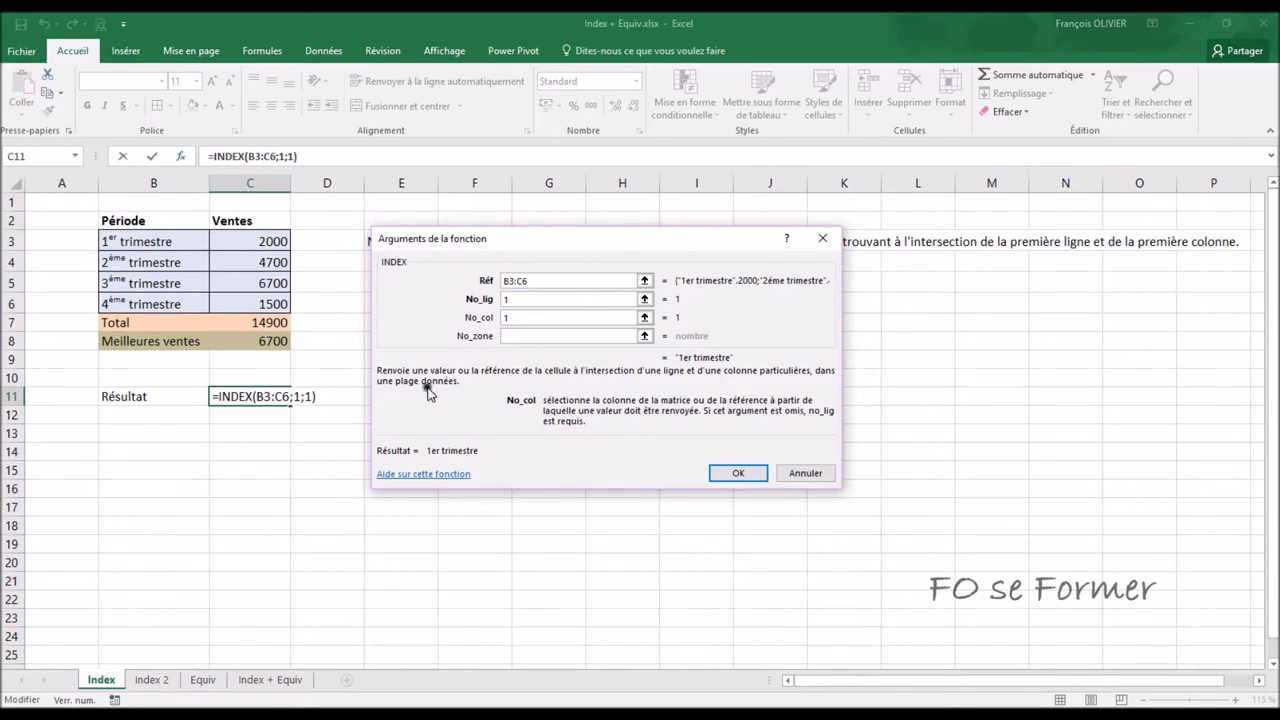
{"action": "left_click", "coordinate": [736, 473]}
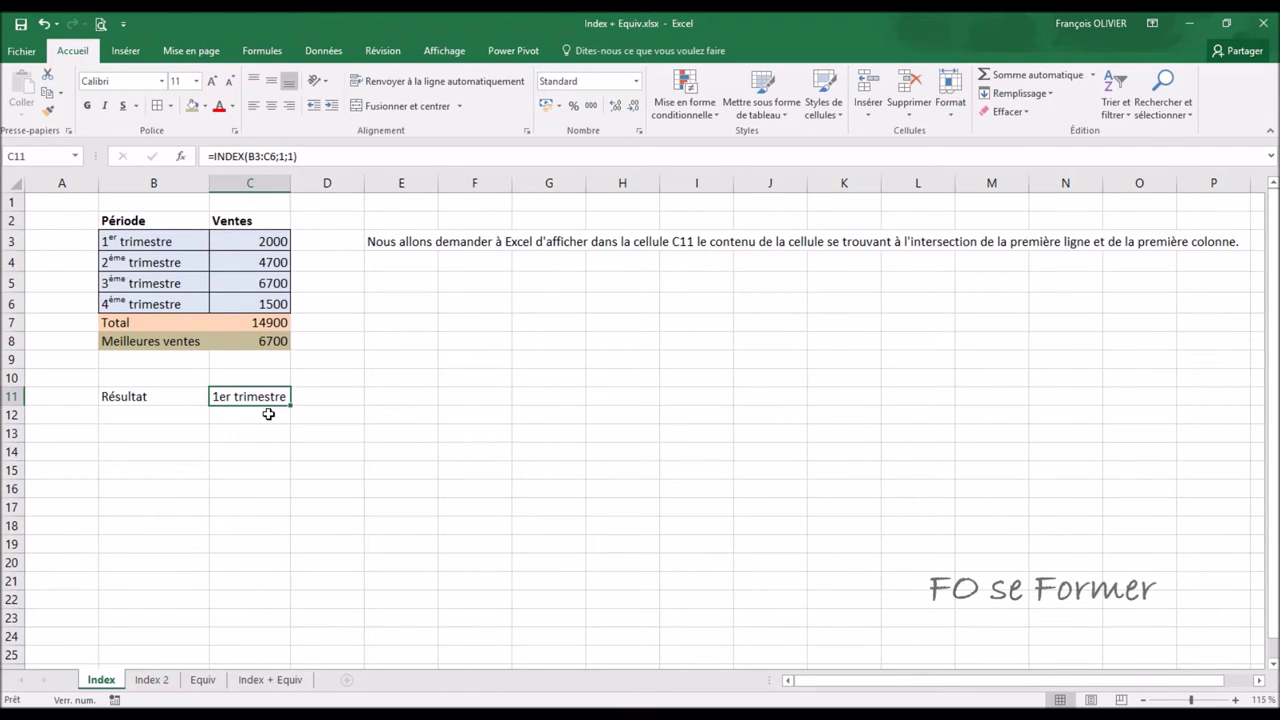
Go to the Index 2 sheet, check cell B9, then return to result cell C13
{"action": "left_click", "coordinate": [155, 684]}
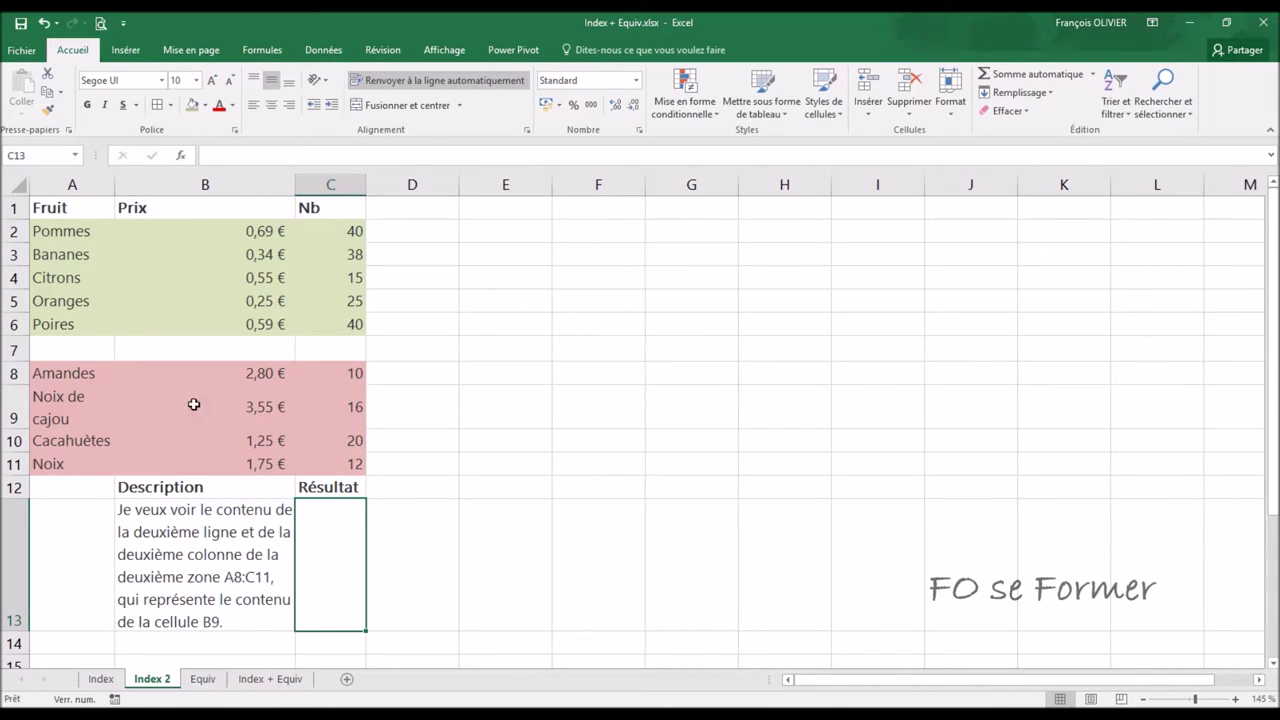
{"action": "left_click", "coordinate": [251, 404]}
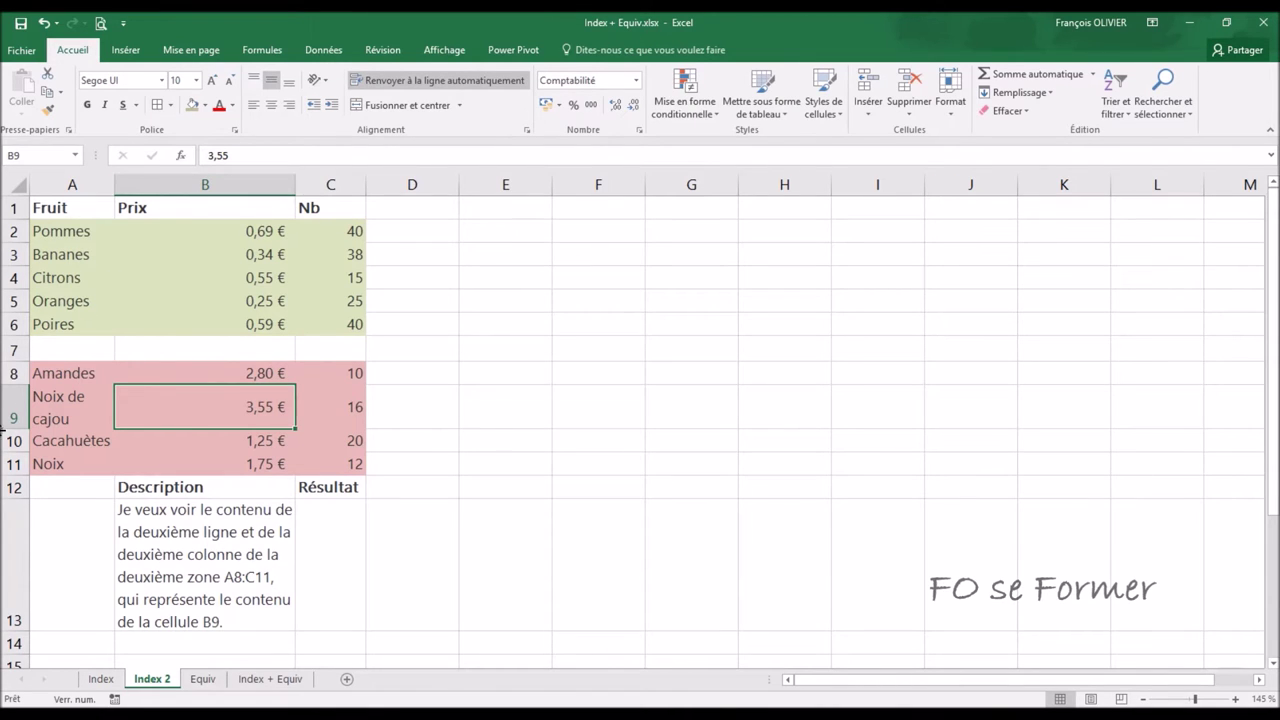
{"action": "left_click", "coordinate": [335, 541]}
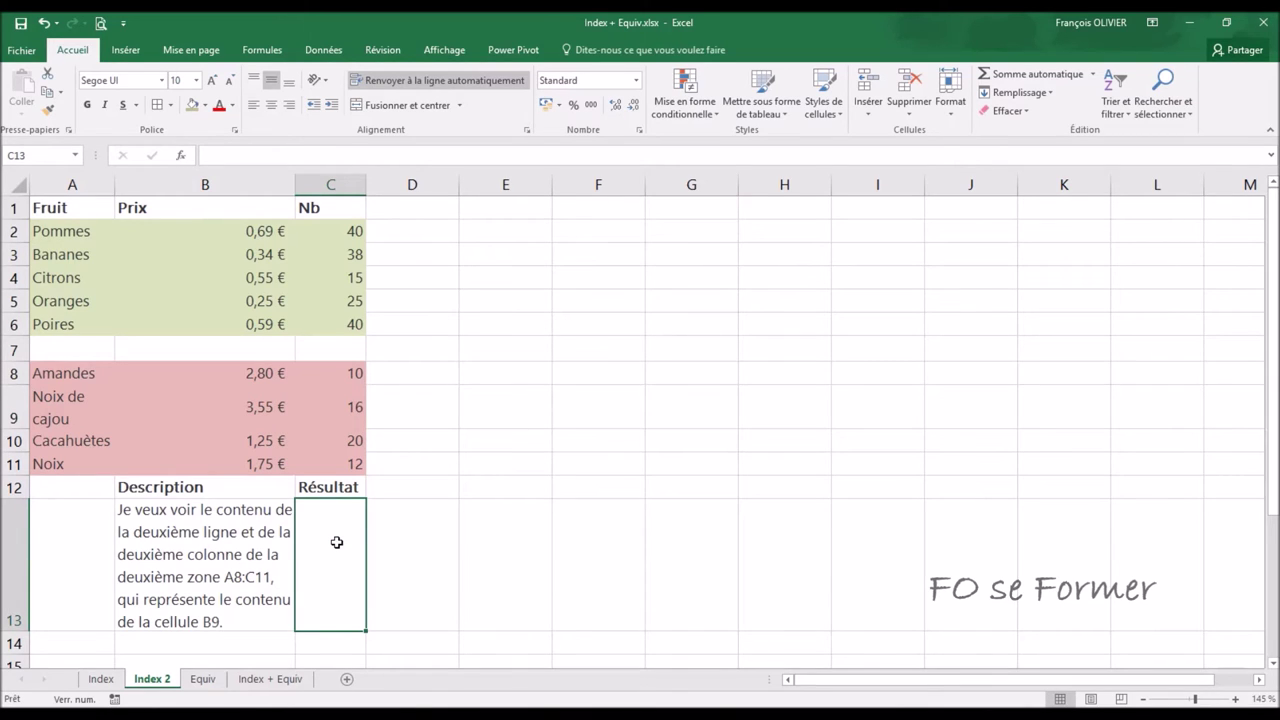
Start =INDEX in C13 using the réf;no_lig;no_col;no_zone argument form
{"action": "type", "text": "="}
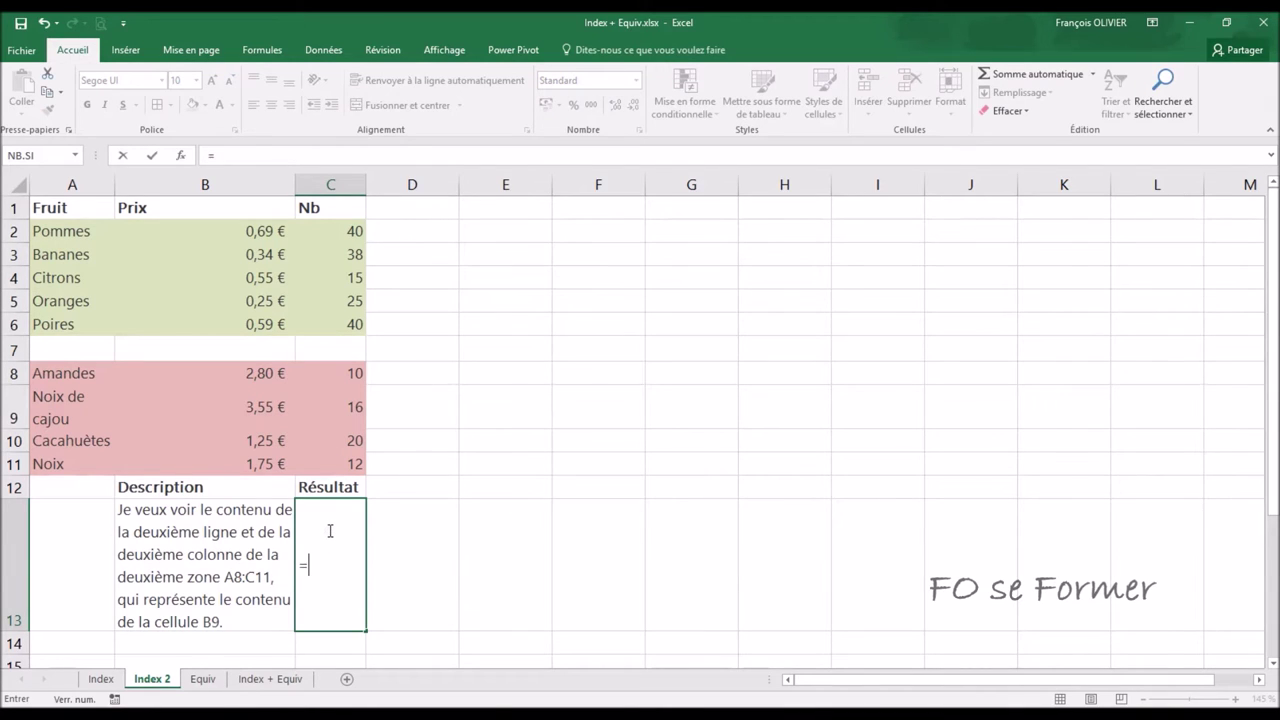
{"action": "type", "text": "in"}
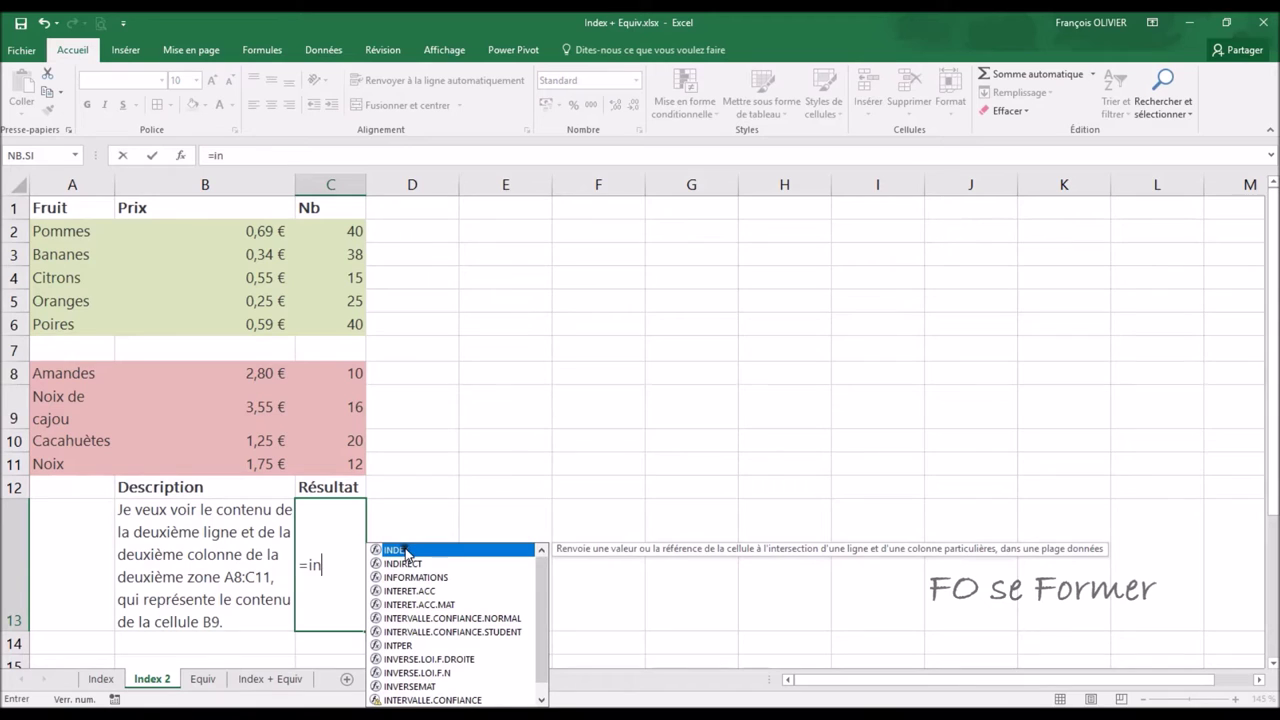
{"action": "double_click", "coordinate": [405, 550]}
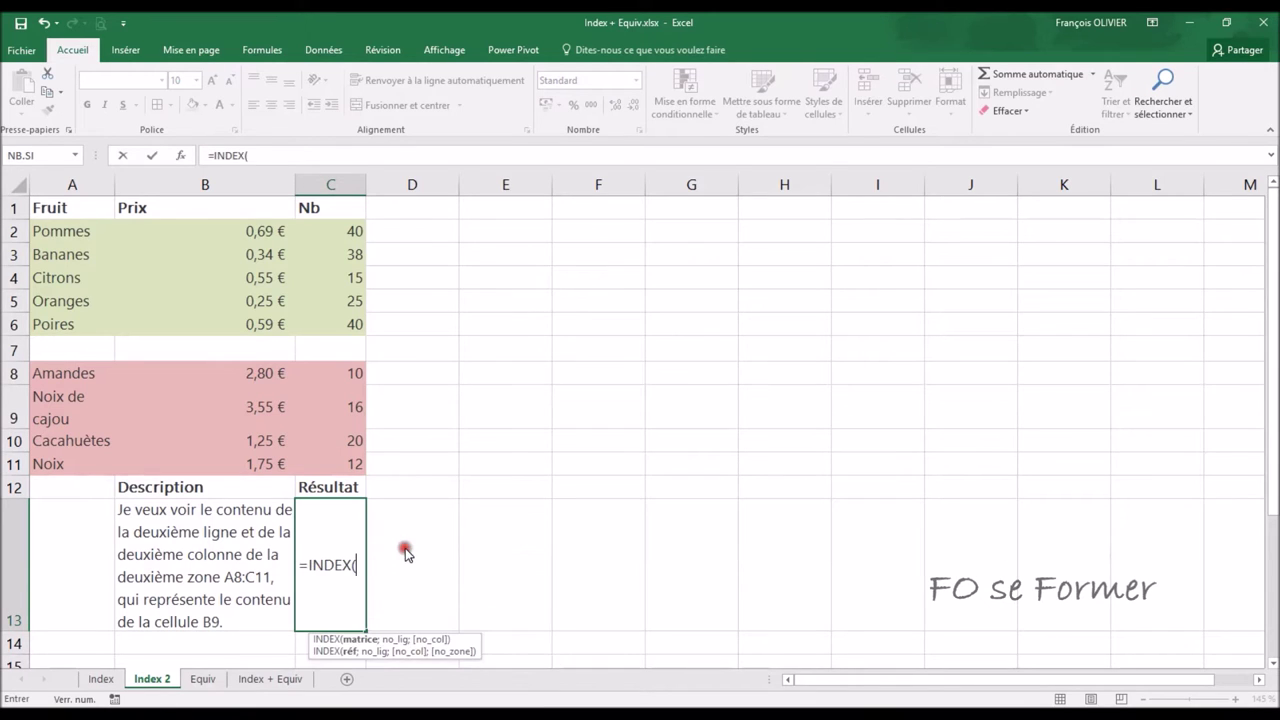
{"action": "left_click", "coordinate": [183, 157]}
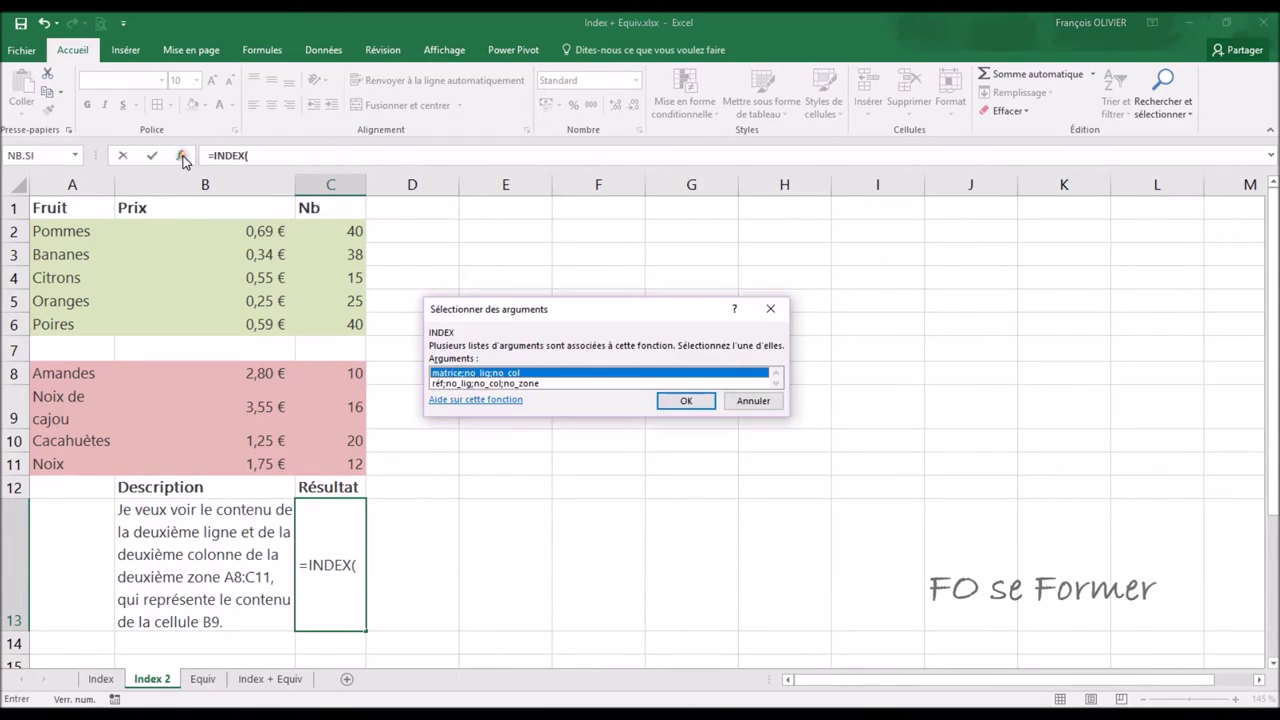
{"action": "left_click", "coordinate": [436, 384]}
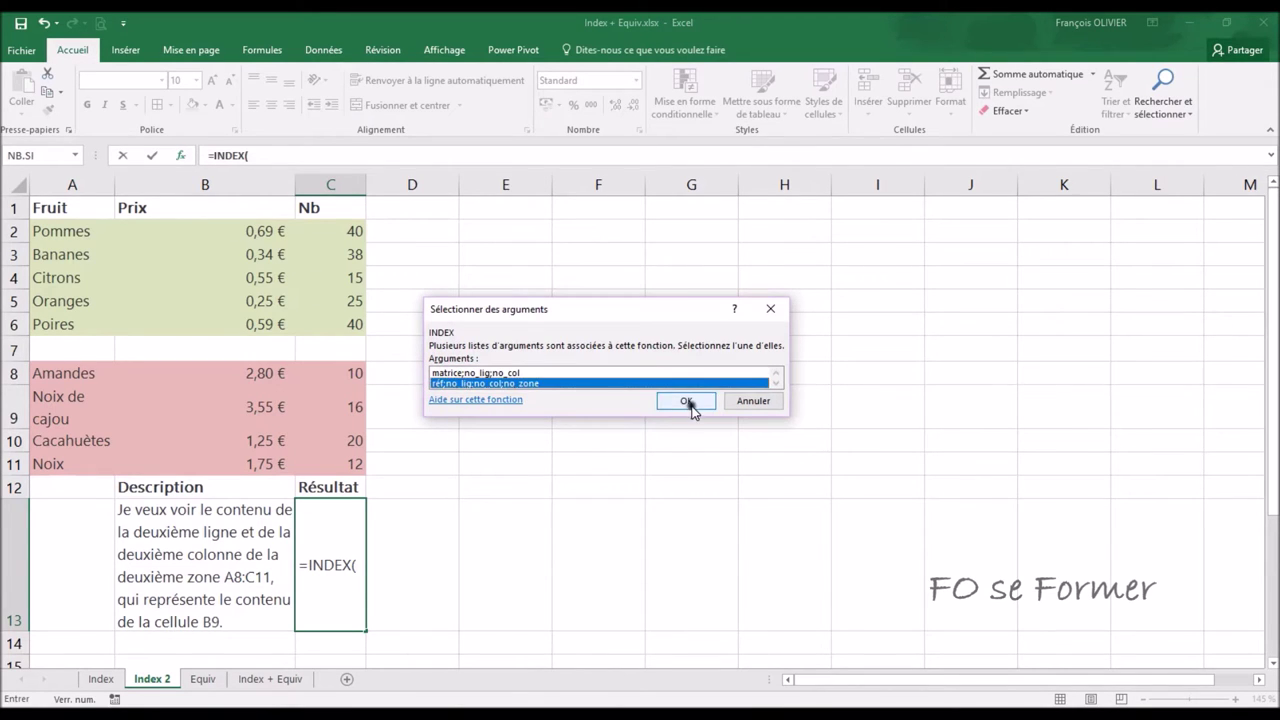
{"action": "left_click", "coordinate": [690, 402]}
Set Réf to the two zones (A2:C6;A8:C11), wrapped in parentheses
{"action": "left_click_drag", "start_coordinate": [632, 243], "coordinate": [669, 252]}
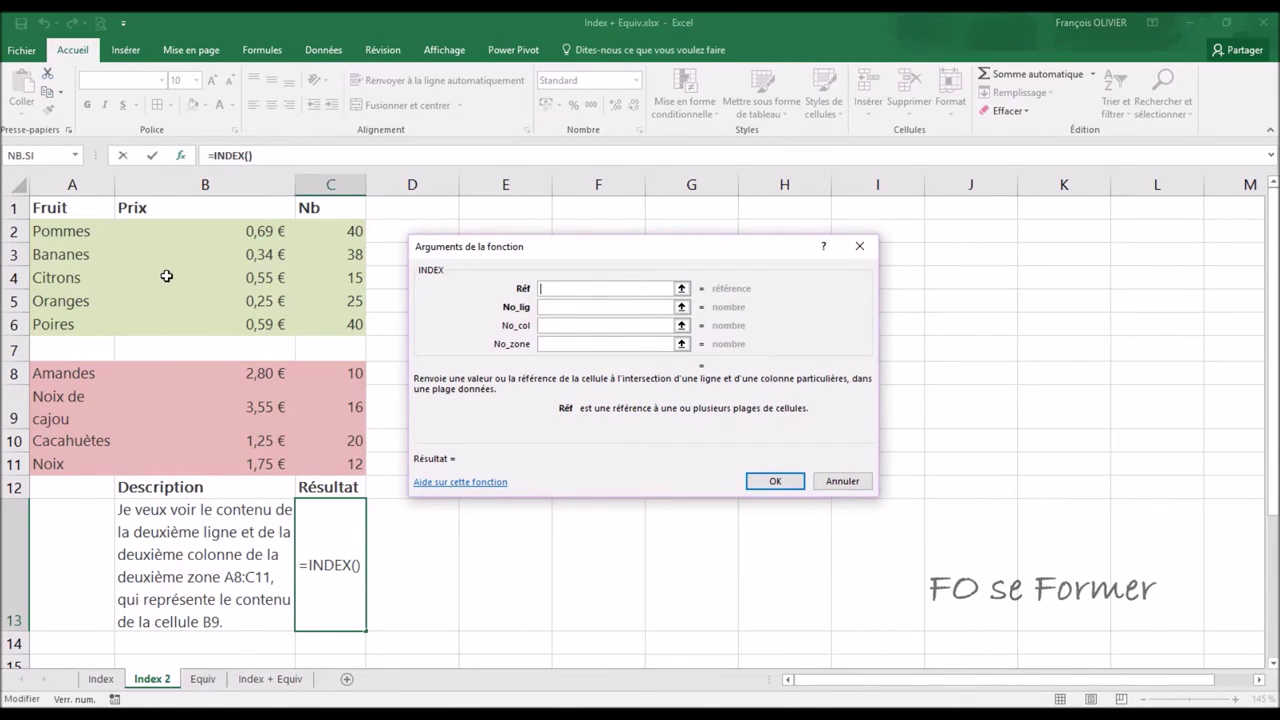
{"action": "left_click_drag", "start_coordinate": [55, 232], "coordinate": [196, 316]}
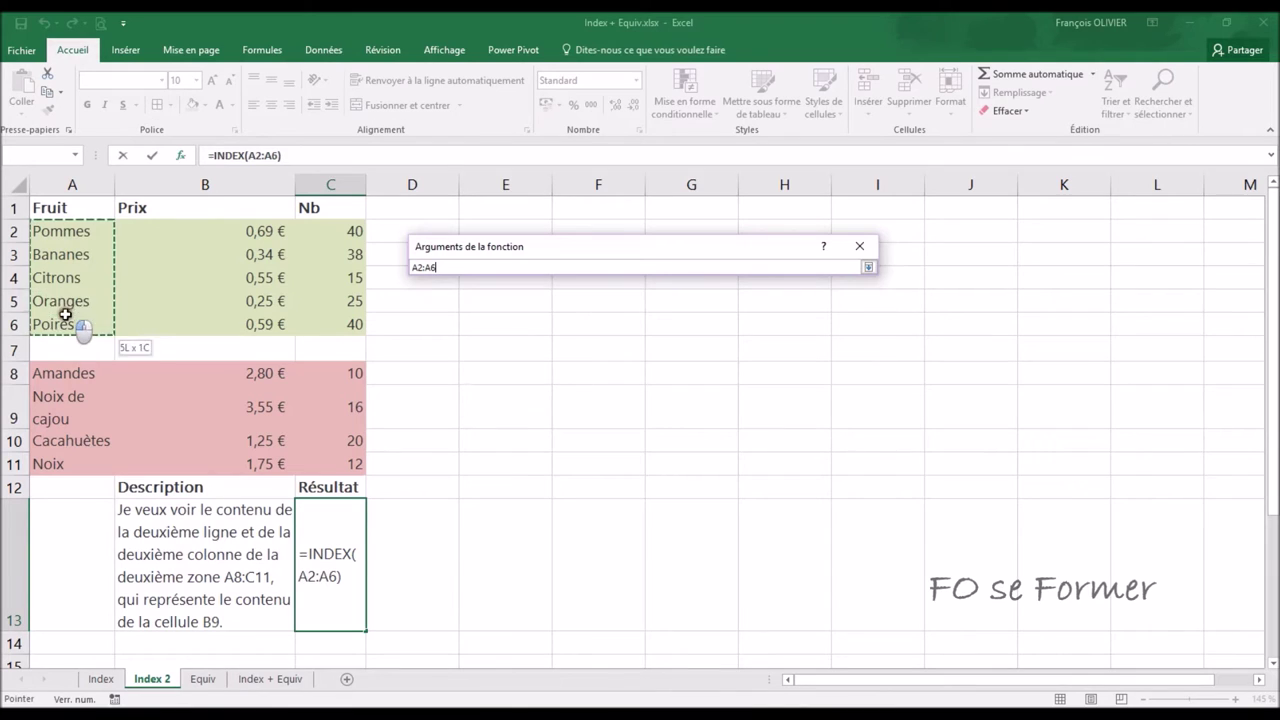
{"action": "left_click_drag", "start_coordinate": [196, 316], "coordinate": [306, 318]}
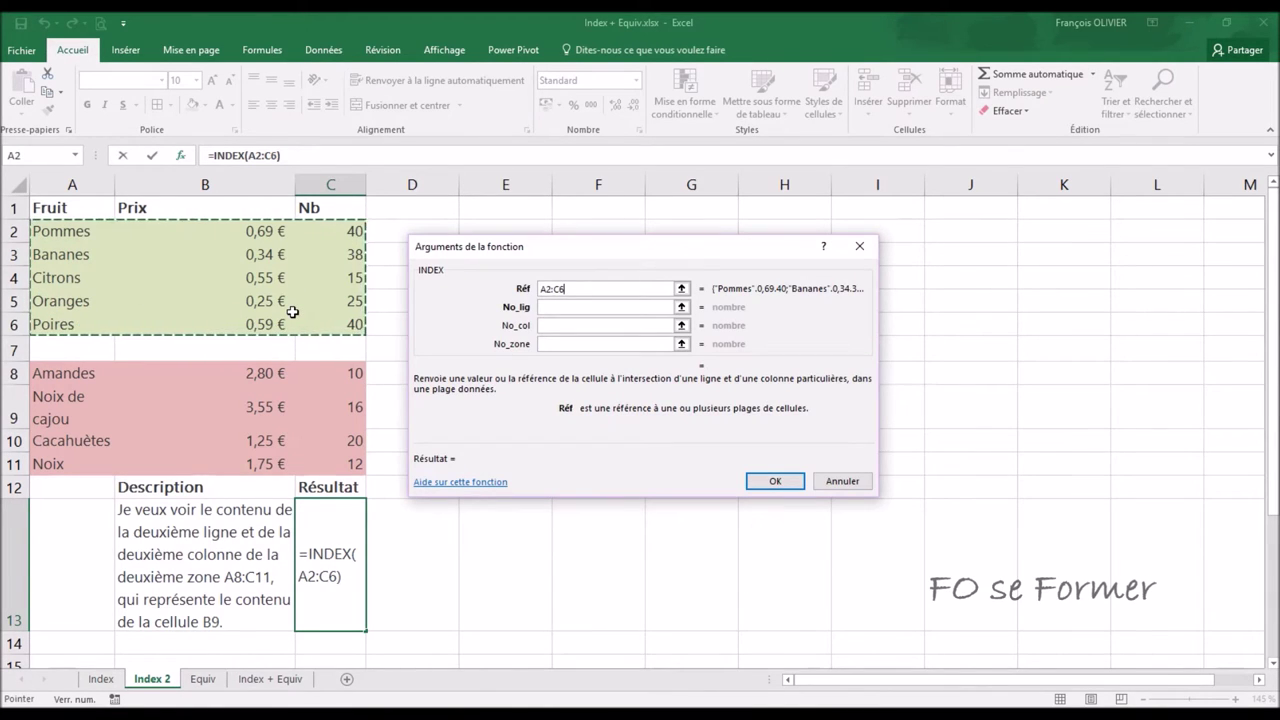
{"action": "type", "text": ";"}
{"action": "left_click_drag", "start_coordinate": [72, 373], "coordinate": [80, 462]}
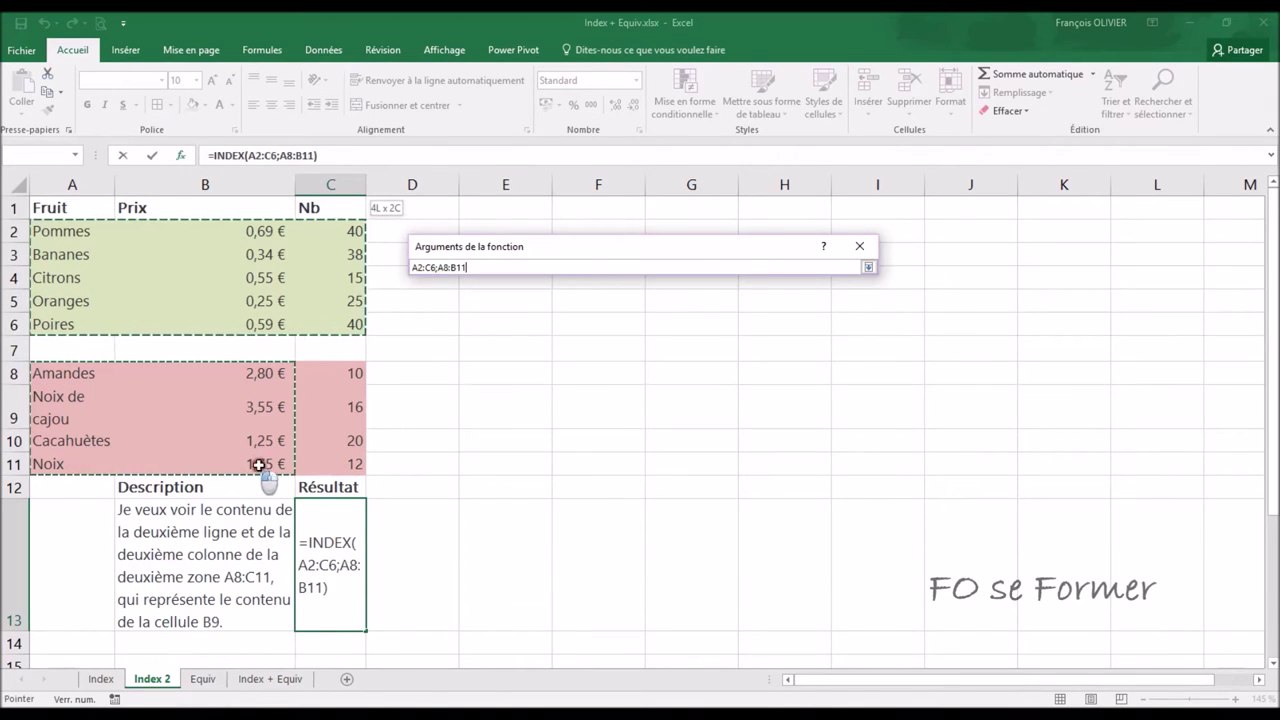
{"action": "left_click_drag", "start_coordinate": [80, 462], "coordinate": [325, 462]}
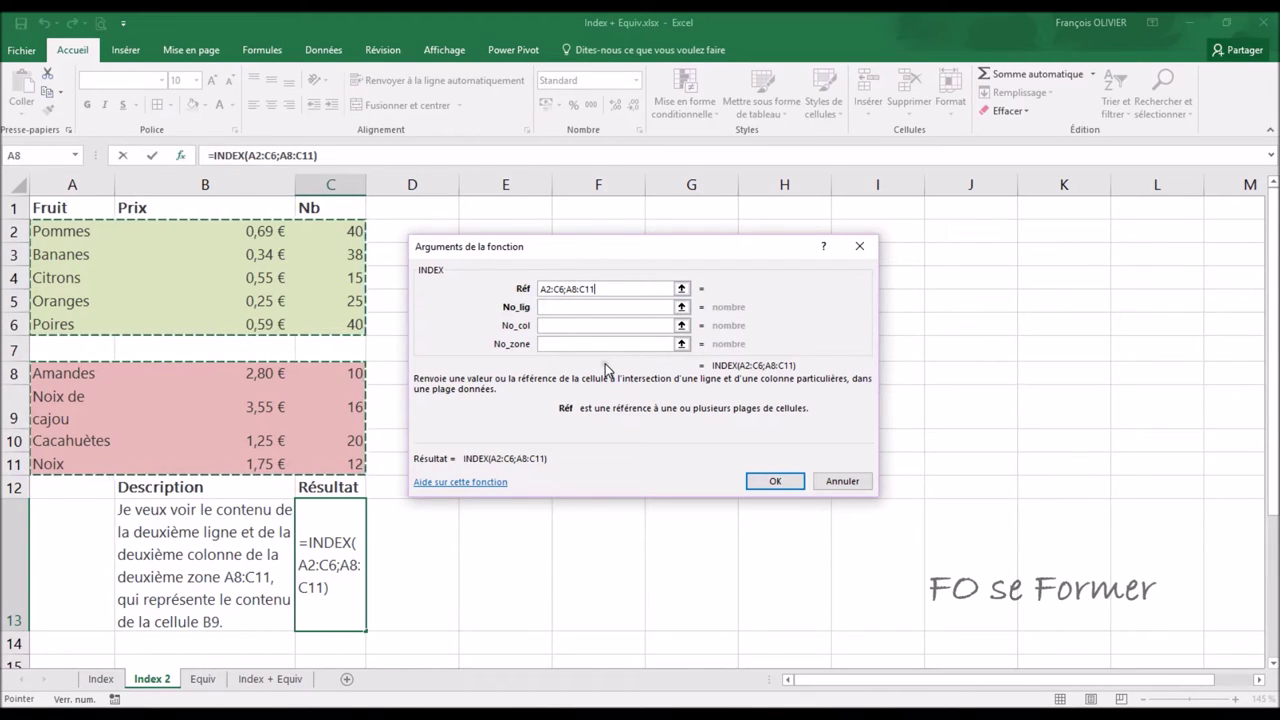
{"action": "type", "text": ")"}
{"action": "left_click", "coordinate": [541, 306]}
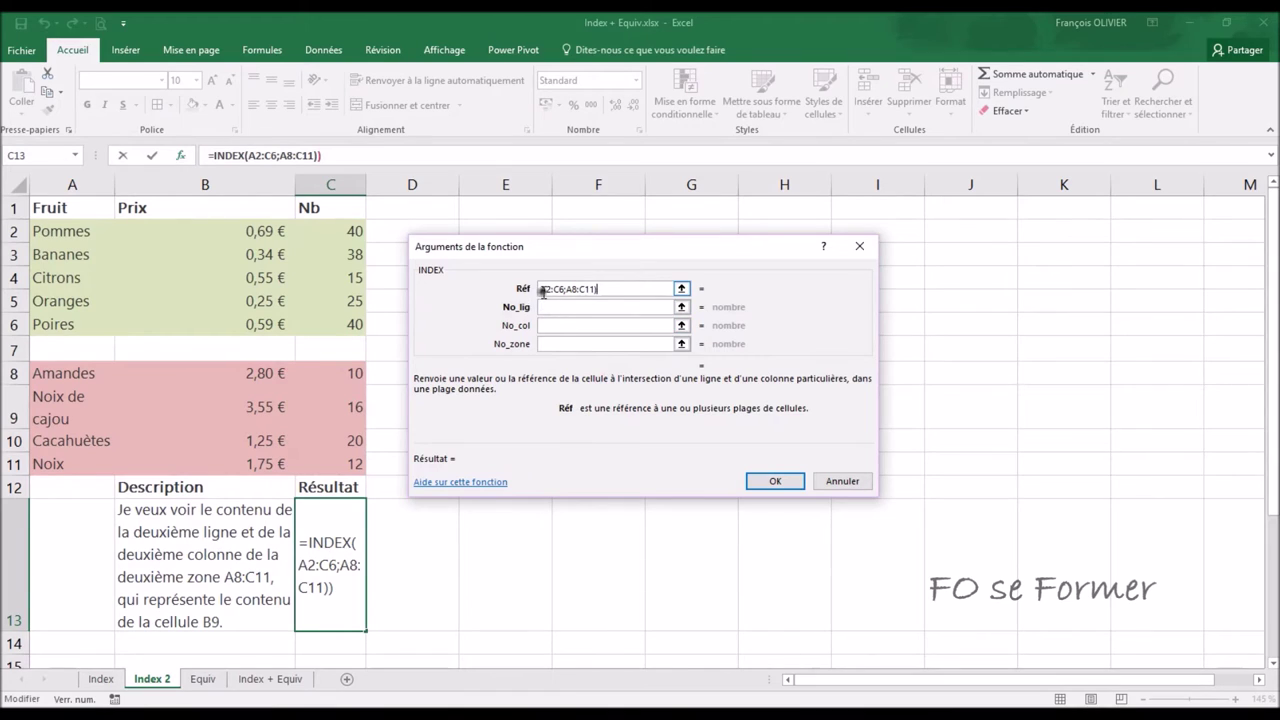
{"action": "type", "text": "("}
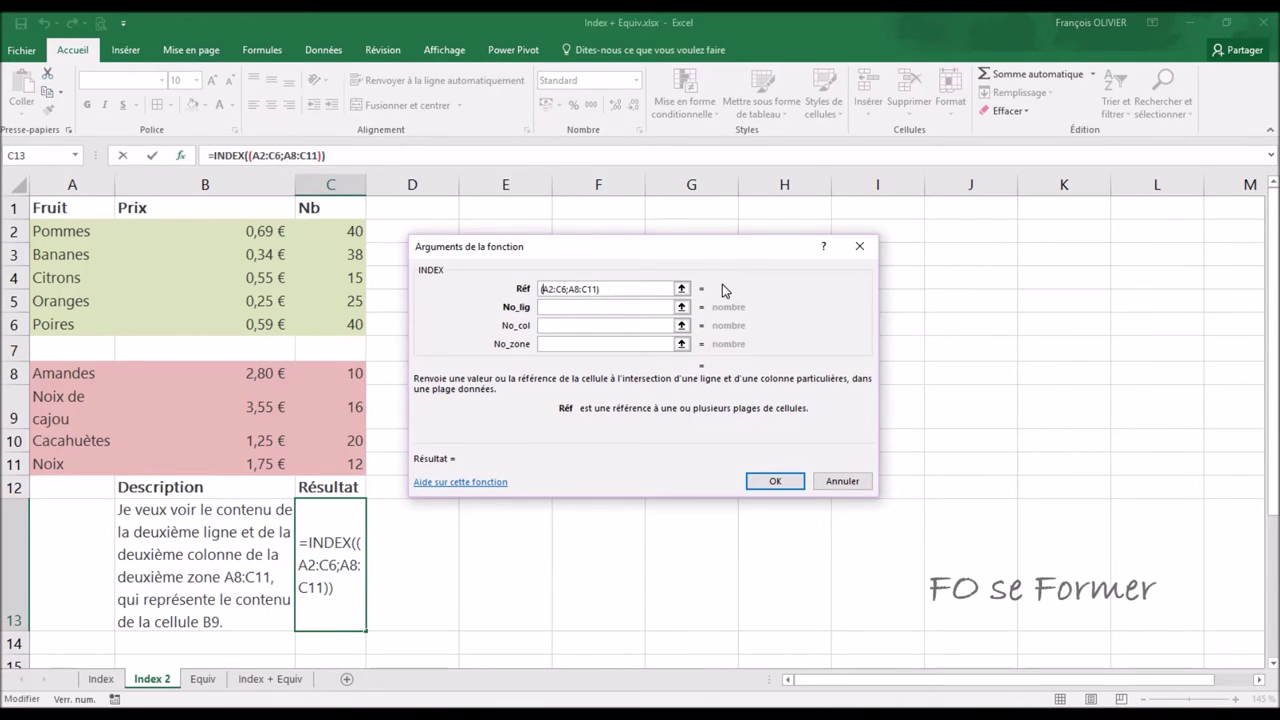
Enter 2 for both No_lig and No_col
{"action": "left_click", "coordinate": [571, 306]}
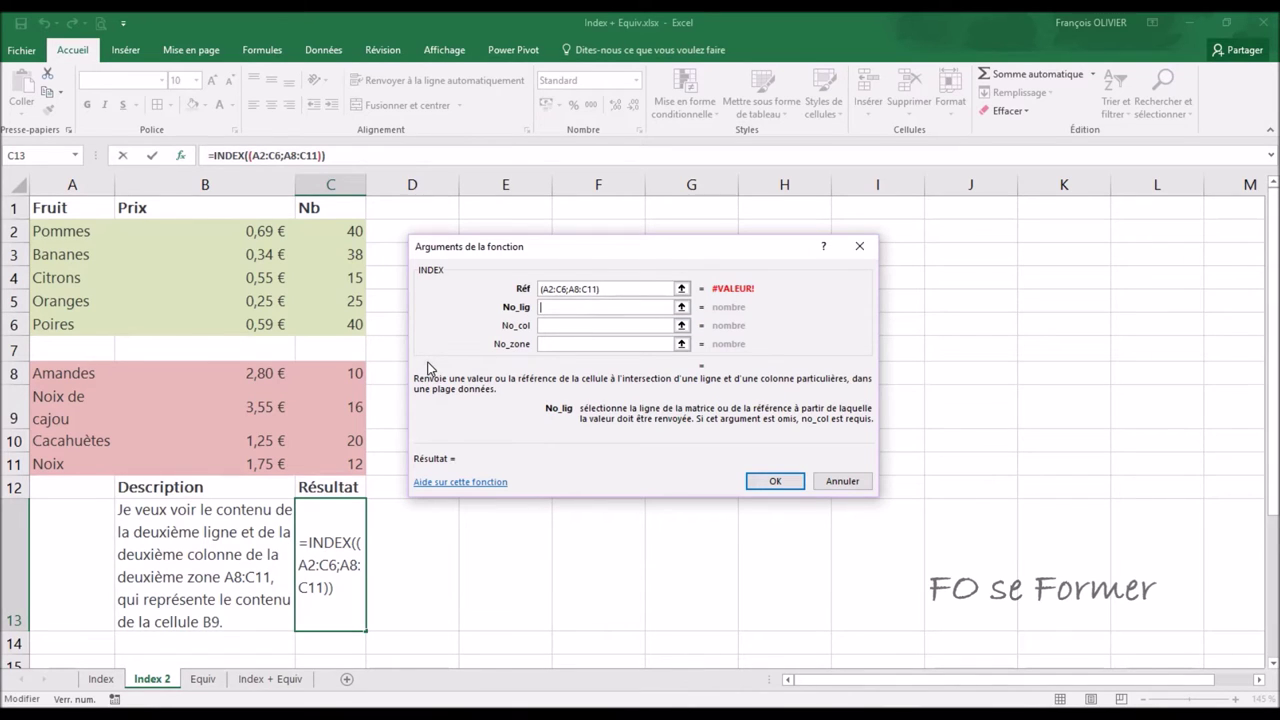
{"action": "type", "text": "2"}
{"action": "left_click", "coordinate": [561, 326]}
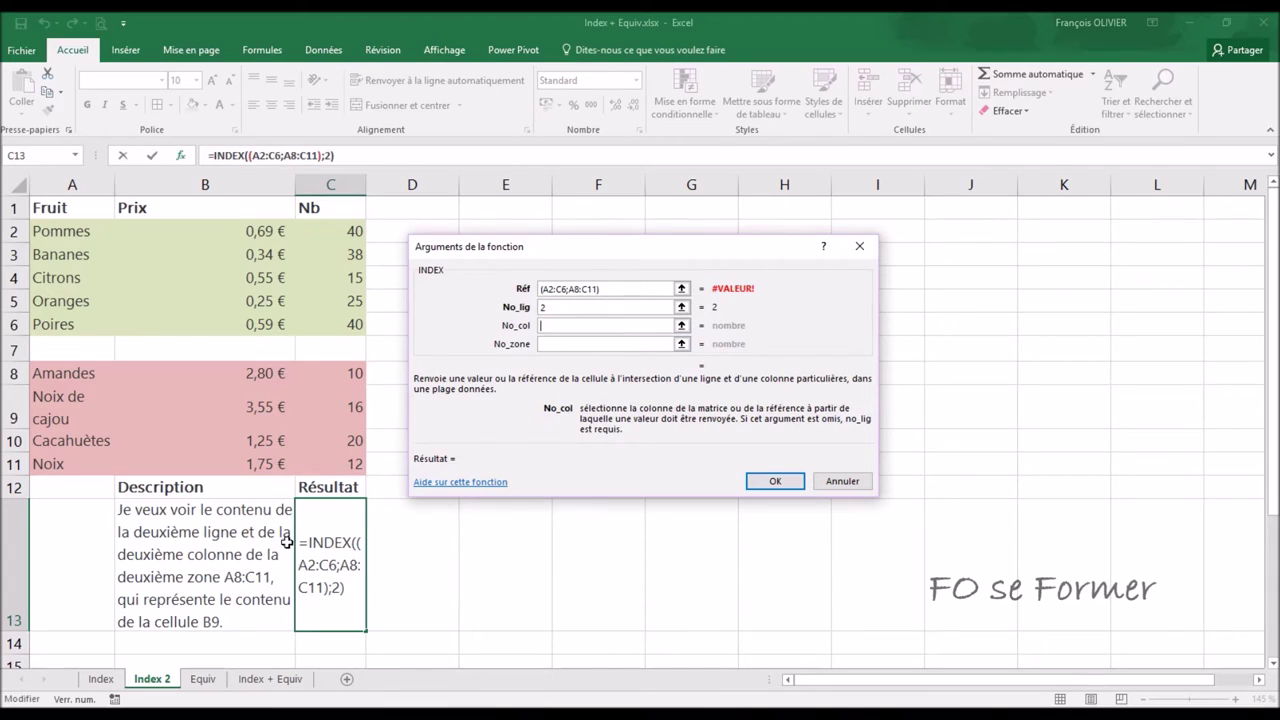
{"action": "type", "text": "2"}
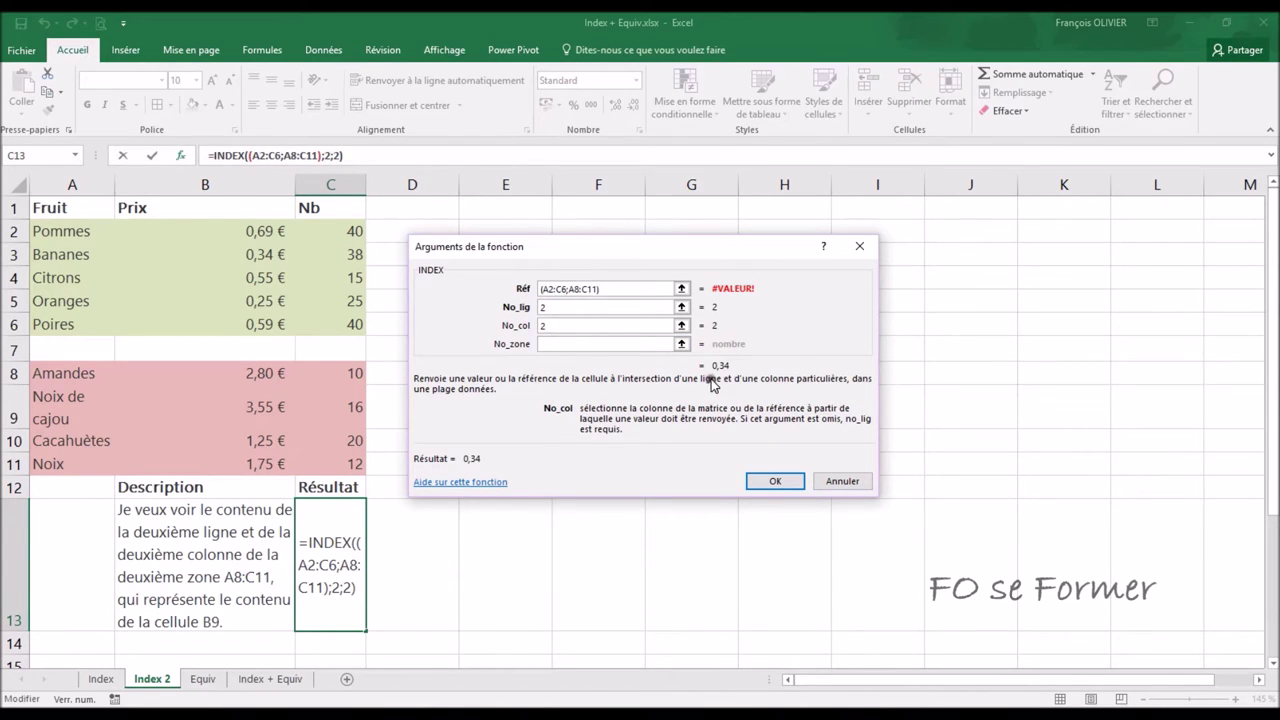
Set No_zone to 2, confirm the formula returning 3,55, and go to the Equiv sheet
{"action": "left_click", "coordinate": [552, 345]}
{"action": "left_click", "coordinate": [577, 345]}
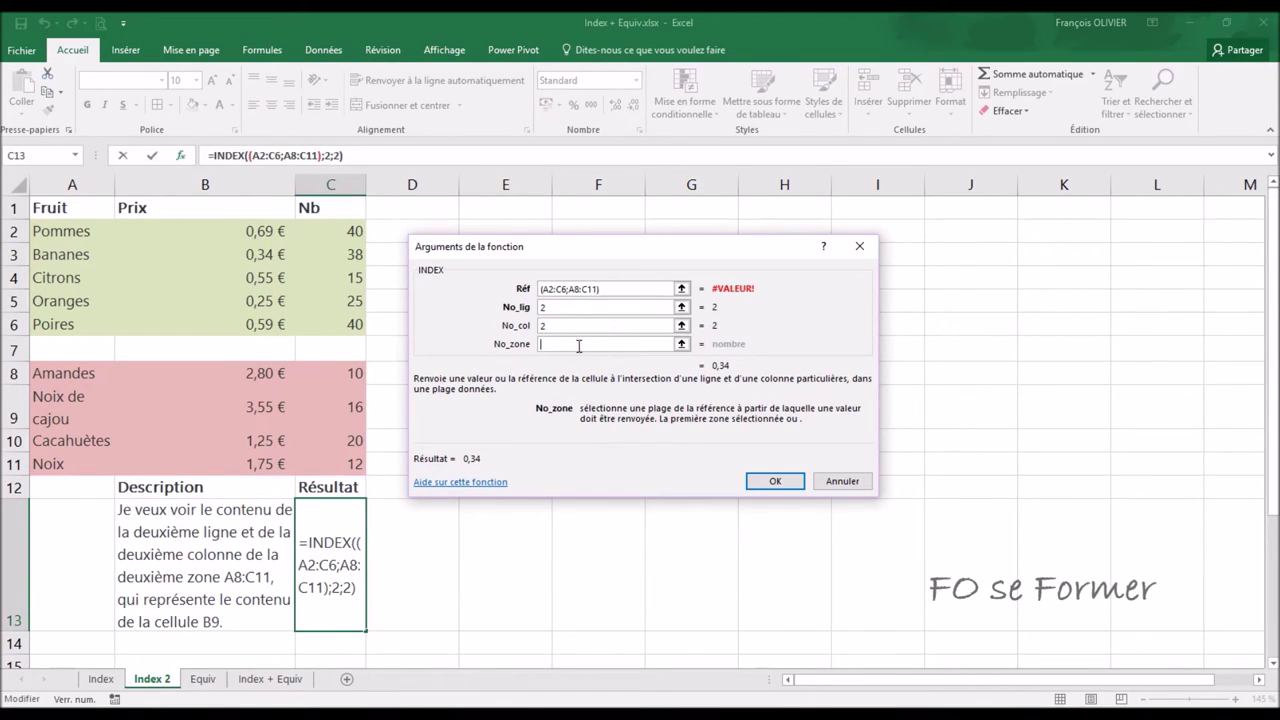
{"action": "type", "text": "2"}
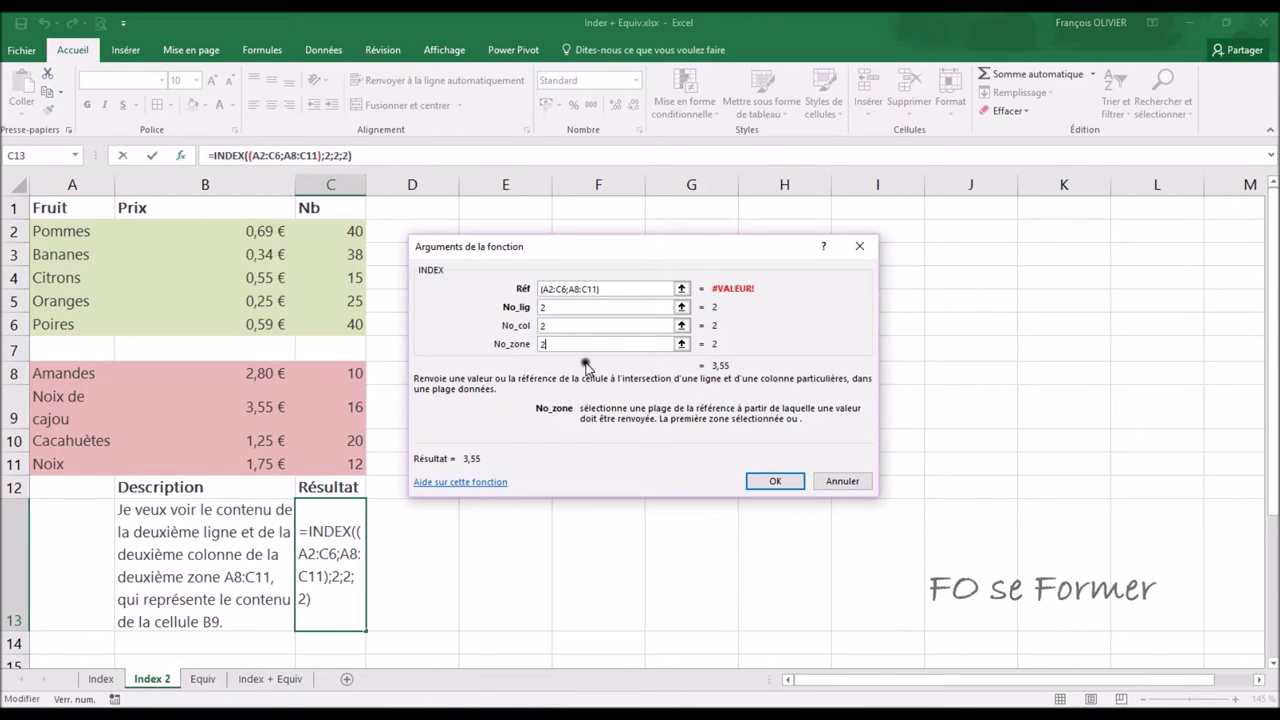
{"action": "key", "text": "BackSpace"}
{"action": "type", "text": "1"}
{"action": "key", "text": "BackSpace"}
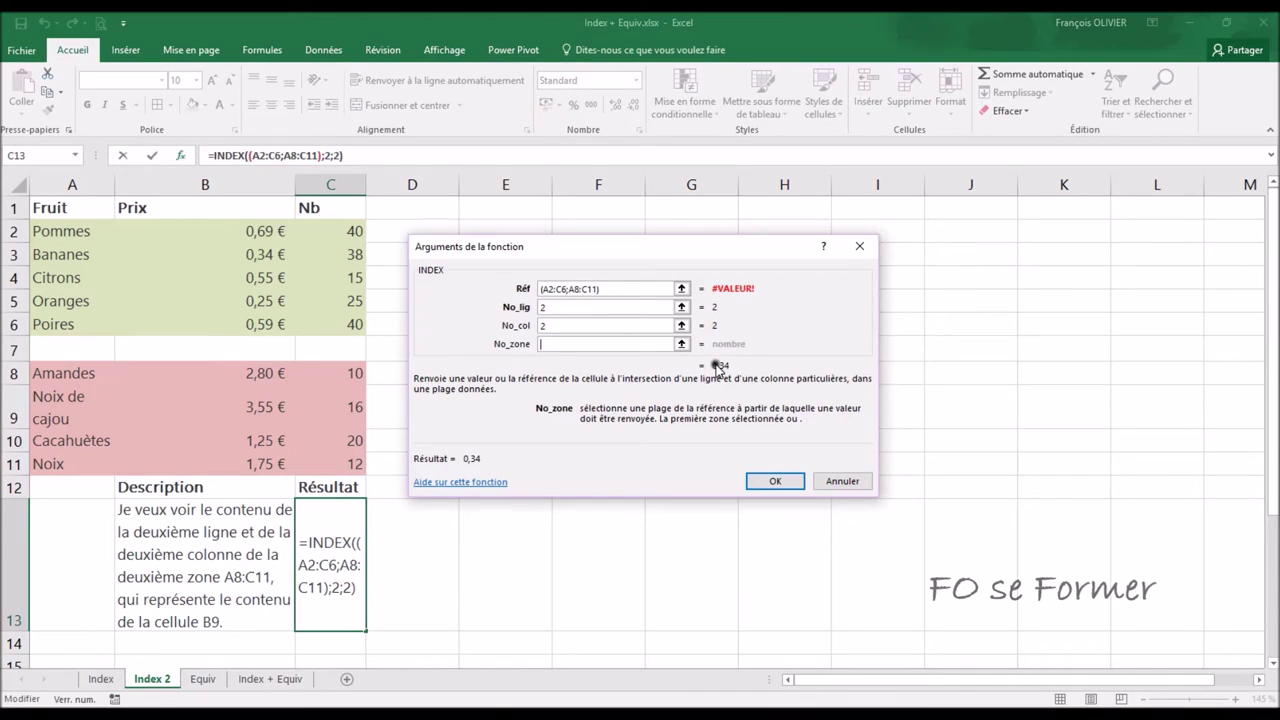
{"action": "type", "text": "2"}
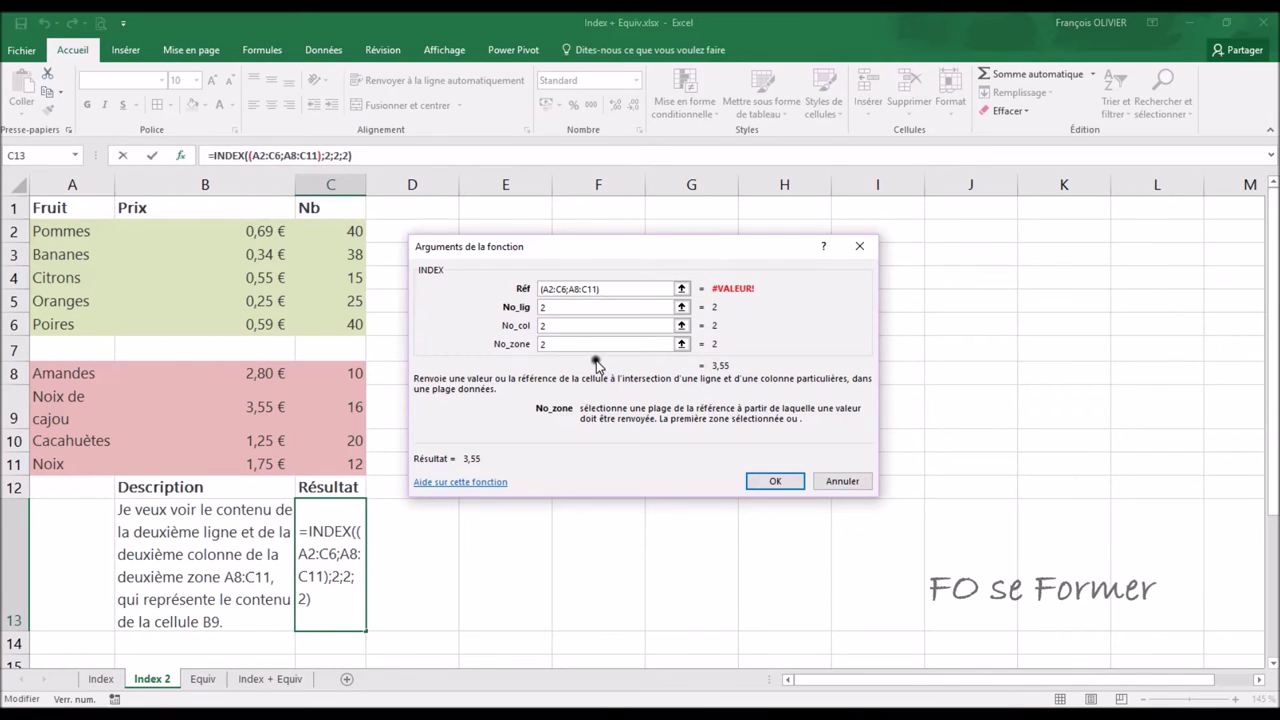
{"action": "left_click", "coordinate": [772, 483]}
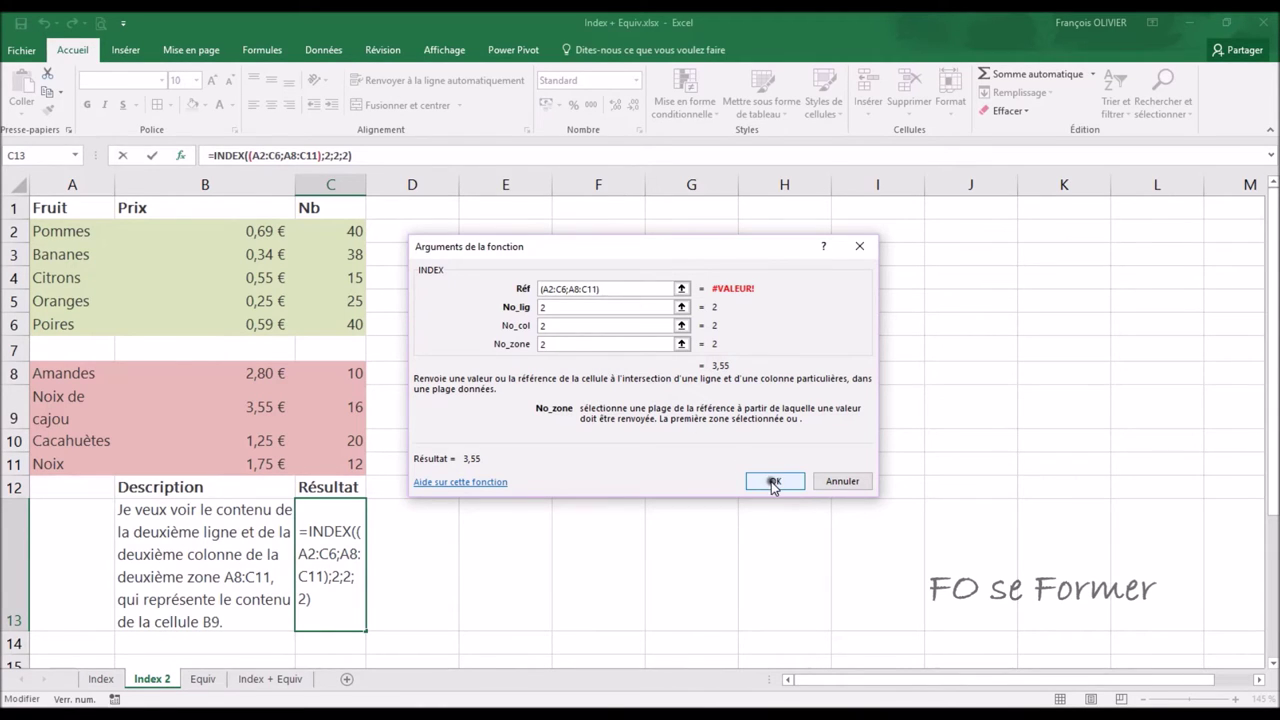
{"action": "left_click", "coordinate": [219, 678]}
{"action": "left_click", "coordinate": [219, 678]}
{"action": "type", "text": "="}
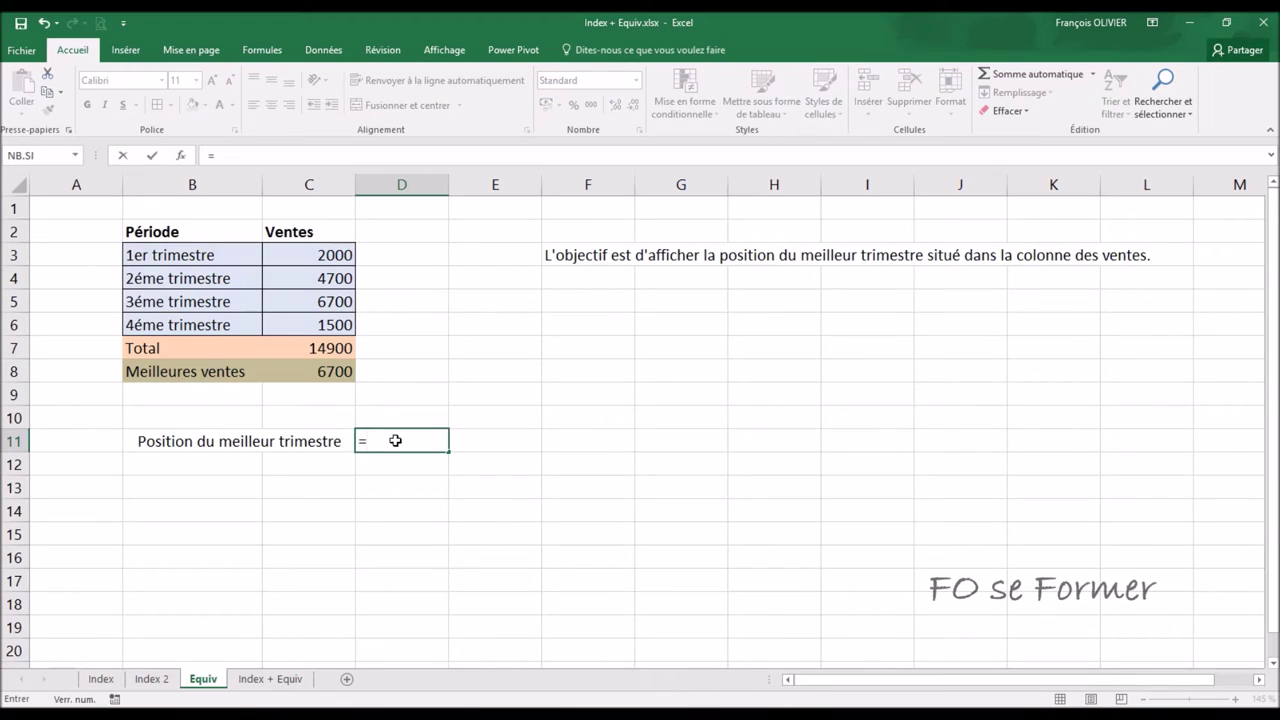
Type equ in D11 so EQUIV appears among the function suggestions
{"action": "type", "text": "equ"}
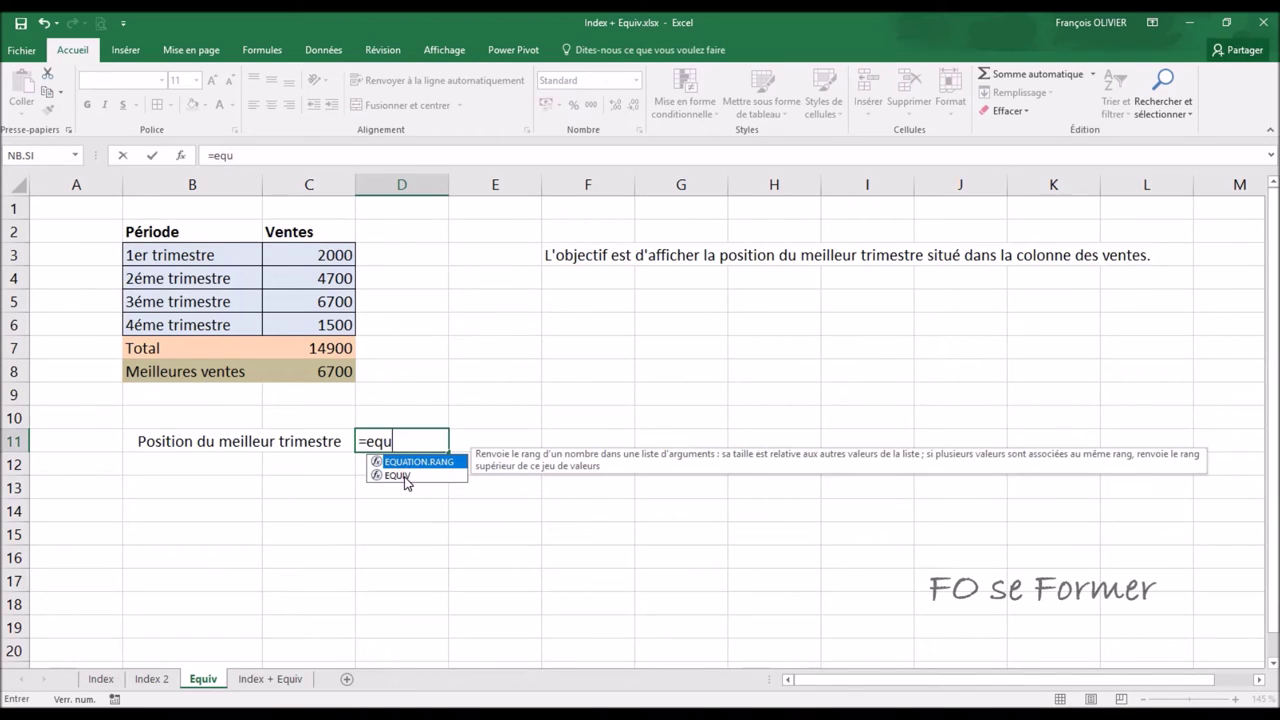
Insert EQUIV in D11 with Valeur_cherchée C8 and Tableau_recherche C3:C6
{"action": "double_click", "coordinate": [405, 478]}
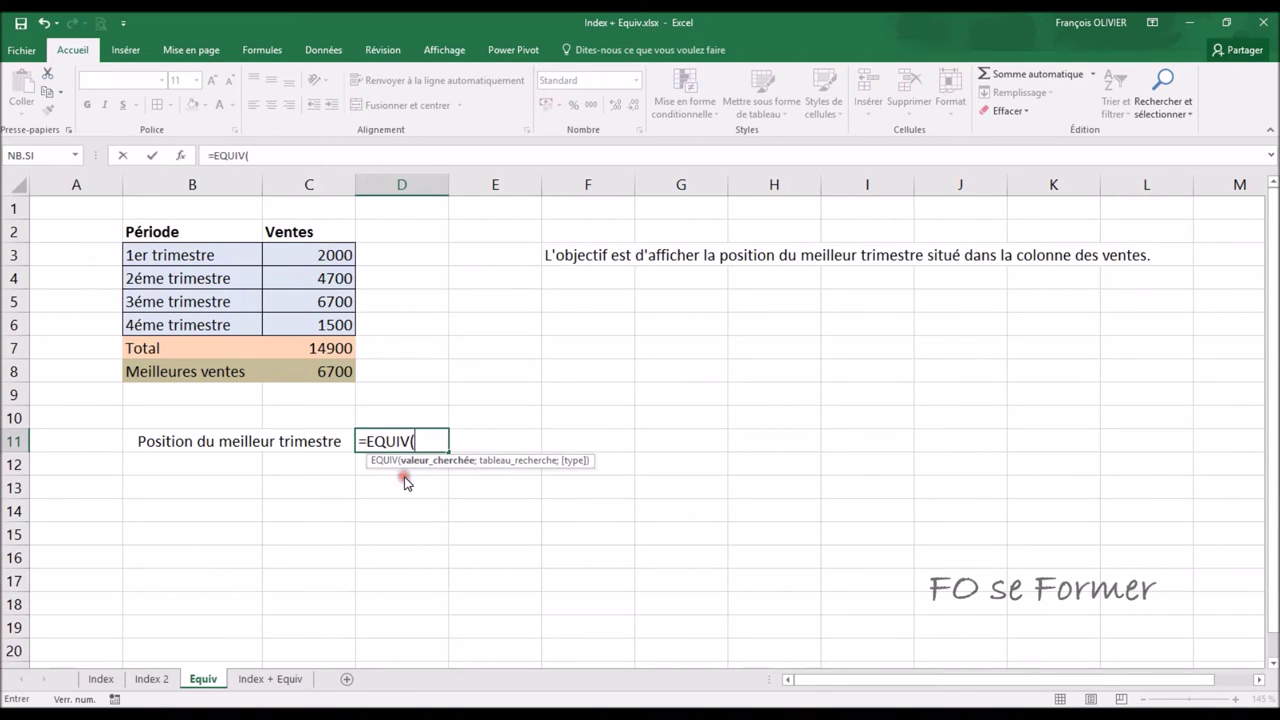
{"action": "left_click", "coordinate": [181, 159]}
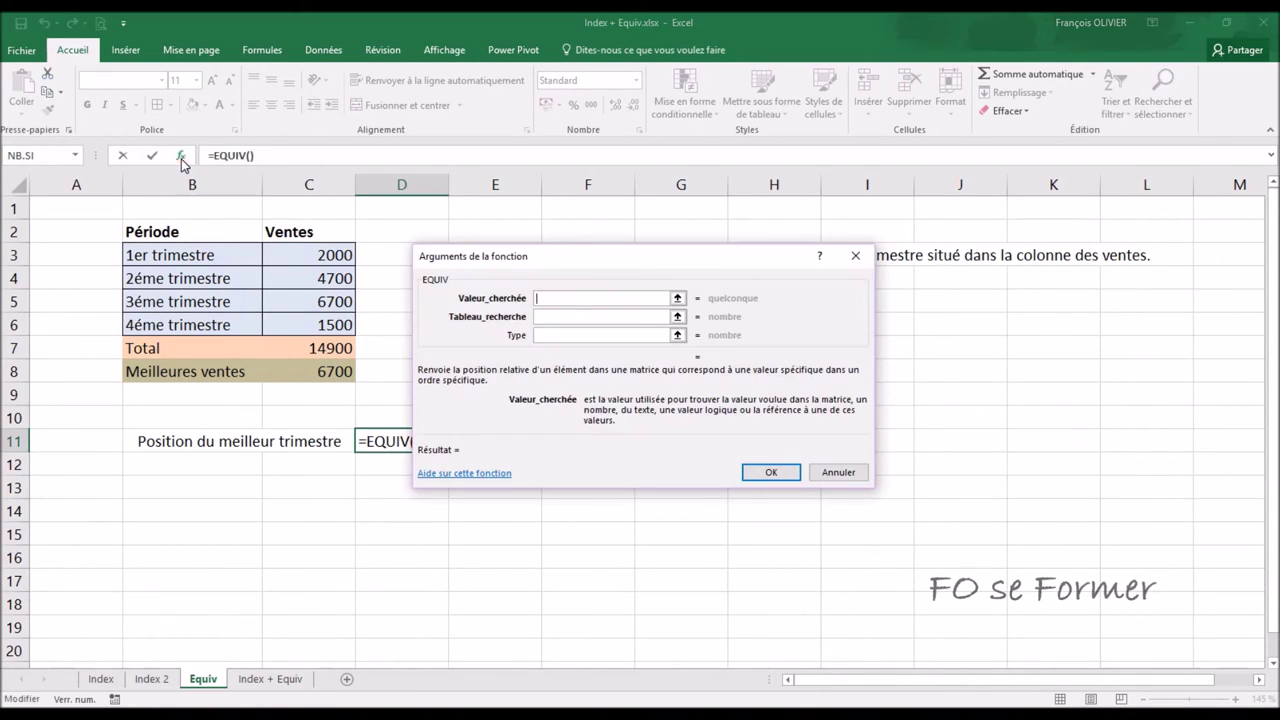
{"action": "left_click_drag", "start_coordinate": [575, 262], "coordinate": [669, 259]}
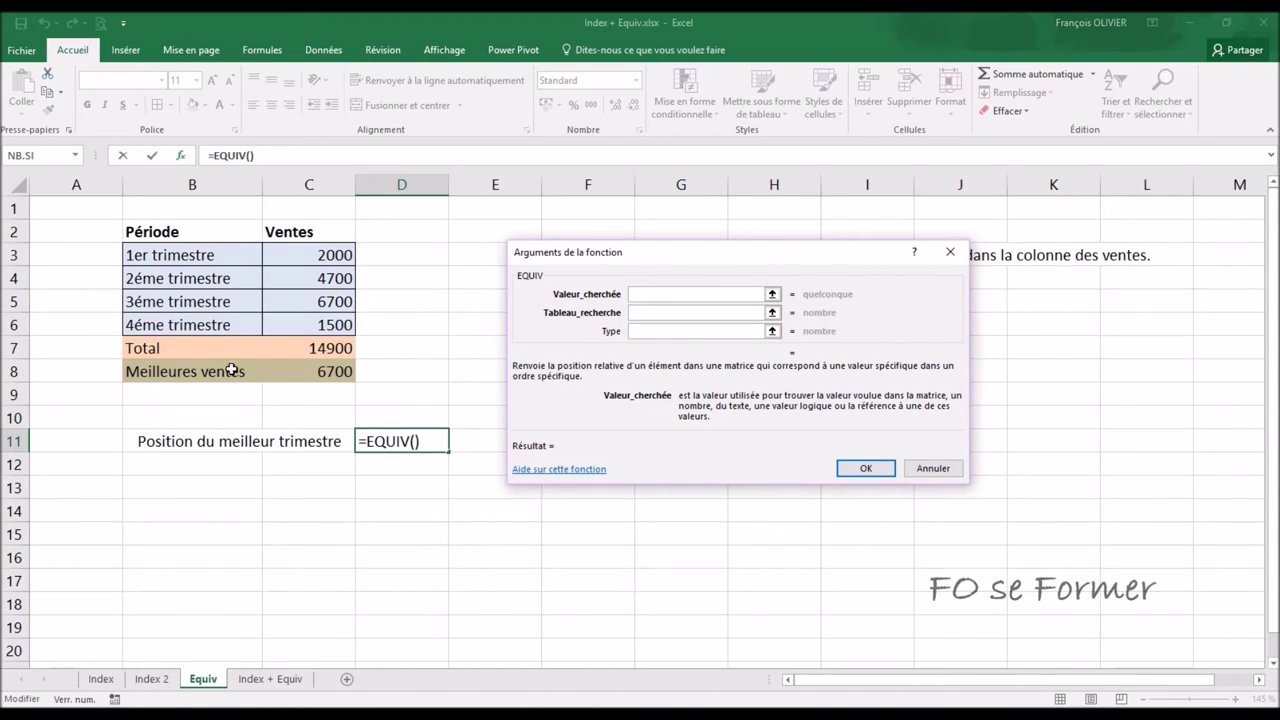
{"action": "left_click", "coordinate": [324, 374]}
{"action": "left_click", "coordinate": [650, 314]}
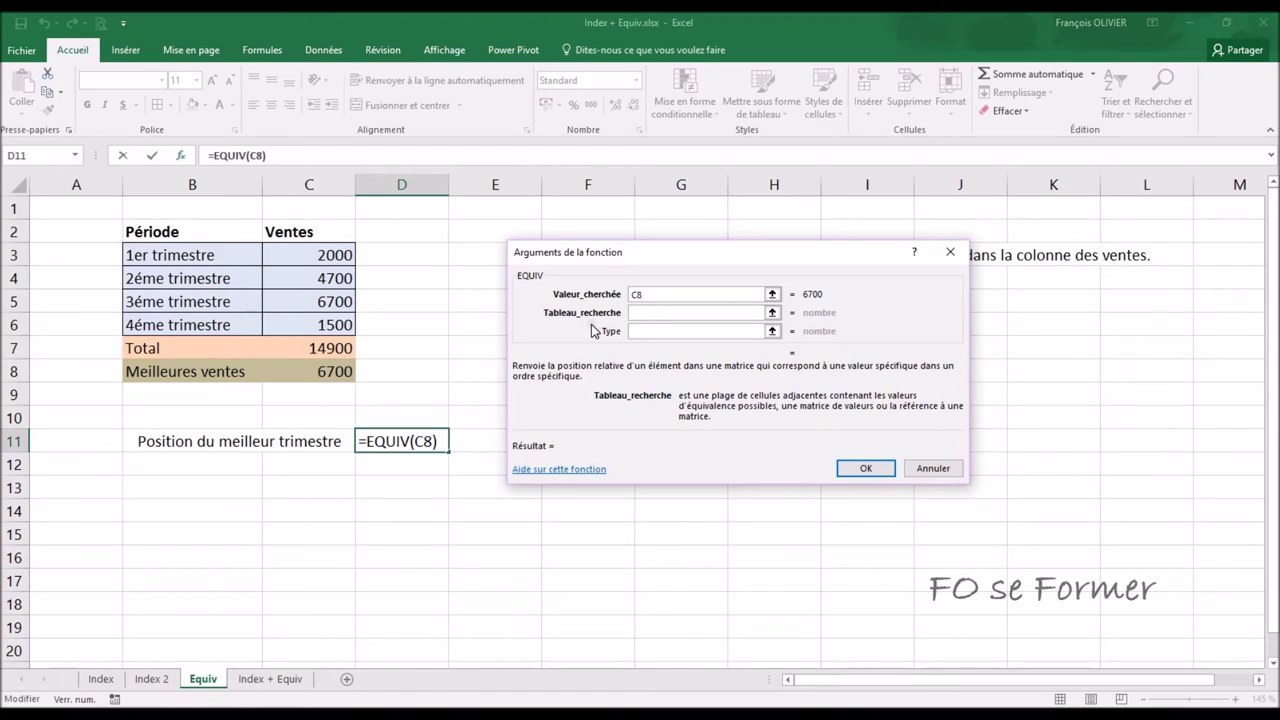
{"action": "left_click", "coordinate": [306, 252]}
{"action": "left_click_drag", "start_coordinate": [306, 252], "coordinate": [300, 309]}
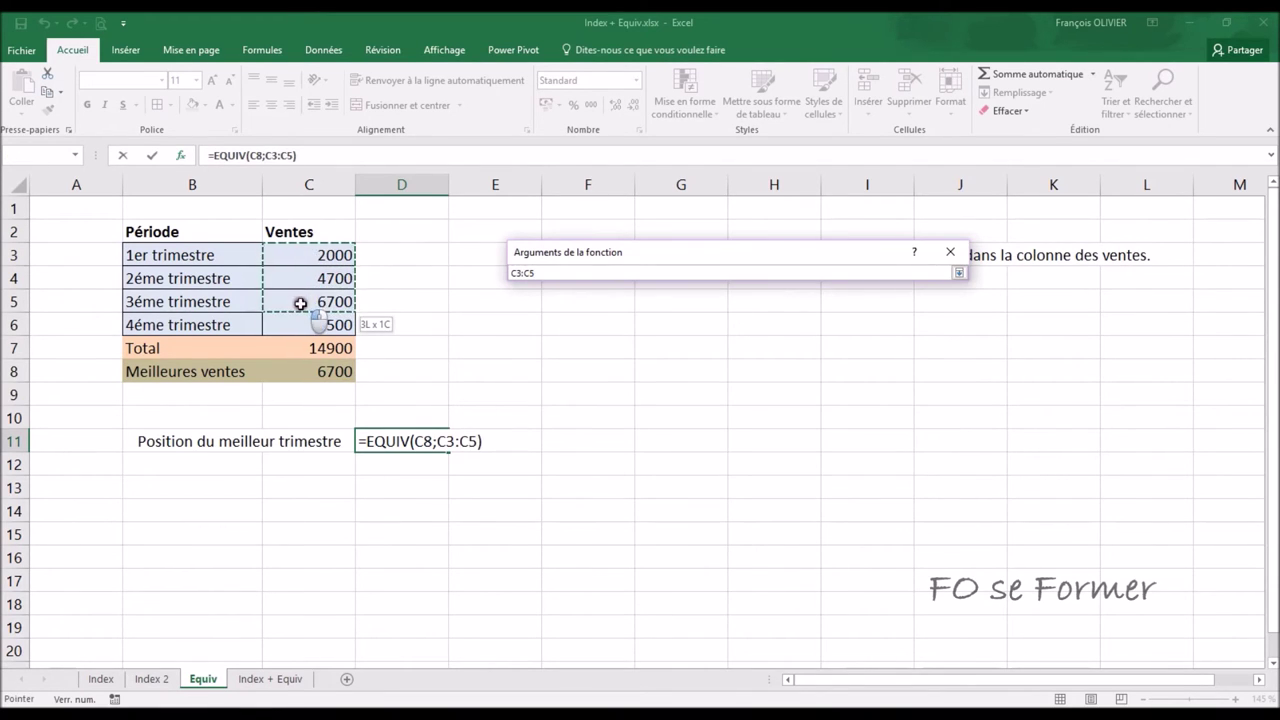
{"action": "left_click_drag", "start_coordinate": [300, 309], "coordinate": [300, 322]}
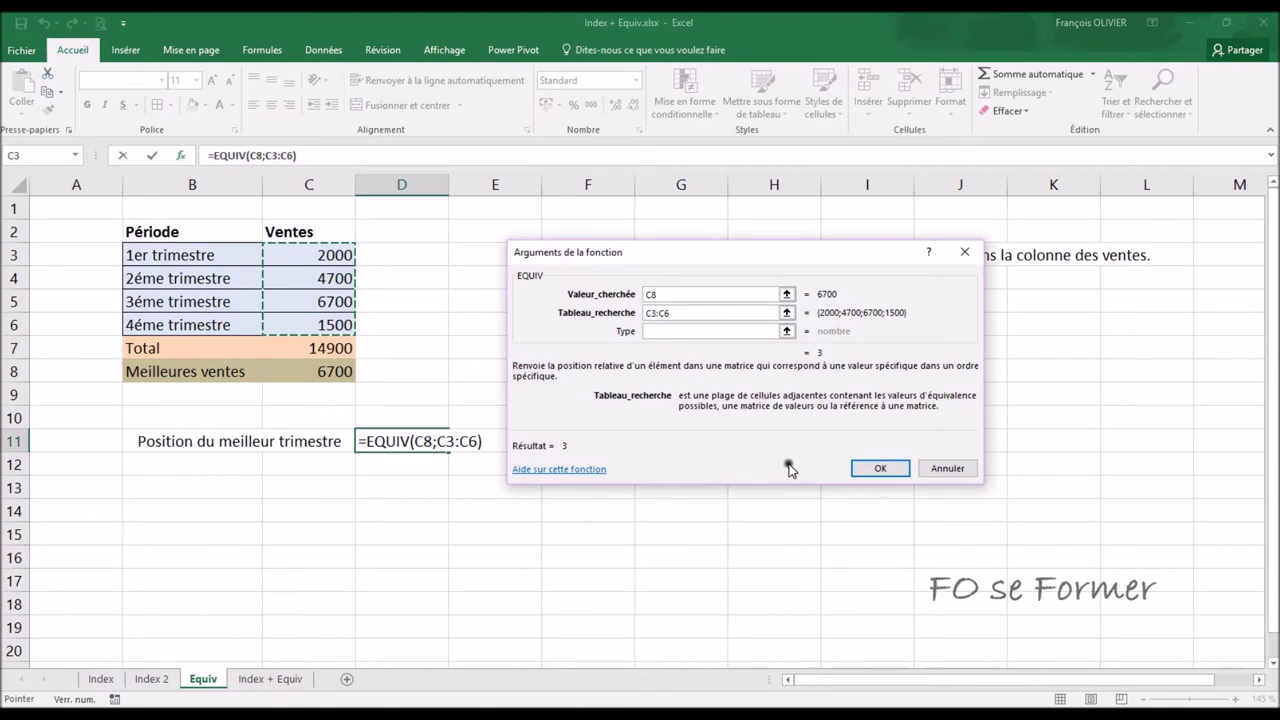
Try match types 1, 0 and -1, leave Type empty, and confirm =EQUIV(C8;C3:C6)
{"action": "left_click", "coordinate": [664, 333]}
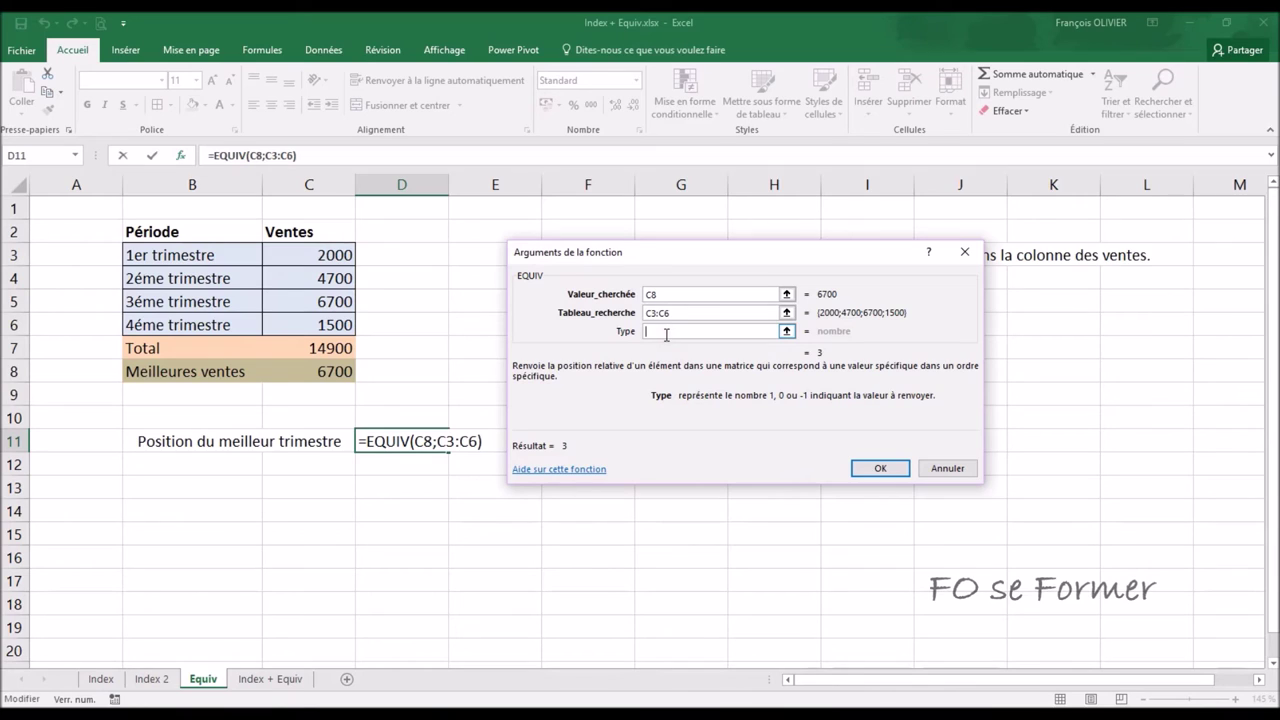
{"action": "left_click", "coordinate": [764, 420]}
{"action": "type", "text": "1"}
{"action": "key", "text": "BackSpace"}
{"action": "type", "text": "0"}
{"action": "key", "text": "BackSpace"}
{"action": "type", "text": "-1"}
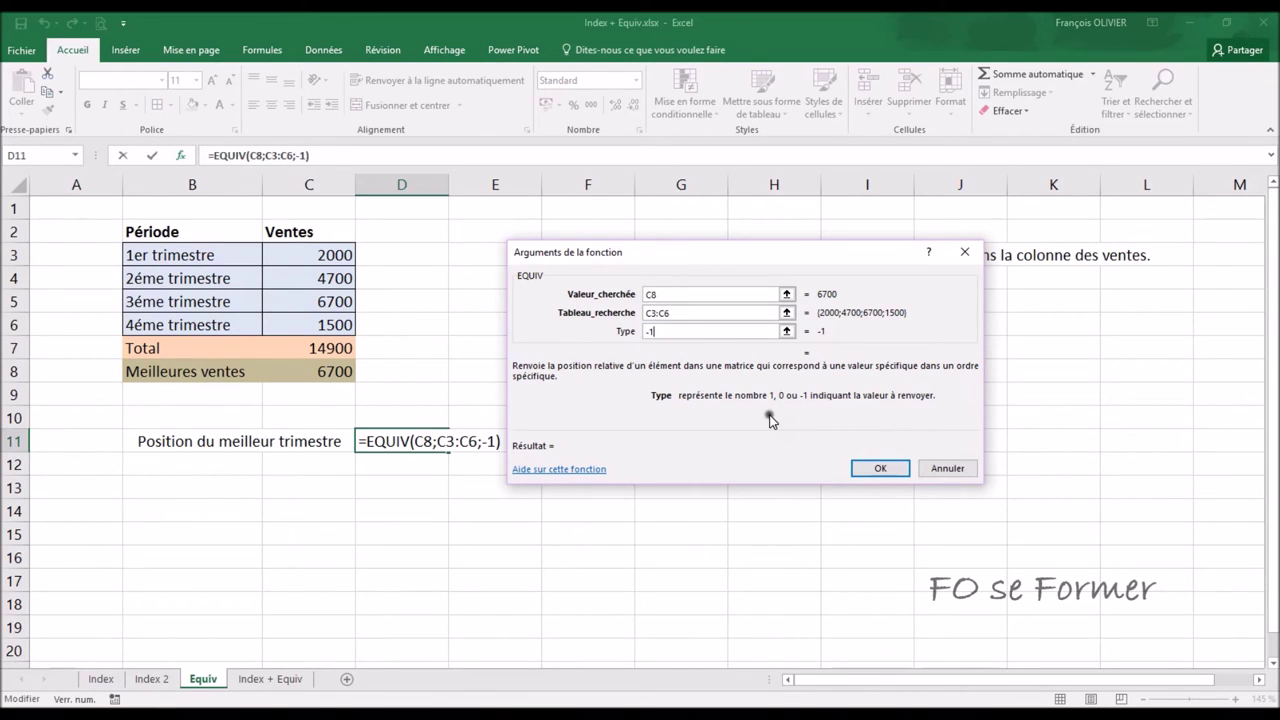
{"action": "key", "text": "BackSpace"}
{"action": "key", "text": "BackSpace"}
{"action": "left_click", "coordinate": [868, 472]}
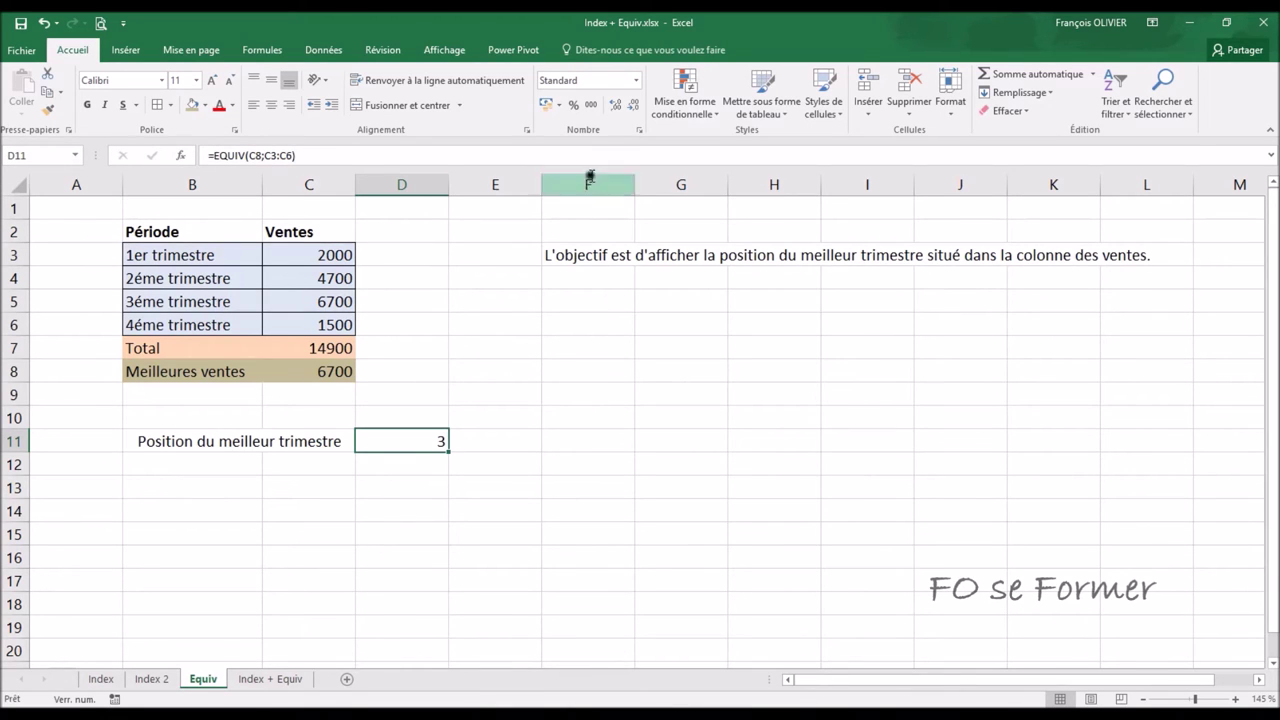
Search 'equiv' in Tell me and open the Fonction EQUIV help article
{"action": "left_click", "coordinate": [578, 52]}
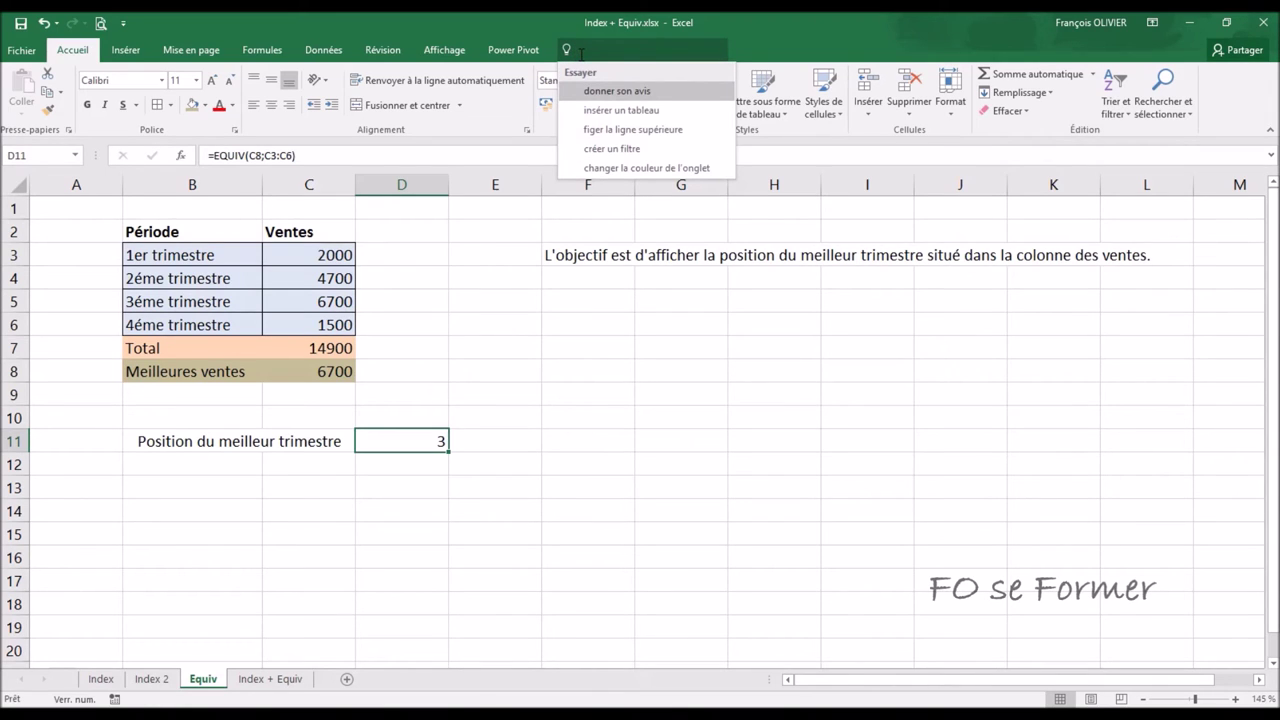
{"action": "type", "text": "equiv"}
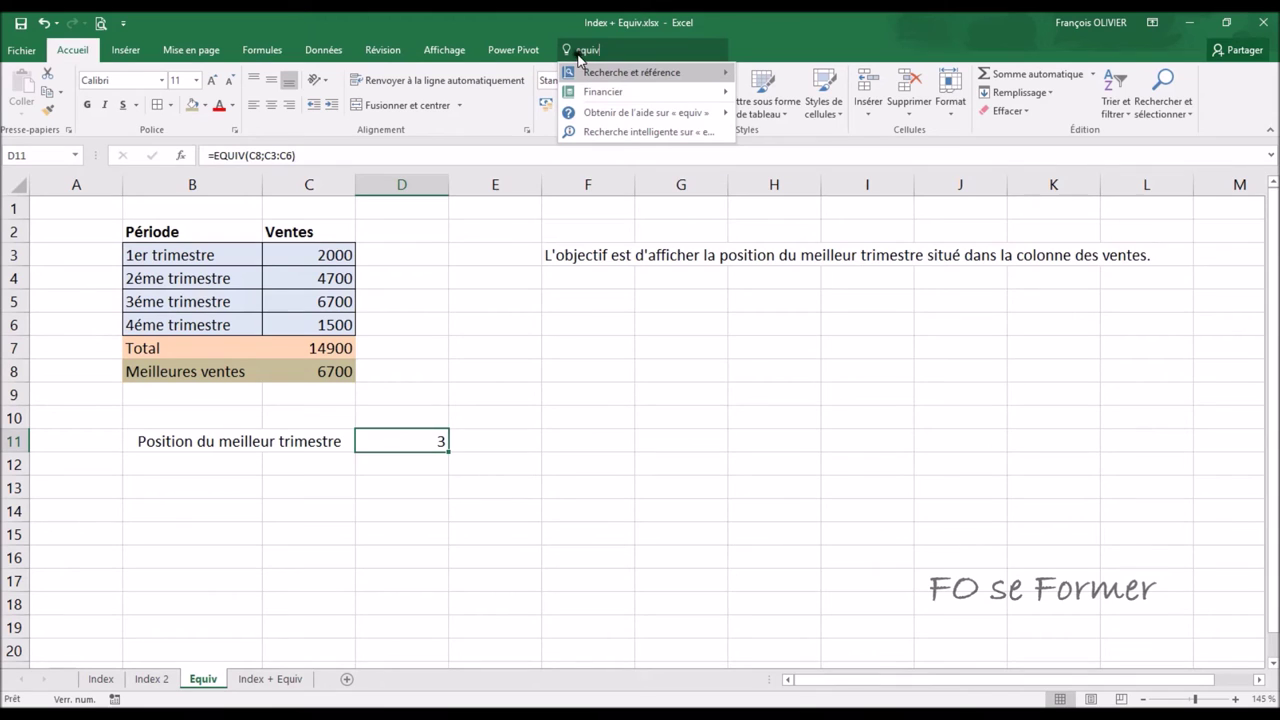
{"action": "mouse_move", "coordinate": [655, 112]}
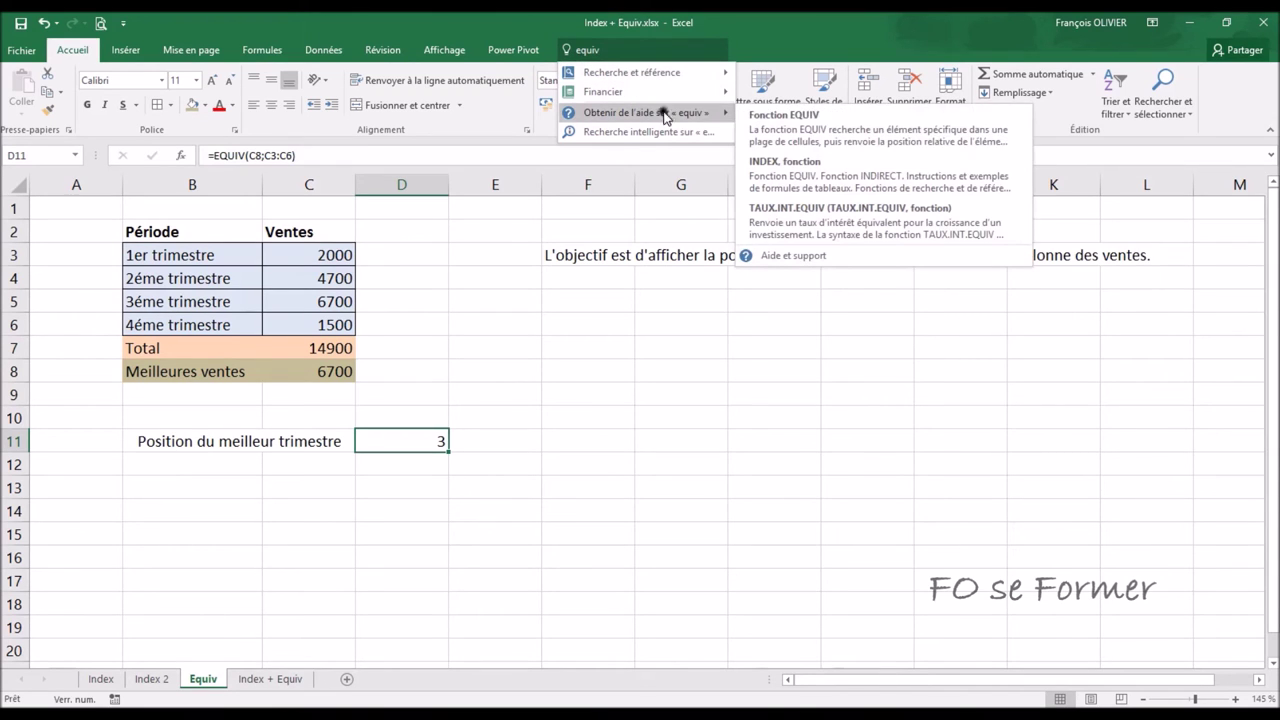
{"action": "left_click", "coordinate": [796, 125]}
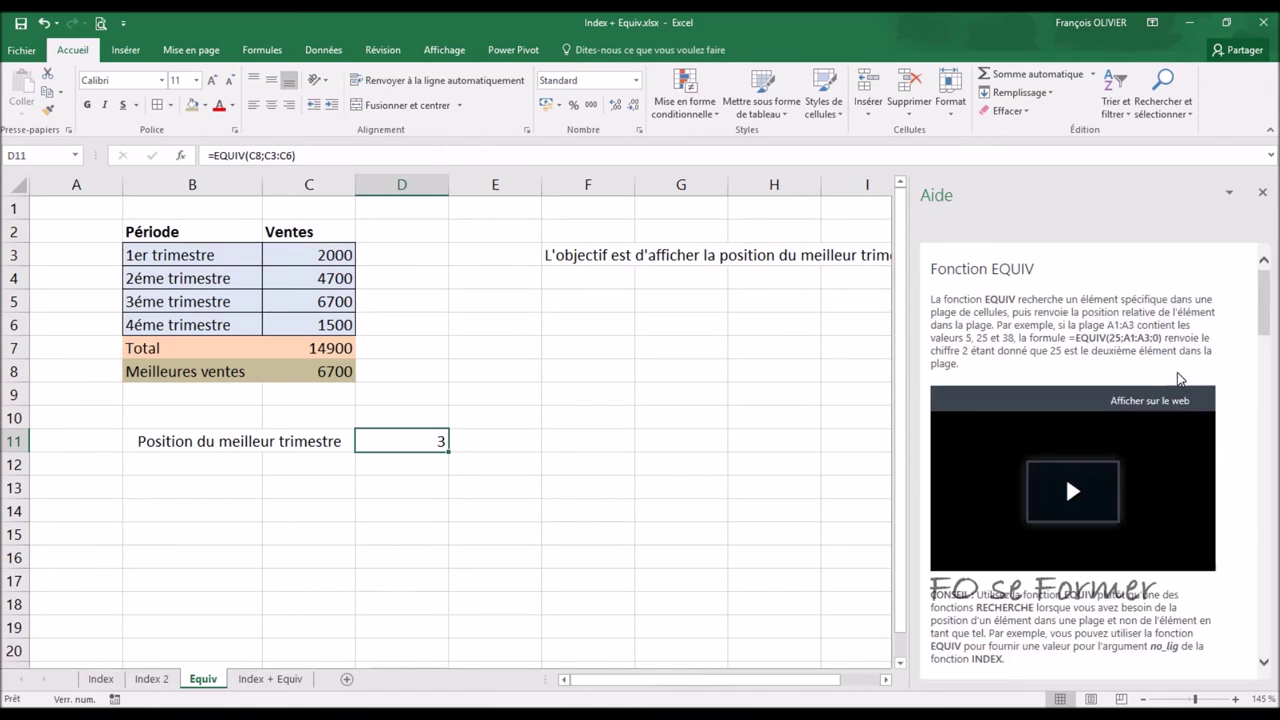
Scroll the EQUIV help down to the type behaviour table, then close the help pane
{"action": "scroll", "coordinate": [1178, 380], "scroll_direction": "down", "scroll_amount": 3}
{"action": "scroll", "coordinate": [1180, 385], "scroll_direction": "down", "scroll_amount": 3}
{"action": "scroll", "coordinate": [1180, 388], "scroll_direction": "down", "scroll_amount": 2}
{"action": "scroll", "coordinate": [1180, 388], "scroll_direction": "down", "scroll_amount": 2}
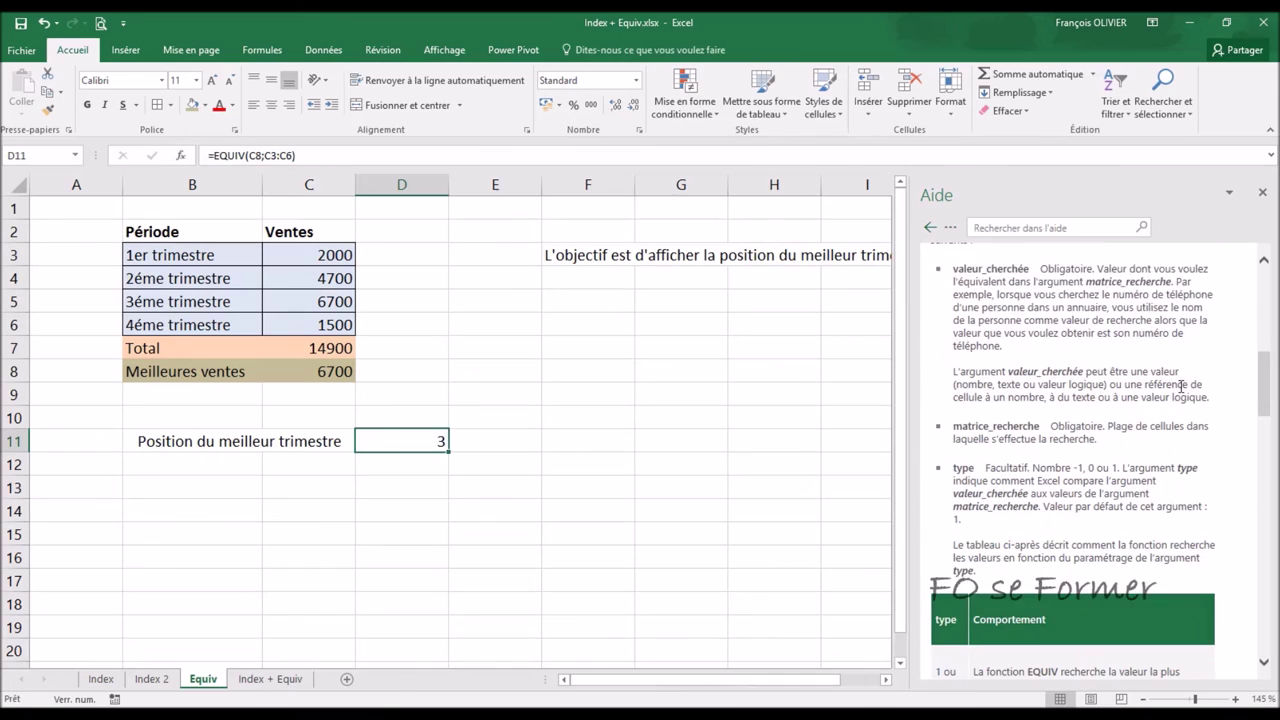
{"action": "scroll", "coordinate": [1180, 390], "scroll_direction": "down", "scroll_amount": 2}
{"action": "scroll", "coordinate": [1180, 395], "scroll_direction": "down", "scroll_amount": 2}
{"action": "scroll", "coordinate": [1180, 395], "scroll_direction": "down", "scroll_amount": 1}
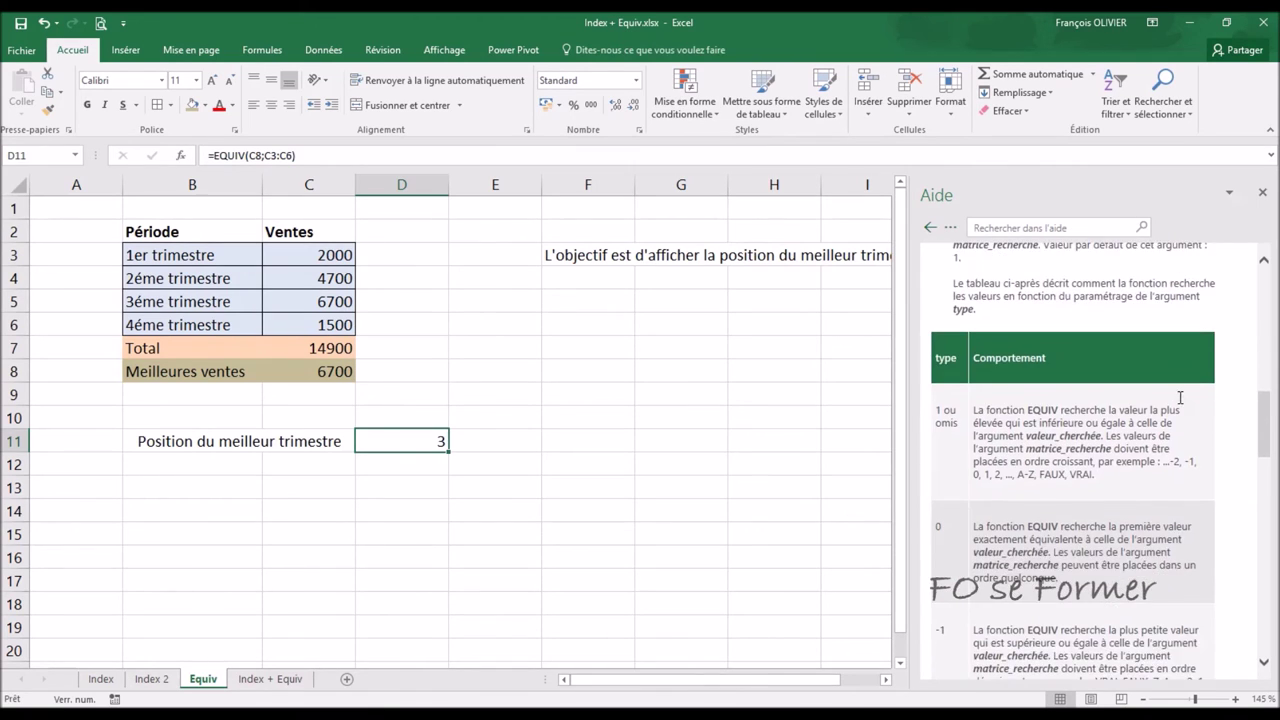
{"action": "scroll", "coordinate": [1180, 395], "scroll_direction": "down", "scroll_amount": 1}
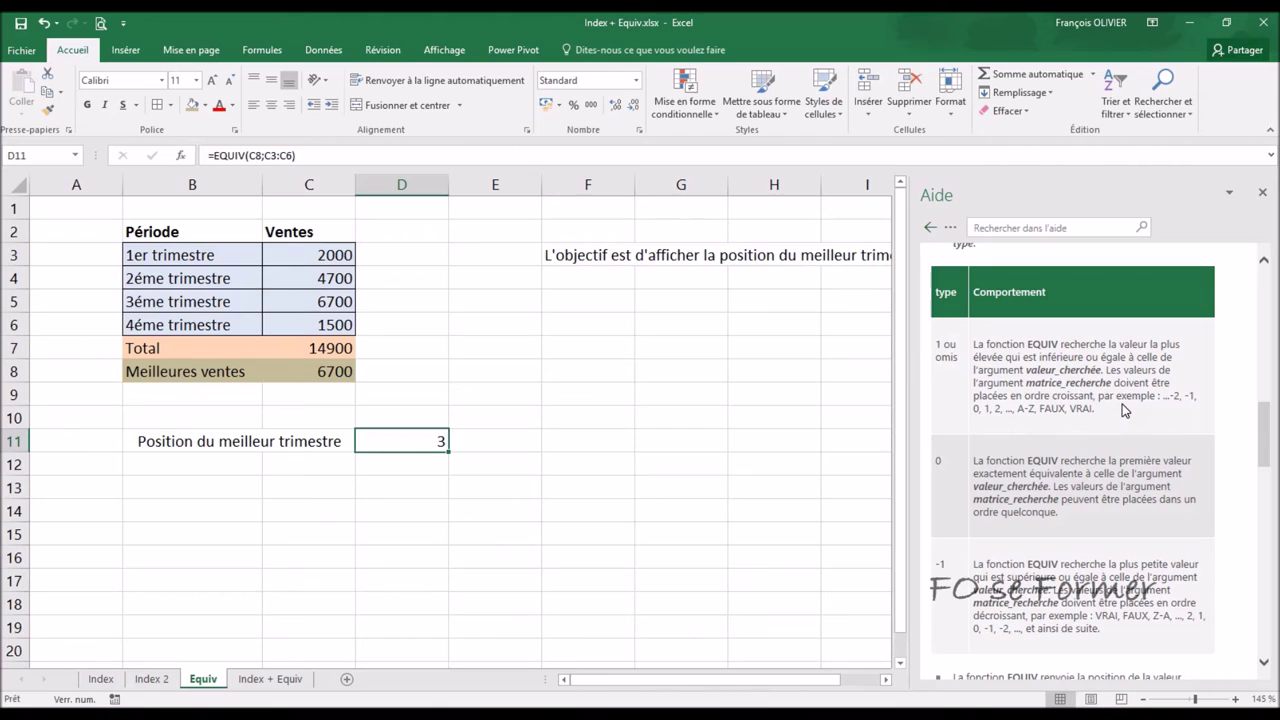
{"action": "scroll", "coordinate": [1066, 465], "scroll_direction": "down", "scroll_amount": 1}
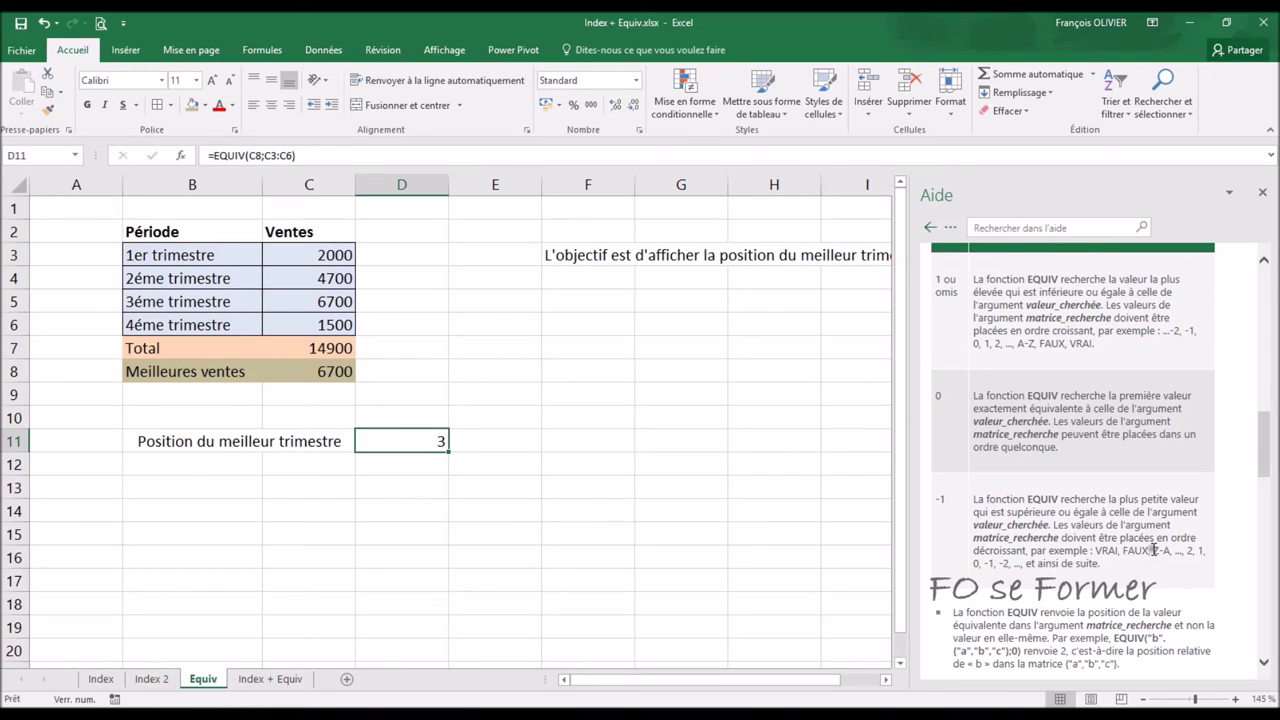
{"action": "left_click", "coordinate": [1265, 197]}
Reopen D11's EQUIV arguments and try match type 1, then 0, comparing results
{"action": "left_click", "coordinate": [182, 155]}
{"action": "left_click", "coordinate": [647, 332]}
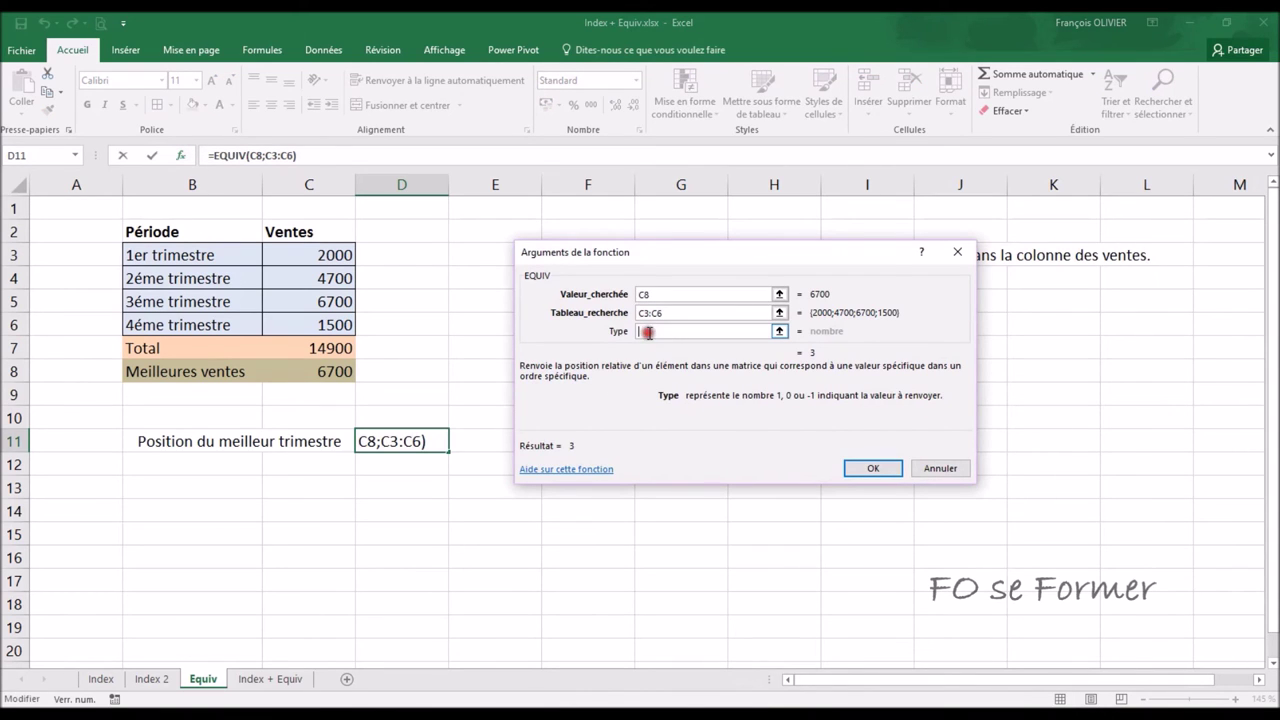
{"action": "type", "text": "1"}
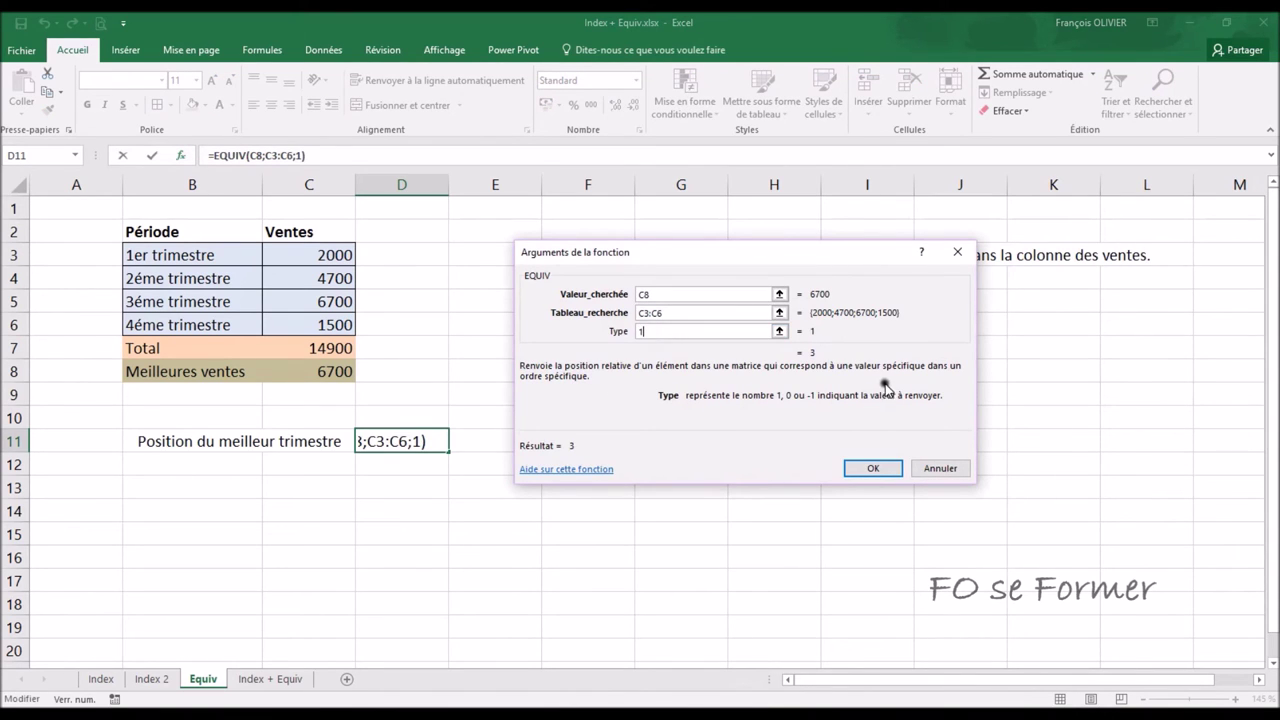
{"action": "left_click", "coordinate": [750, 314]}
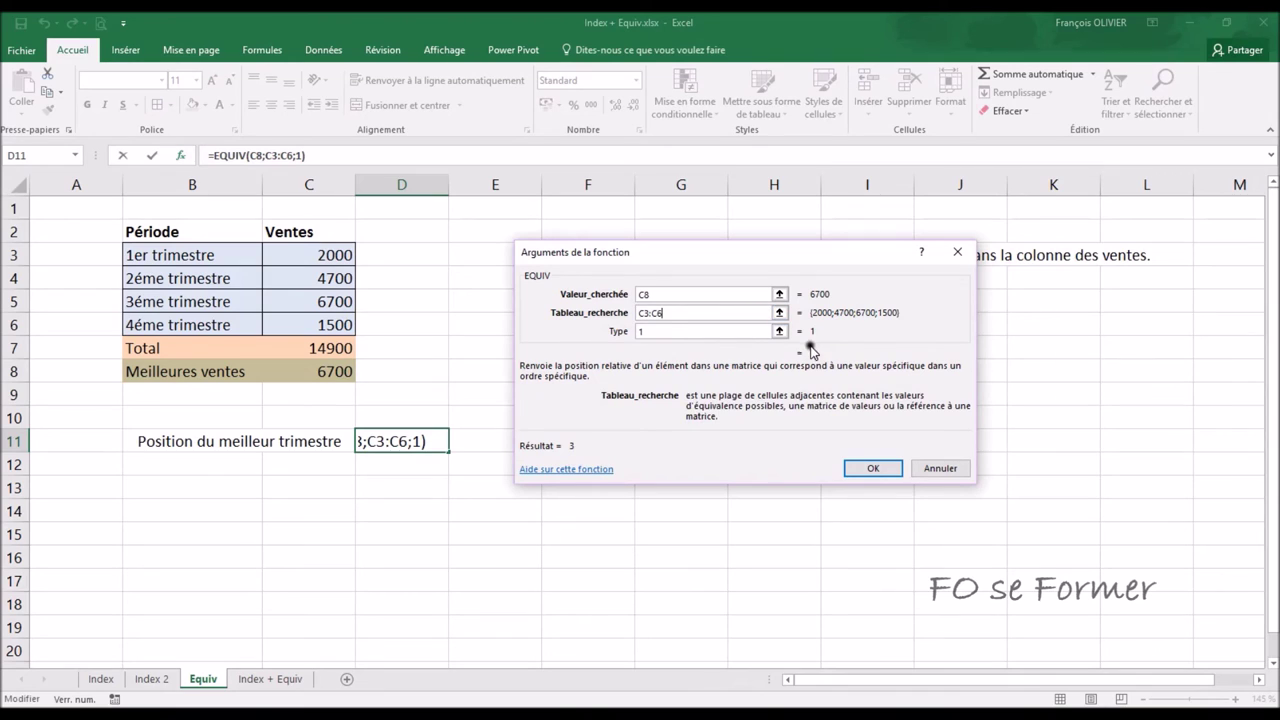
{"action": "left_click", "coordinate": [662, 331]}
{"action": "key", "text": "BackSpace"}
{"action": "type", "text": "0"}
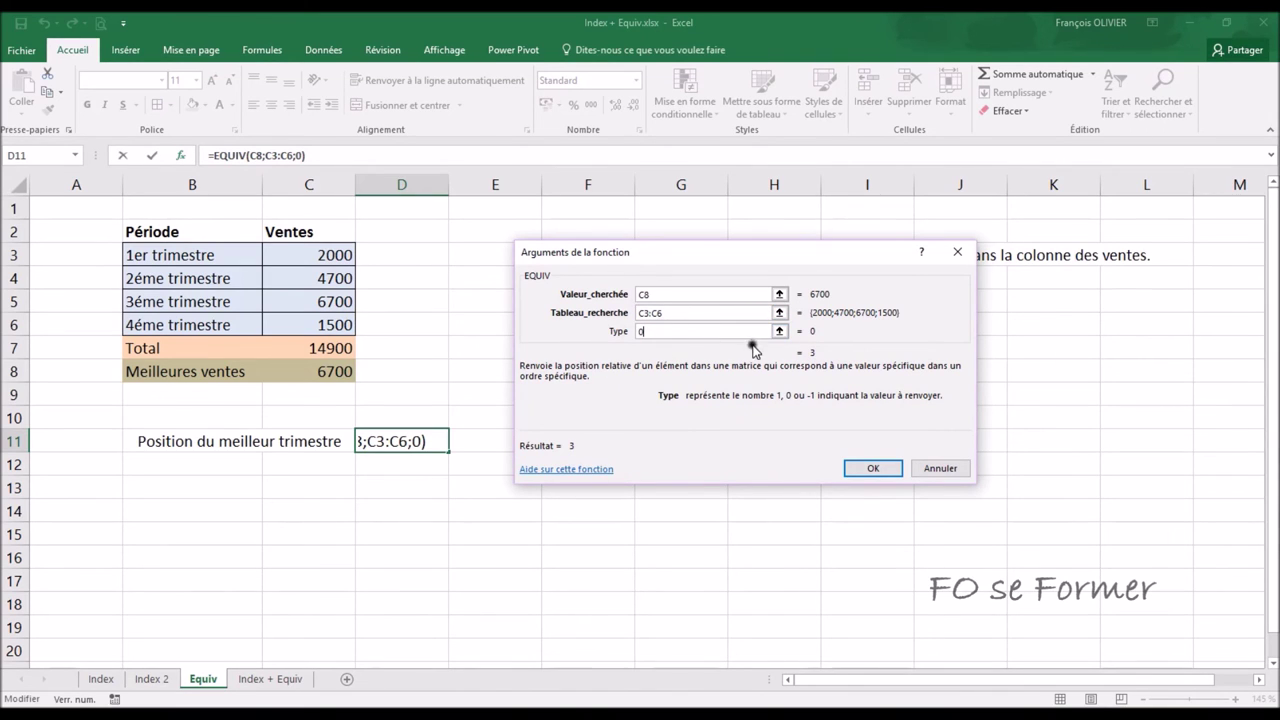
{"action": "left_click", "coordinate": [726, 316]}
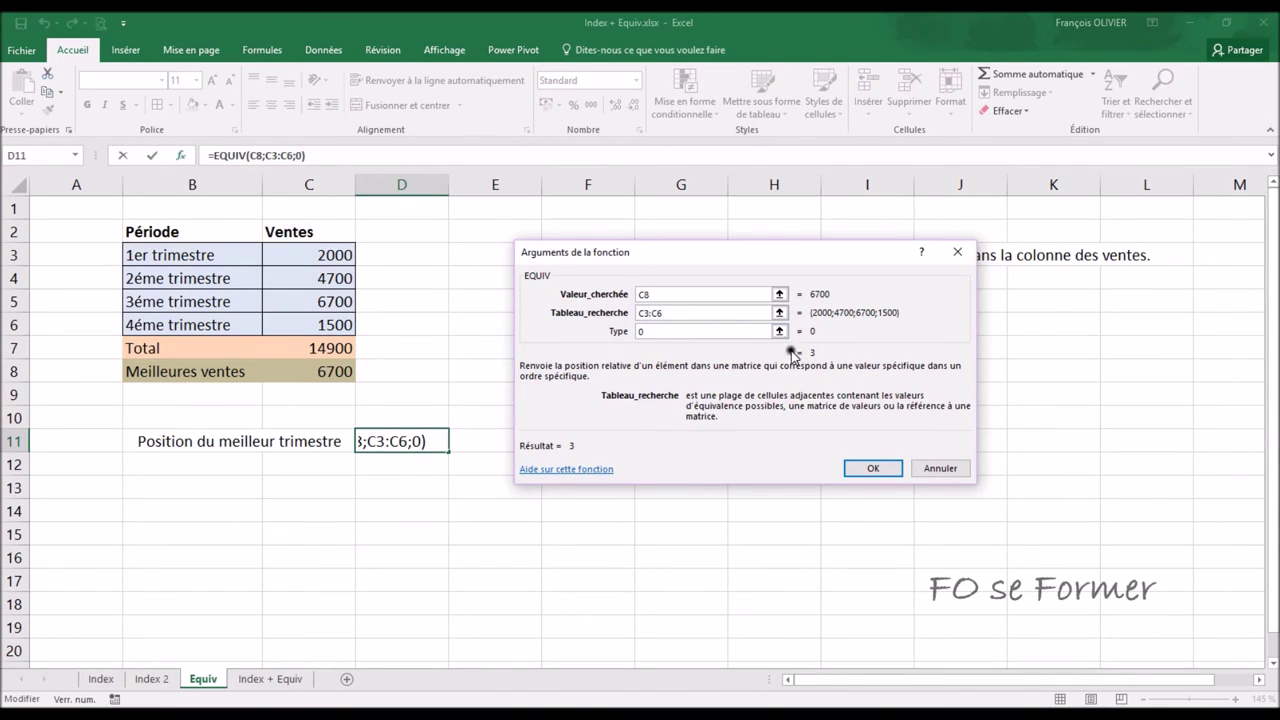
Try match type -1, then settle on 0 to confirm =EQUIV(C8;C3:C6;0) returning 3
{"action": "left_click", "coordinate": [648, 332]}
{"action": "left_click_drag", "start_coordinate": [650, 336], "coordinate": [604, 331]}
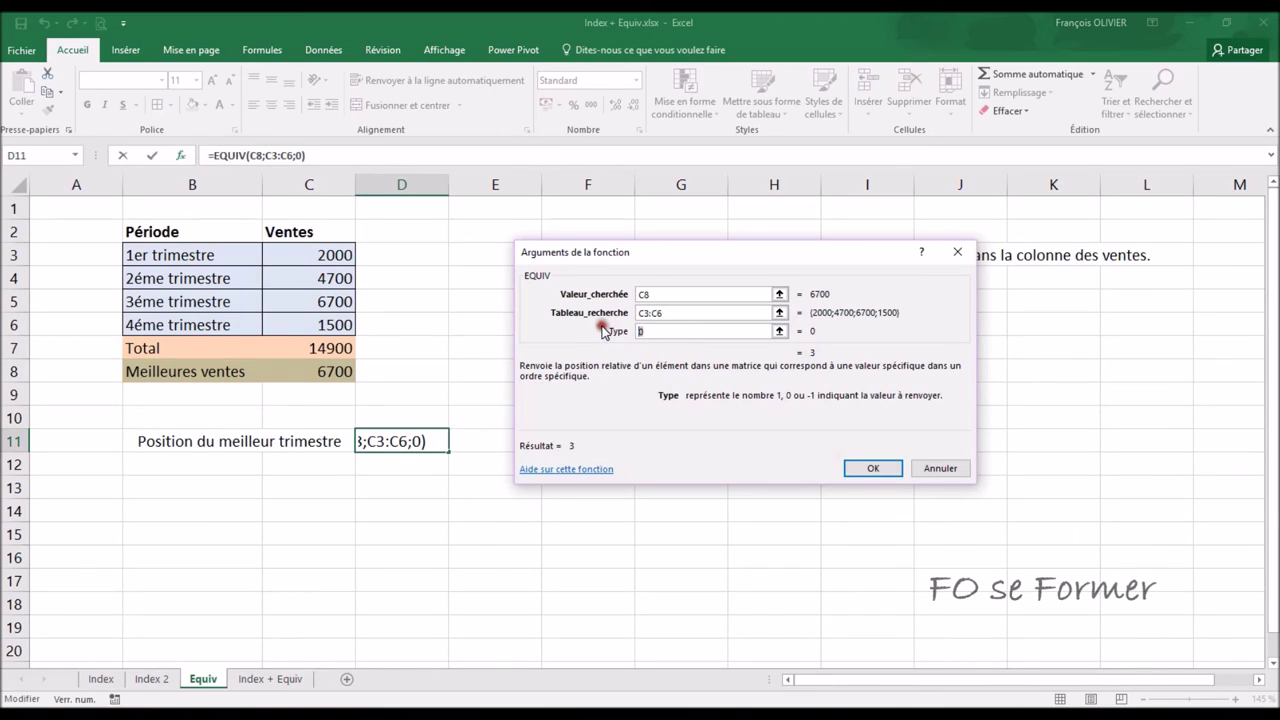
{"action": "type", "text": "-1"}
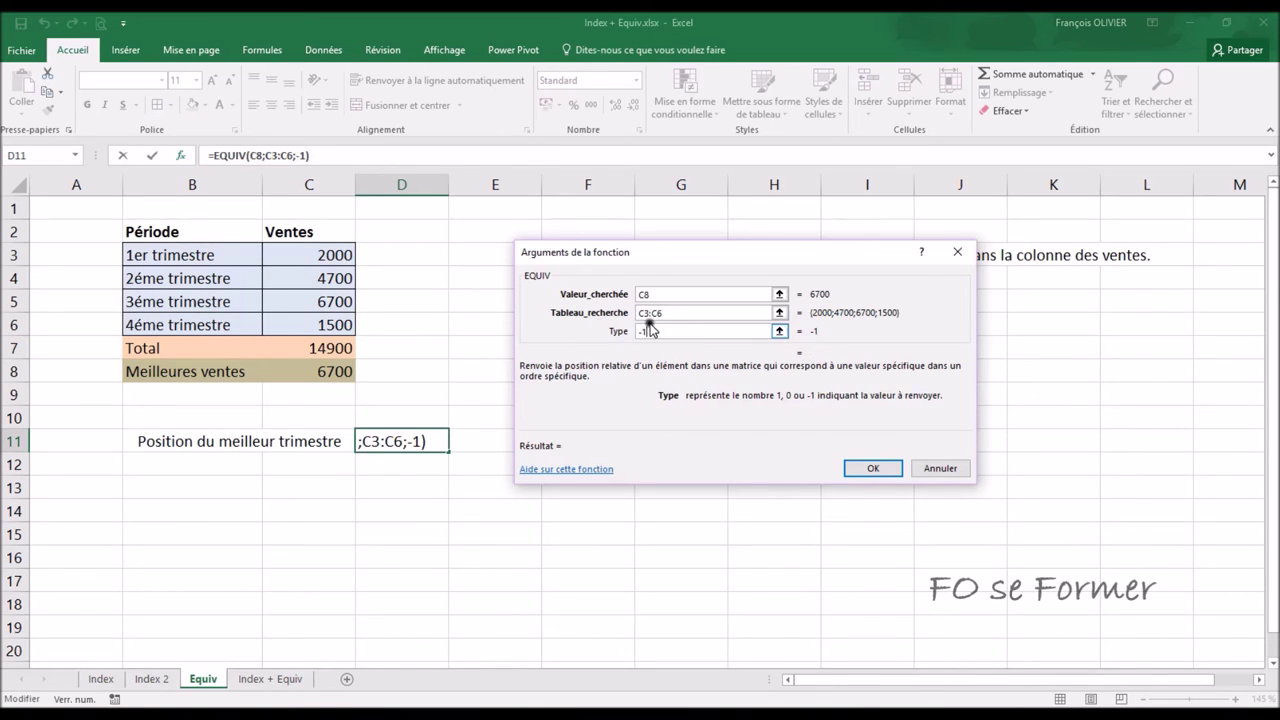
{"action": "left_click", "coordinate": [673, 313]}
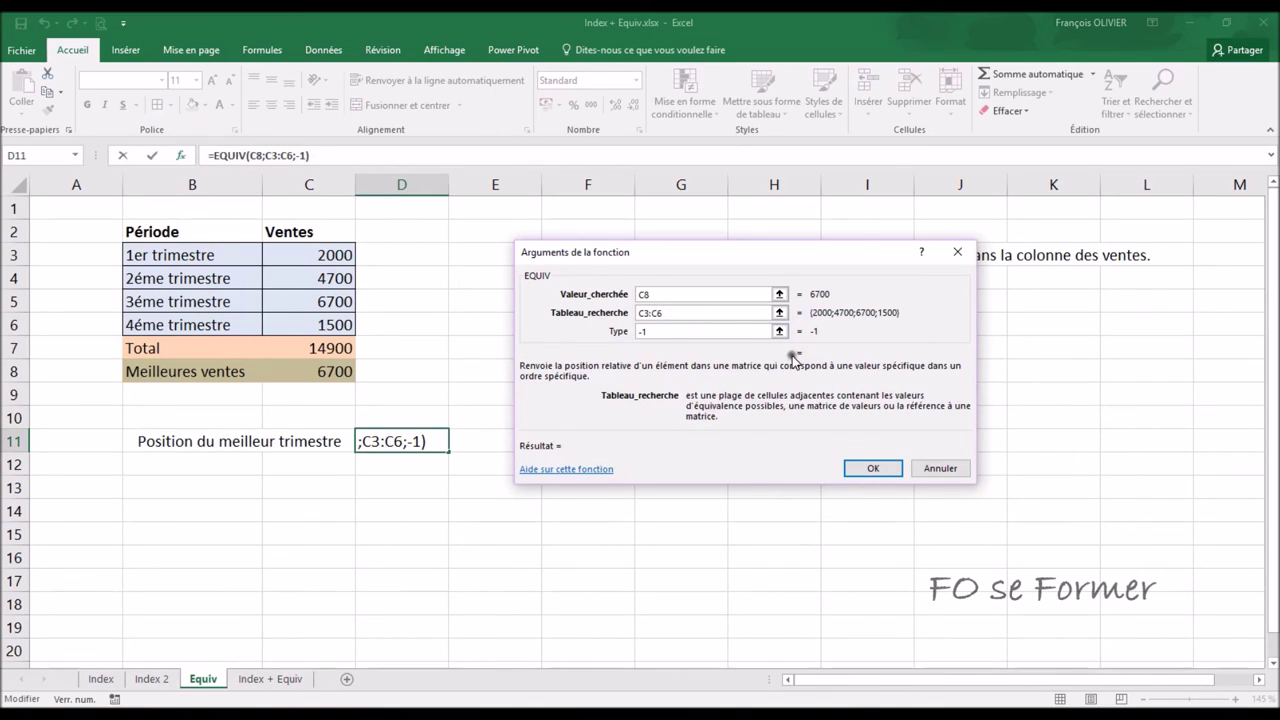
{"action": "left_click_drag", "start_coordinate": [680, 333], "coordinate": [585, 340]}
{"action": "type", "text": "0"}
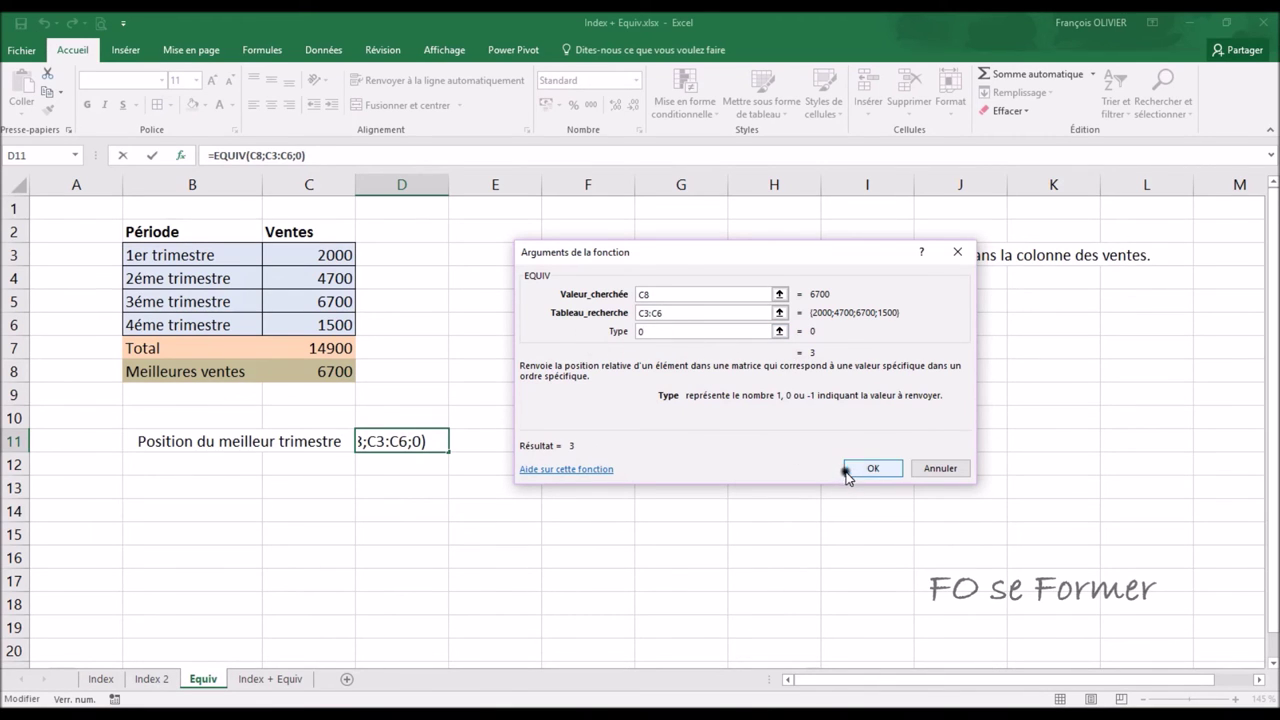
{"action": "left_click", "coordinate": [848, 471]}
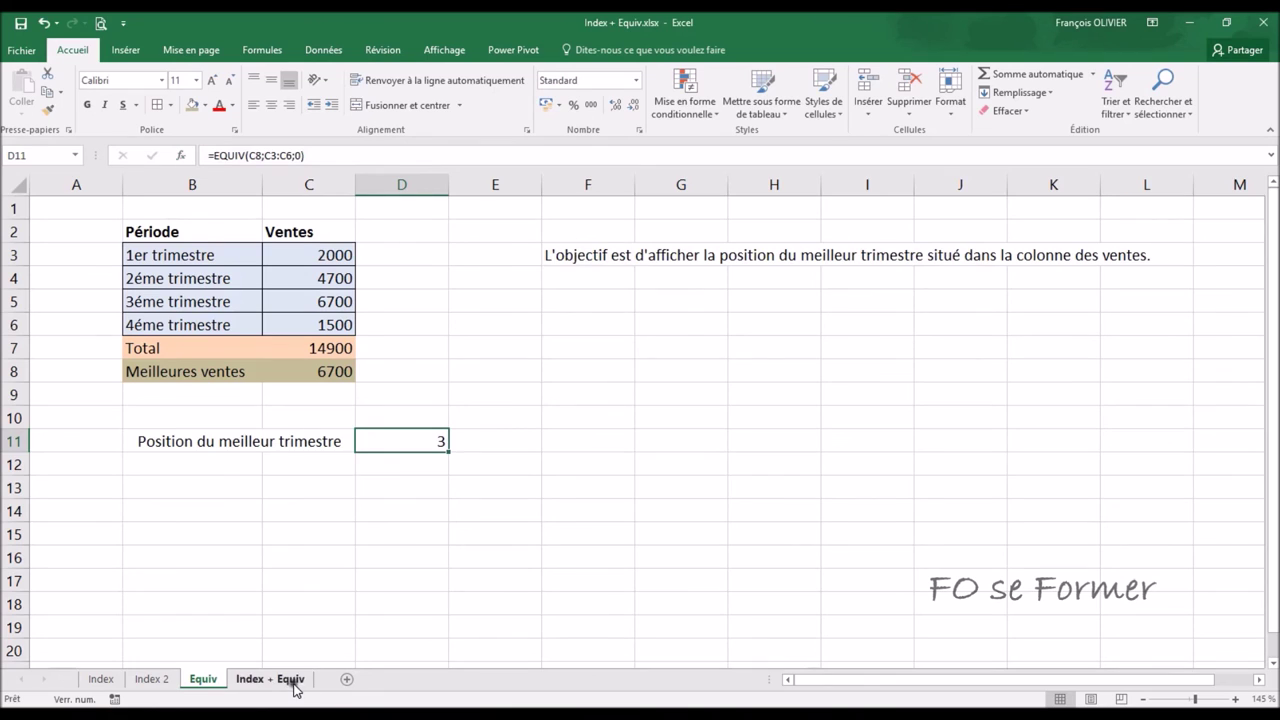
Select C9 on the Index + Equiv sheet after reviewing the Equiv and Index examples, and begin =ind
{"action": "left_click", "coordinate": [290, 680]}
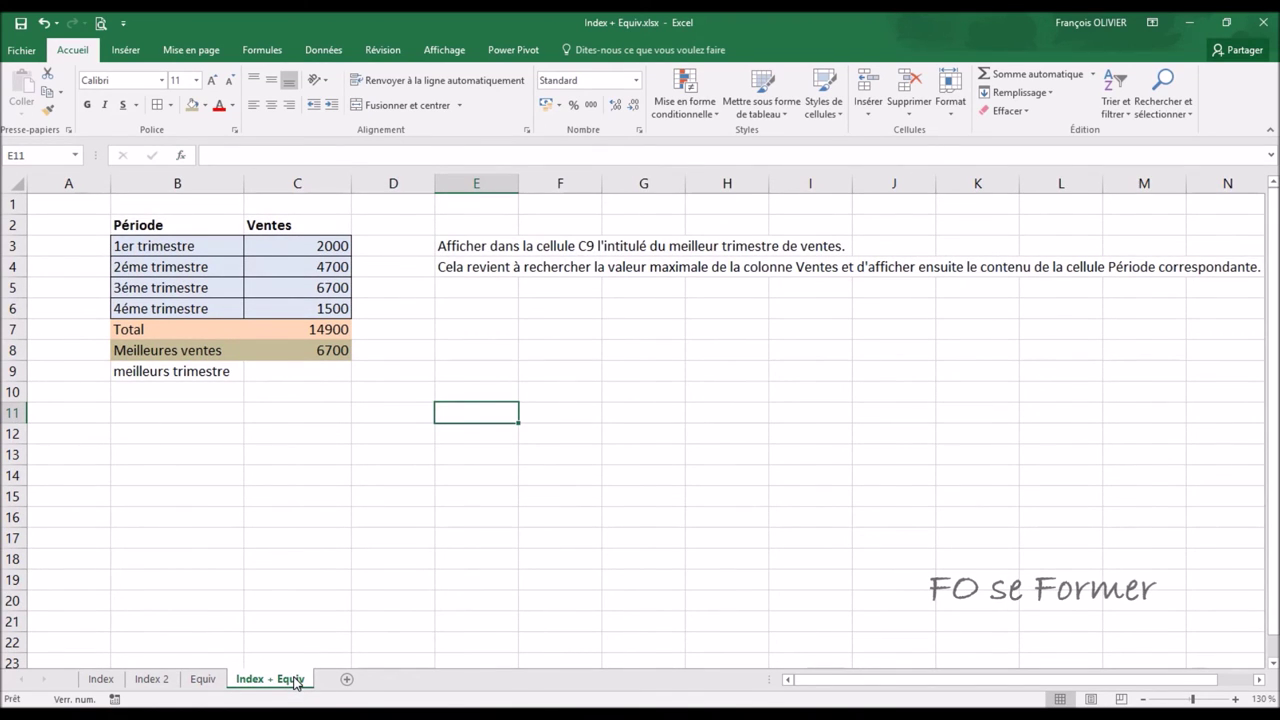
{"action": "left_click", "coordinate": [321, 370]}
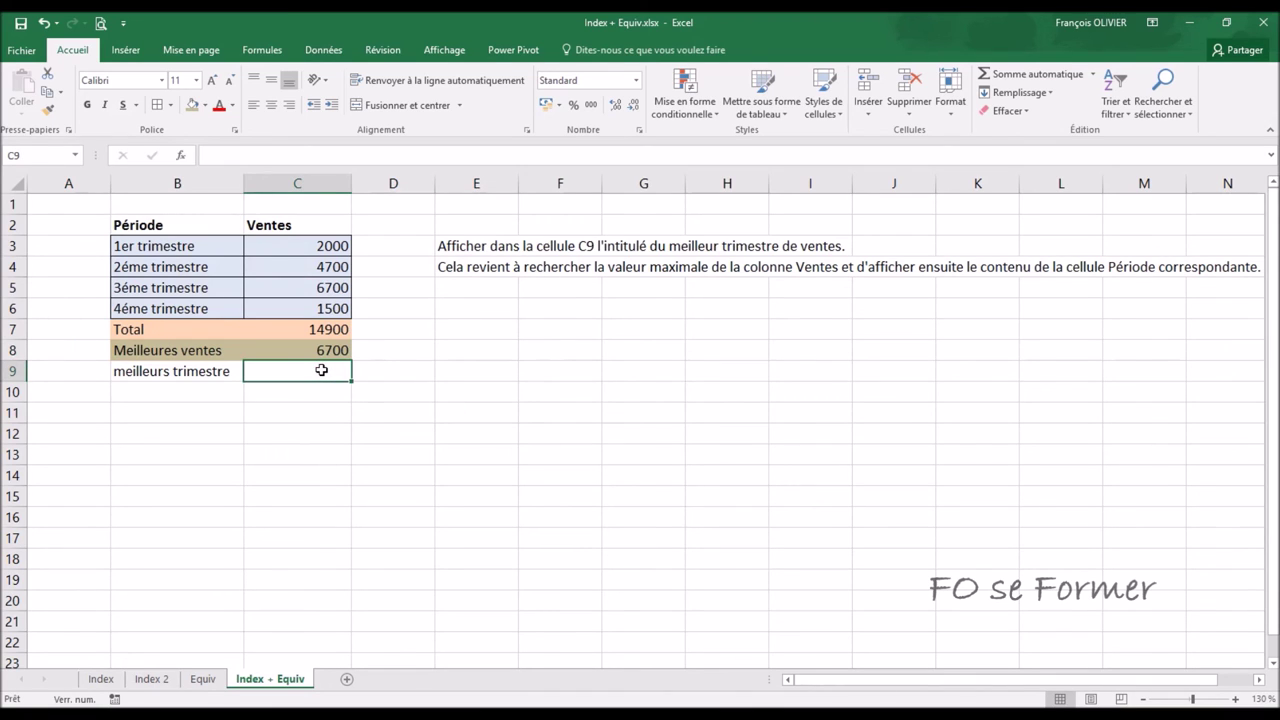
{"action": "left_click", "coordinate": [196, 680]}
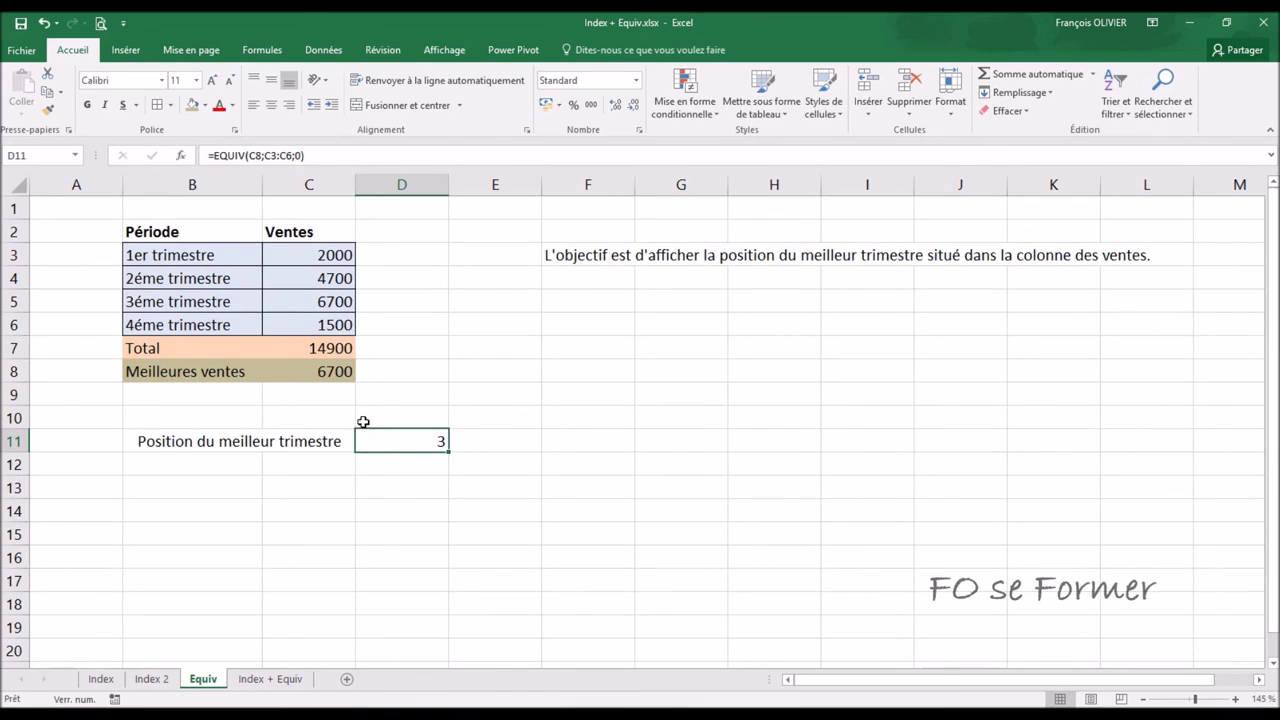
{"action": "left_click", "coordinate": [108, 678]}
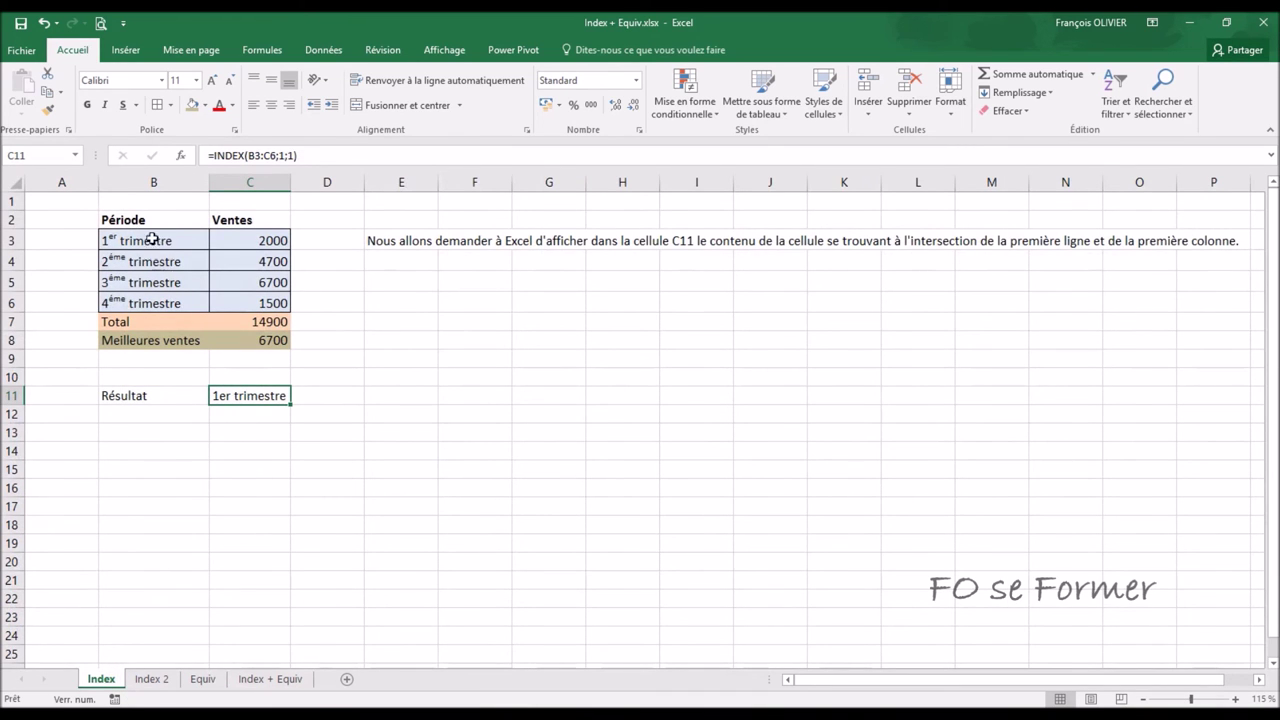
{"action": "left_click", "coordinate": [281, 678]}
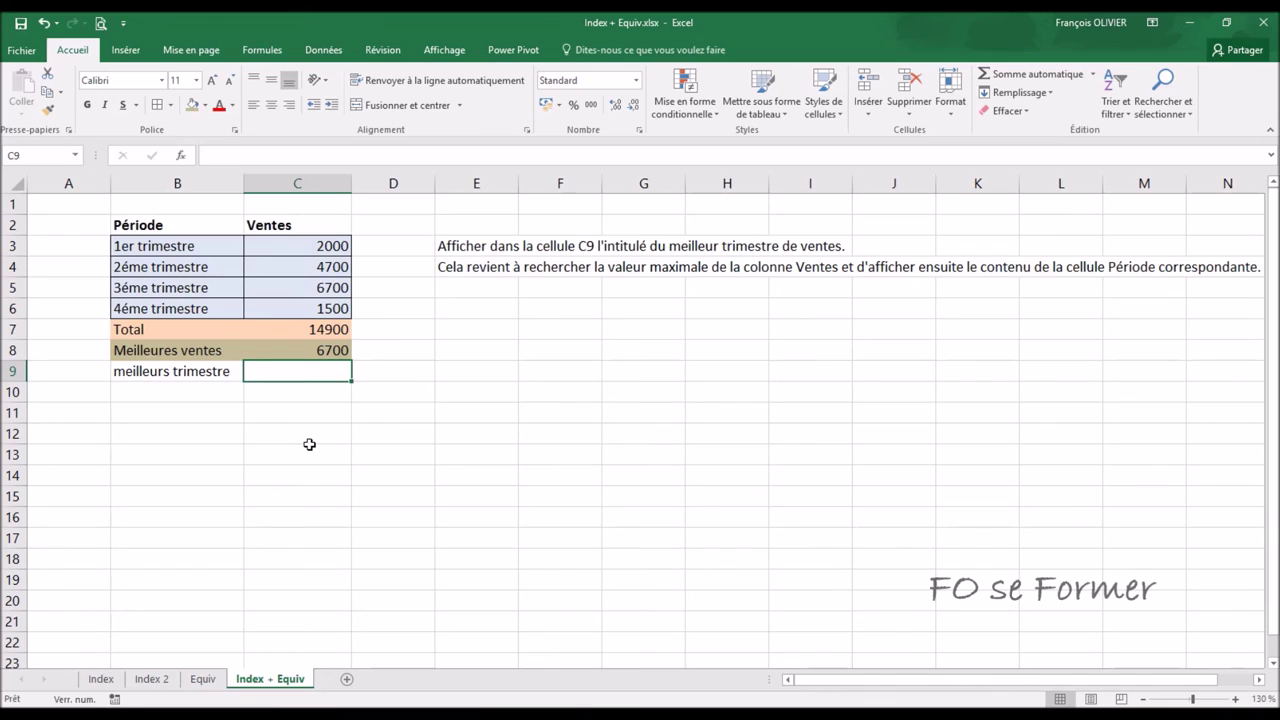
{"action": "type", "text": "="}
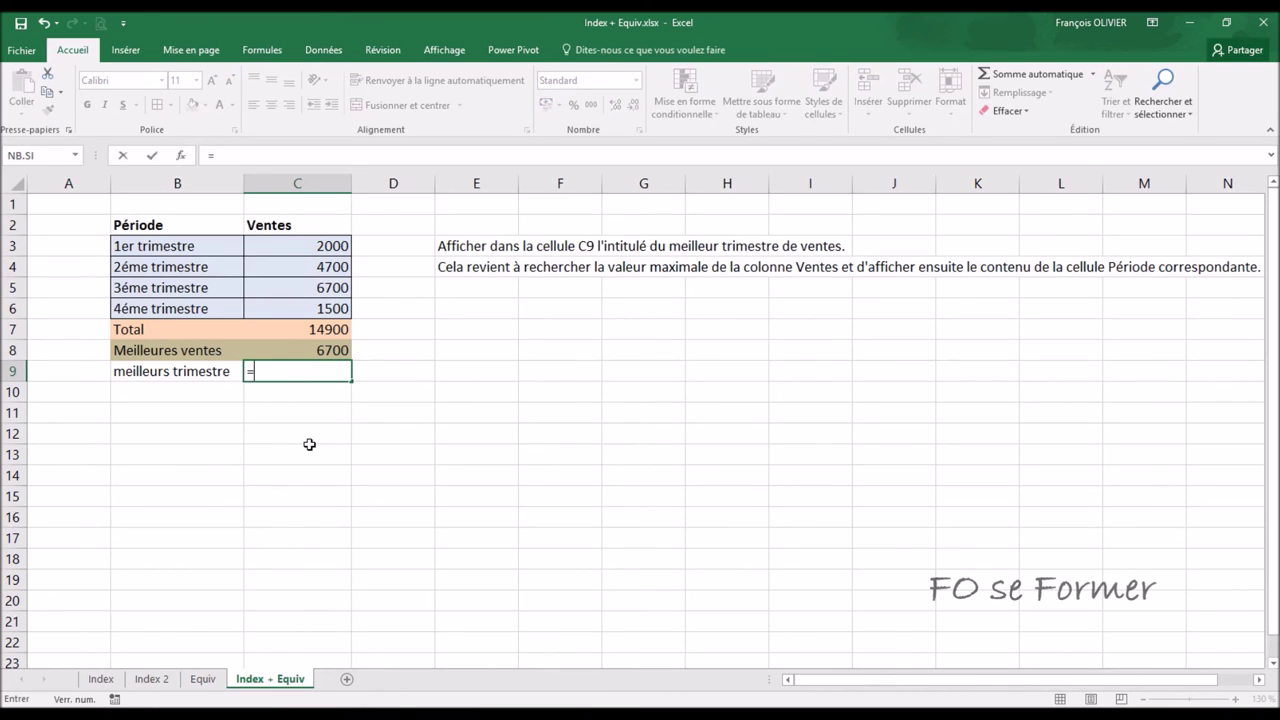
{"action": "type", "text": "in"}
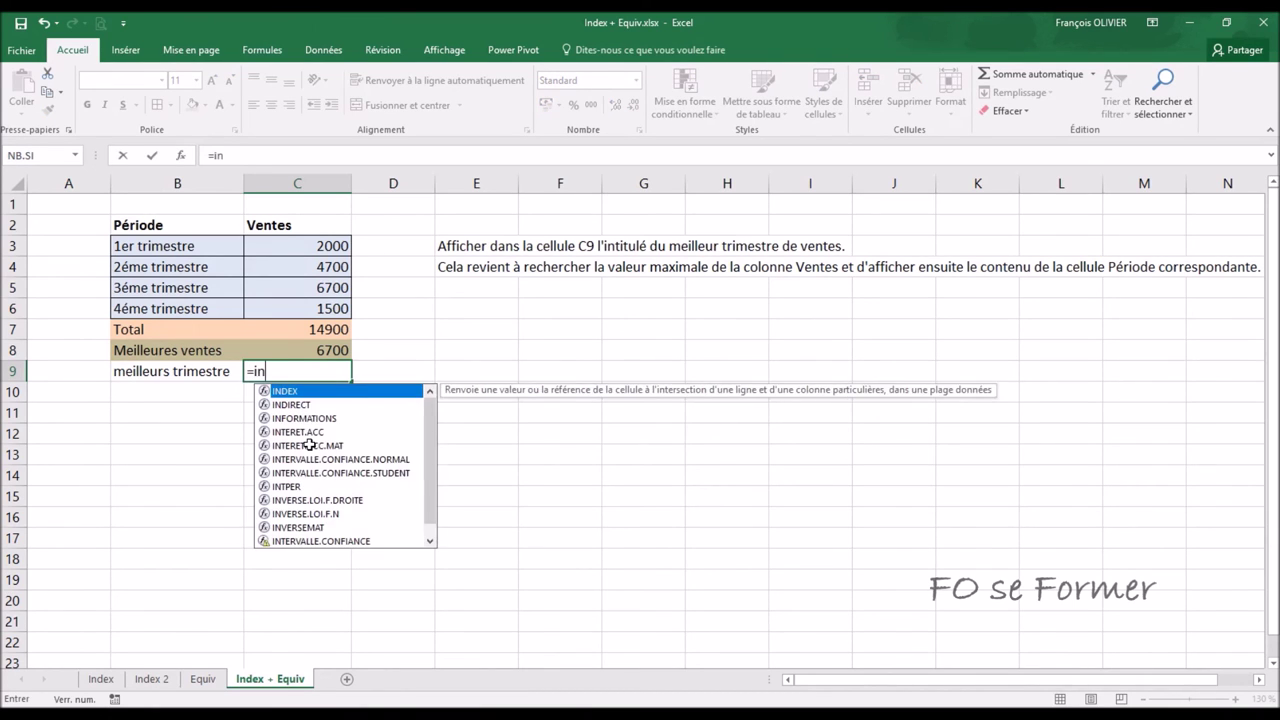
{"action": "type", "text": "d"}
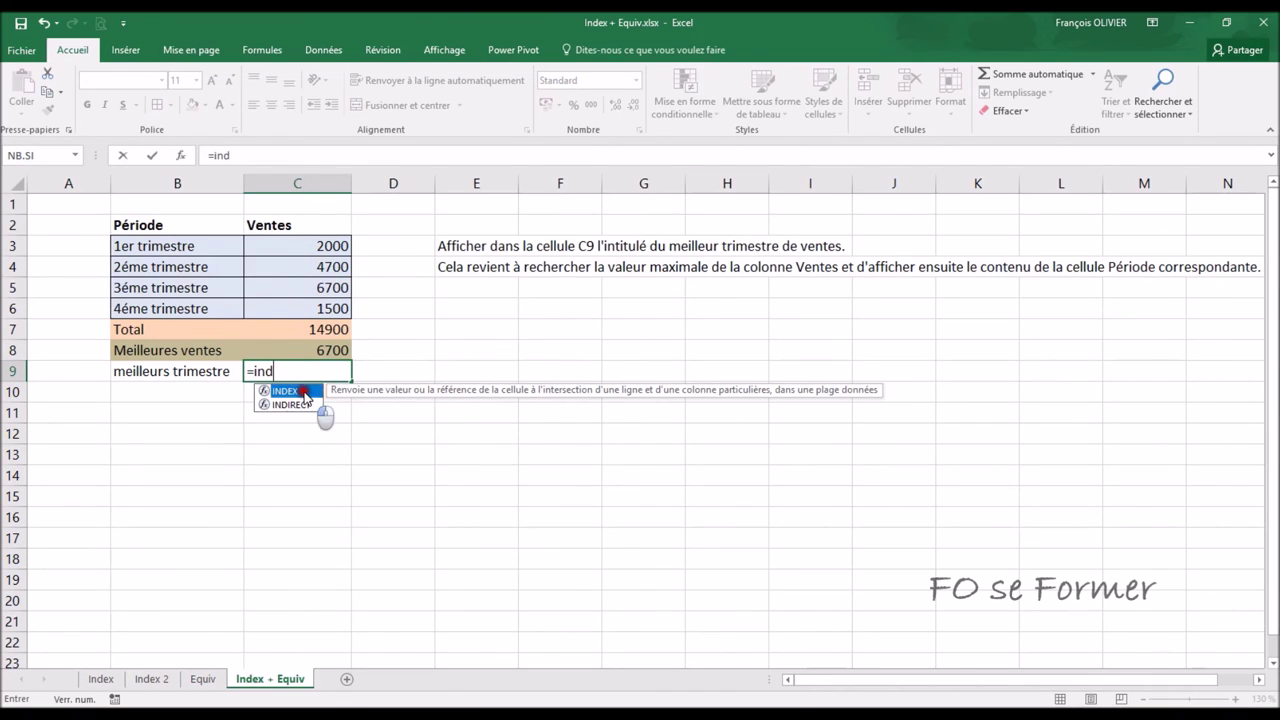
Insert INDEX over B3:C6 in C9 with a nested EQUIV looking up C8
{"action": "double_click", "coordinate": [300, 392]}
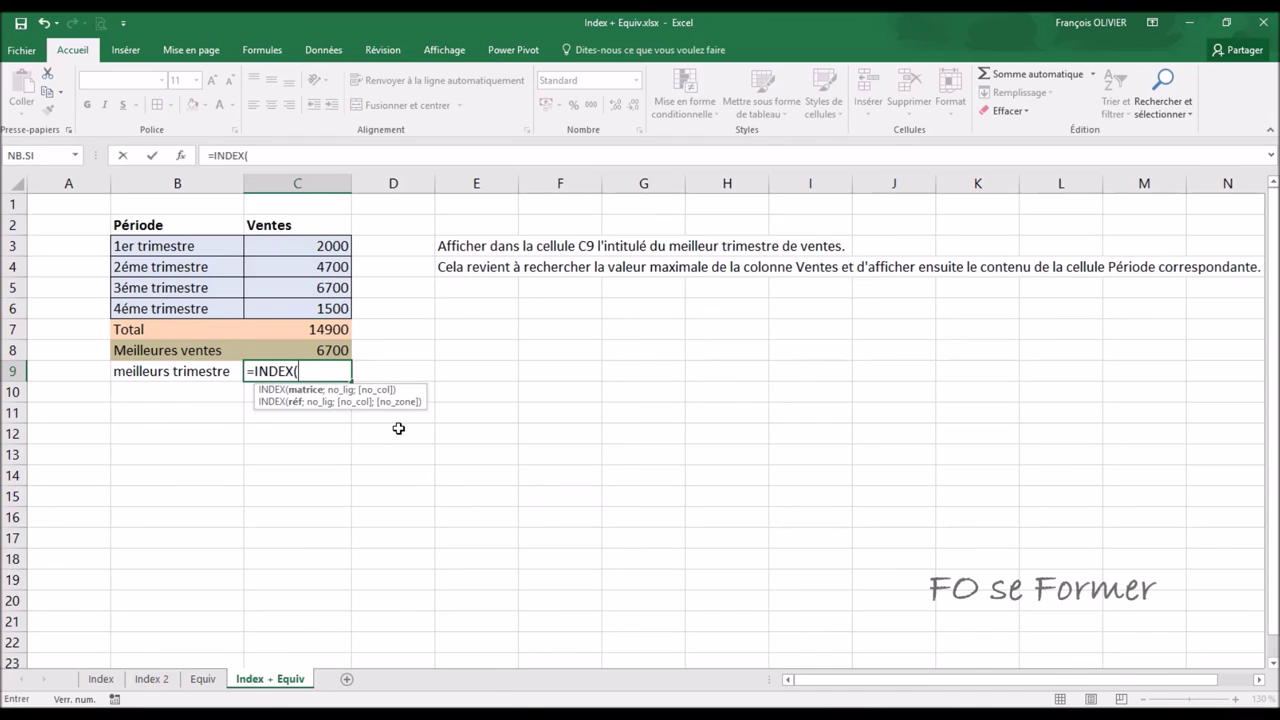
{"action": "left_click_drag", "start_coordinate": [164, 246], "coordinate": [164, 302]}
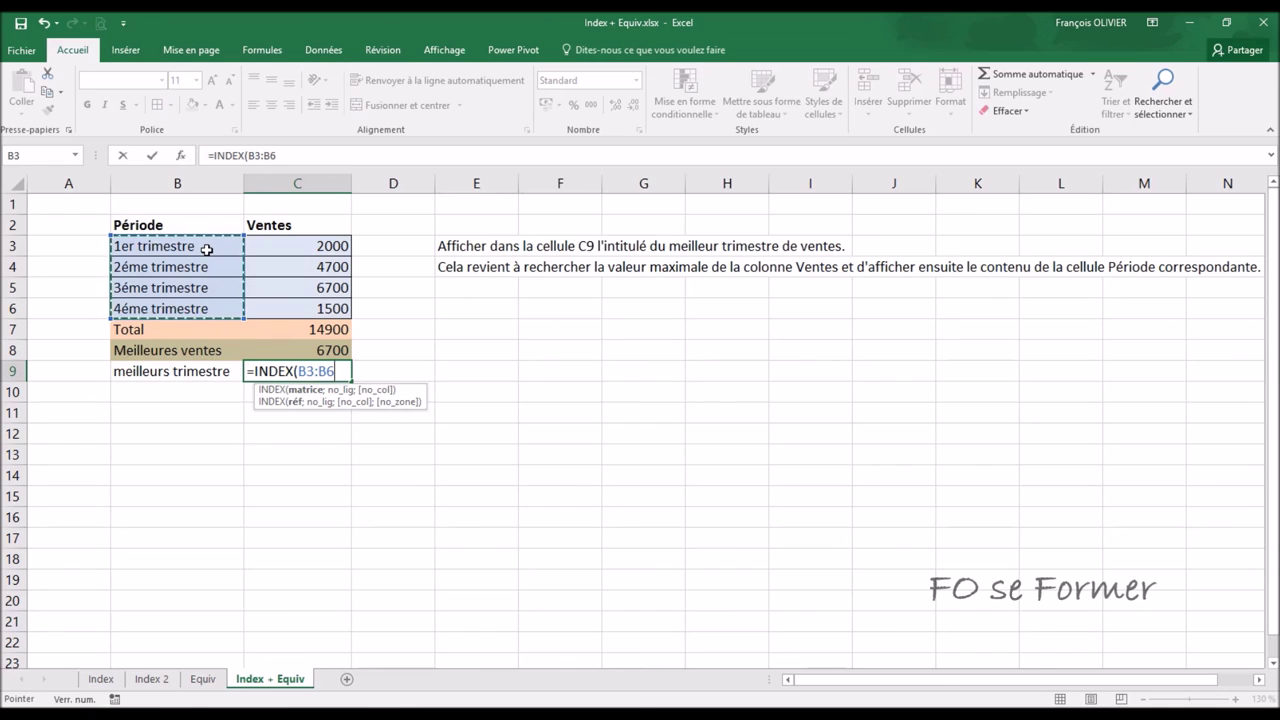
{"action": "mouse_move", "coordinate": [206, 250]}
{"action": "left_mouse_down"}
{"action": "mouse_move", "coordinate": [298, 284]}
{"action": "mouse_move", "coordinate": [302, 308]}
{"action": "left_mouse_up"}
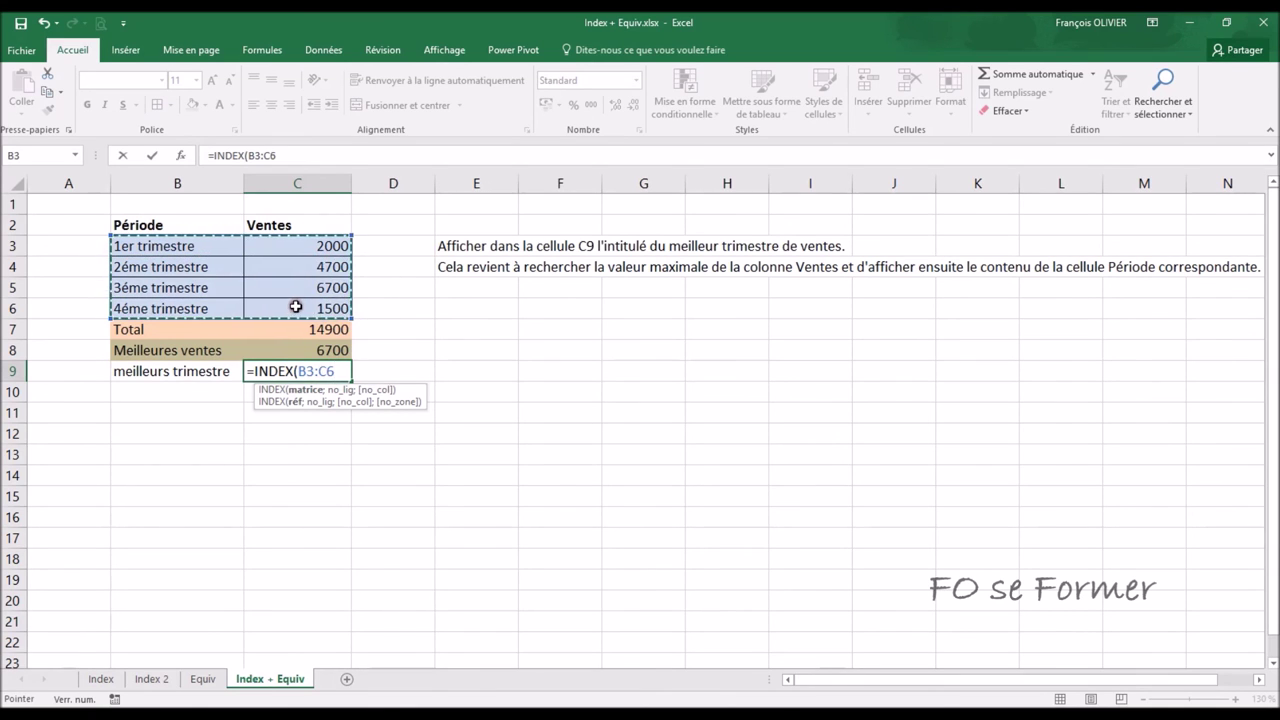
{"action": "type", "text": ";"}
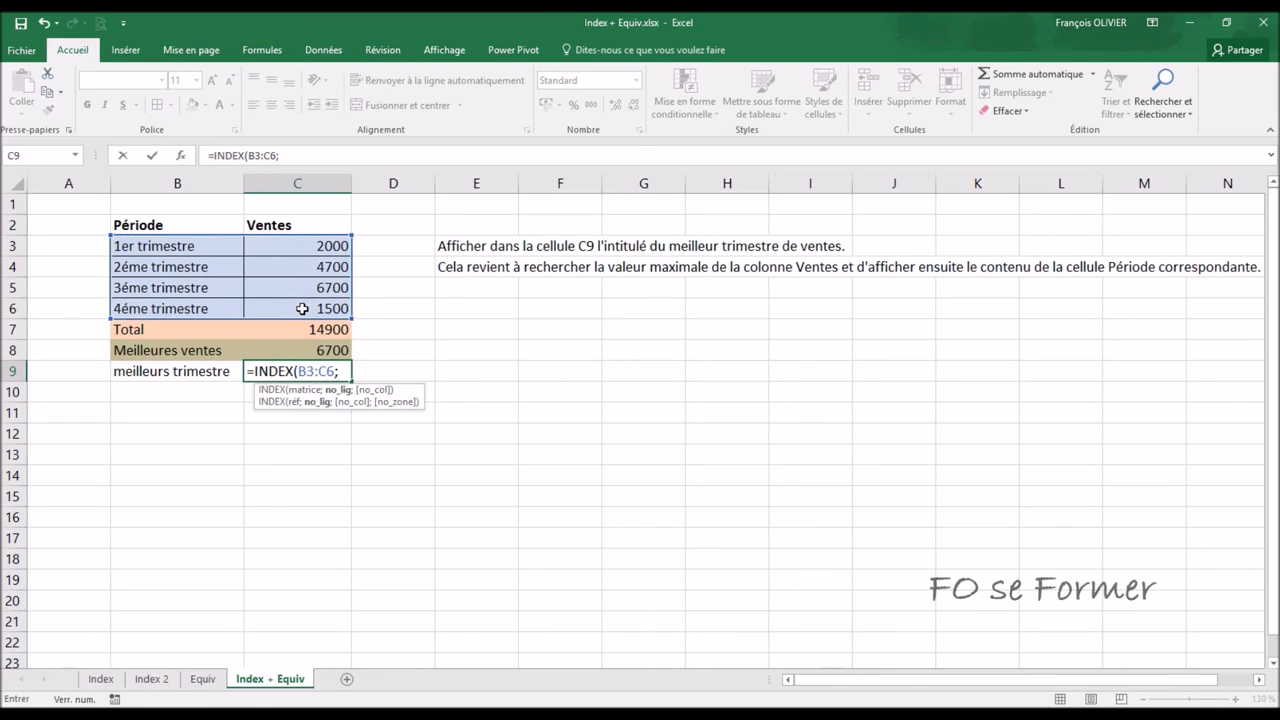
{"action": "type", "text": "e"}
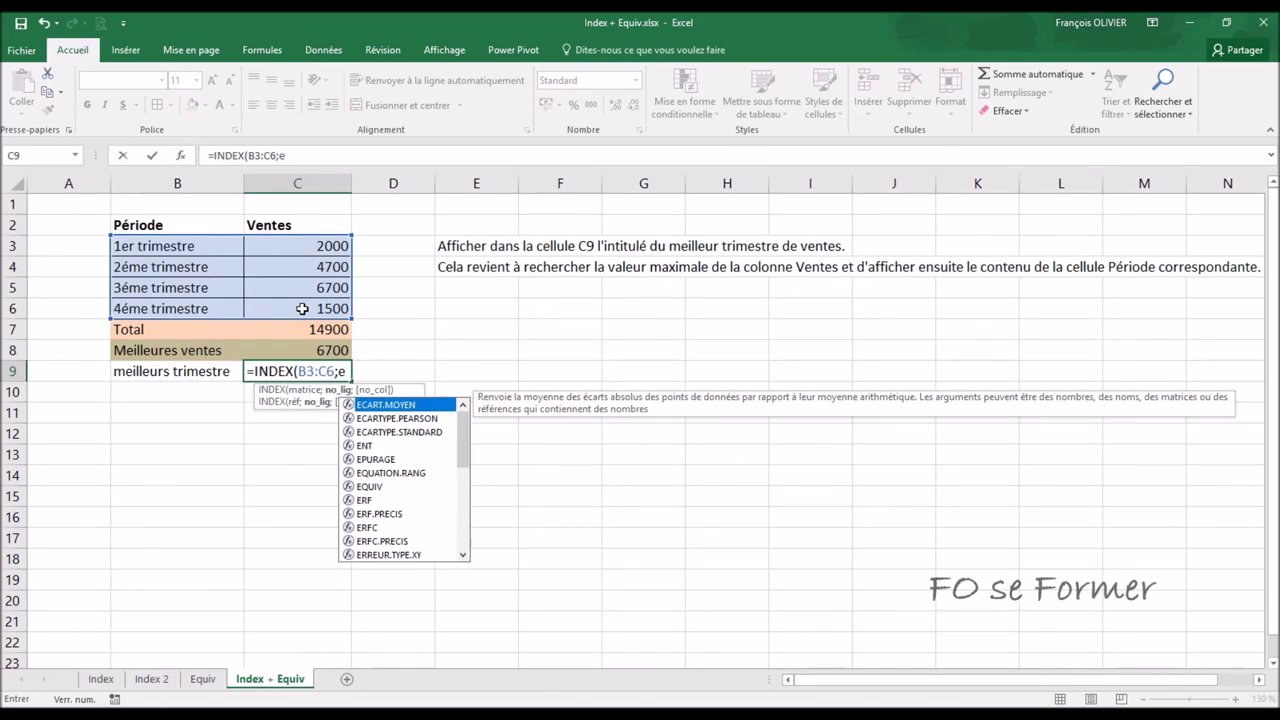
{"action": "type", "text": "quiv("}
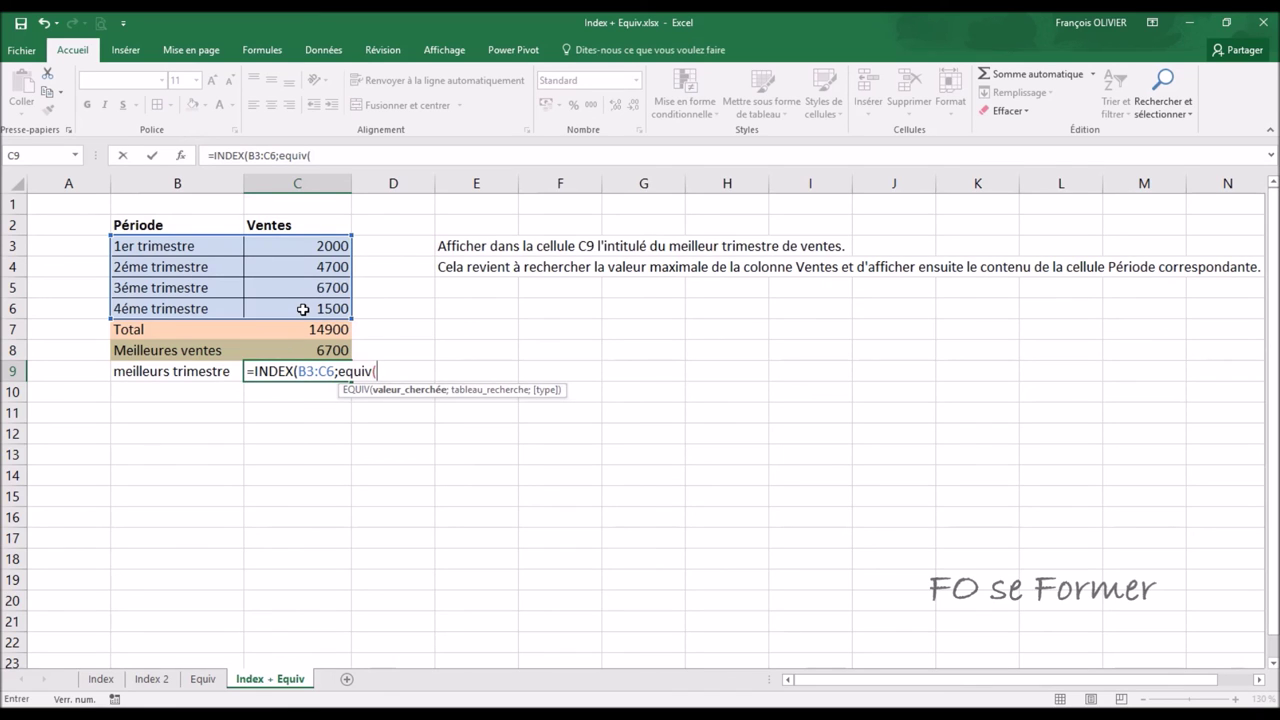
{"action": "left_click", "coordinate": [322, 350]}
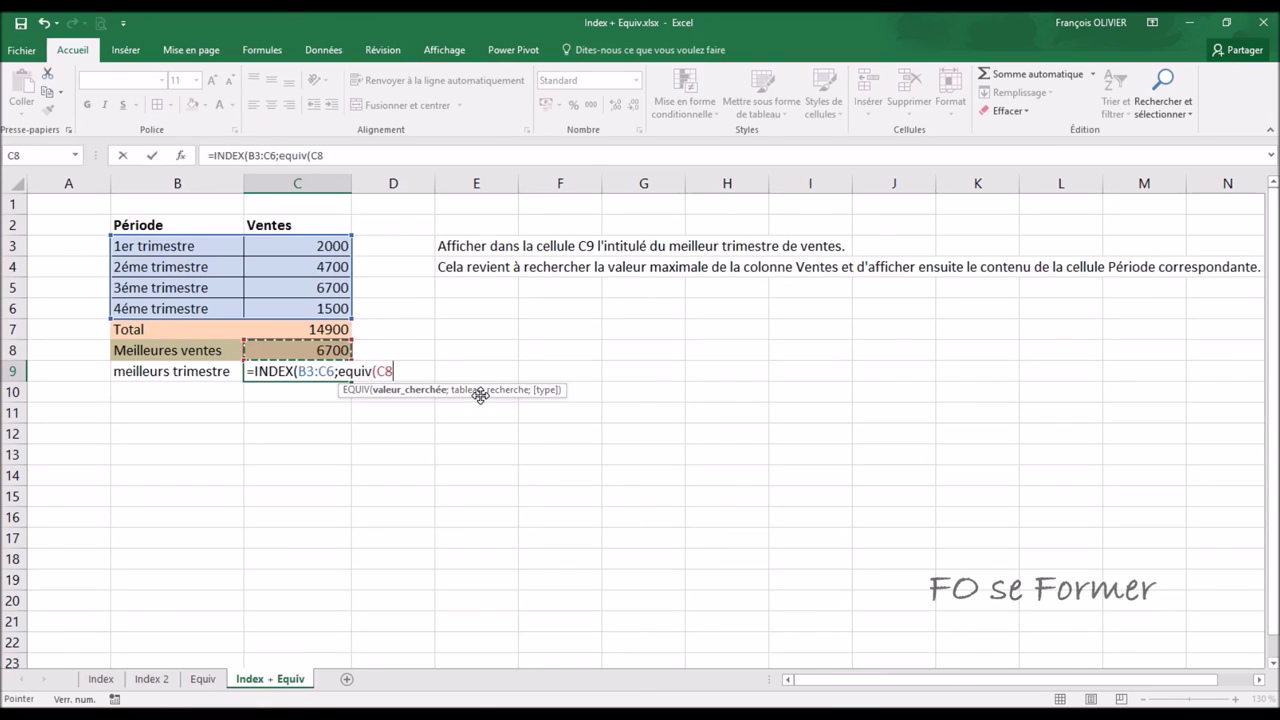
Complete C9 as =INDEX(B3:C6;EQUIV(C8;C3:C6;0);1), displaying 3éme trimestre
{"action": "type", "text": ";"}
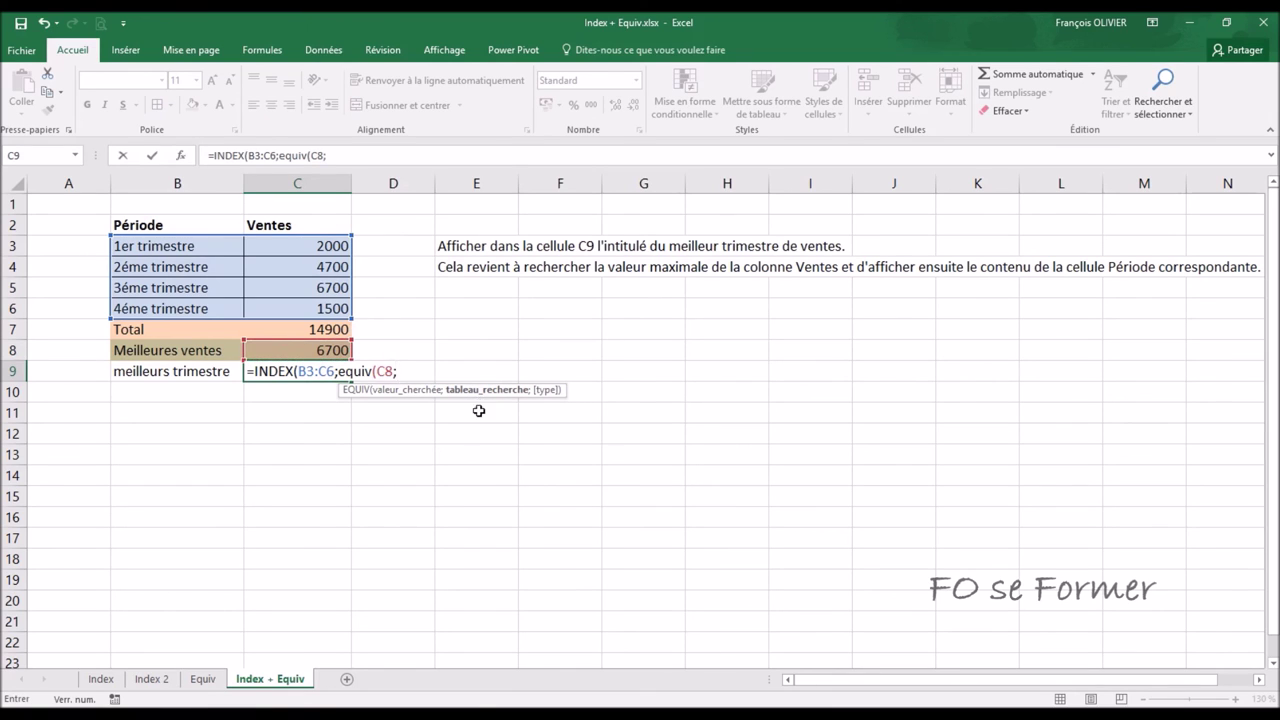
{"action": "left_click", "coordinate": [312, 242]}
{"action": "left_click_drag", "start_coordinate": [313, 241], "coordinate": [313, 308]}
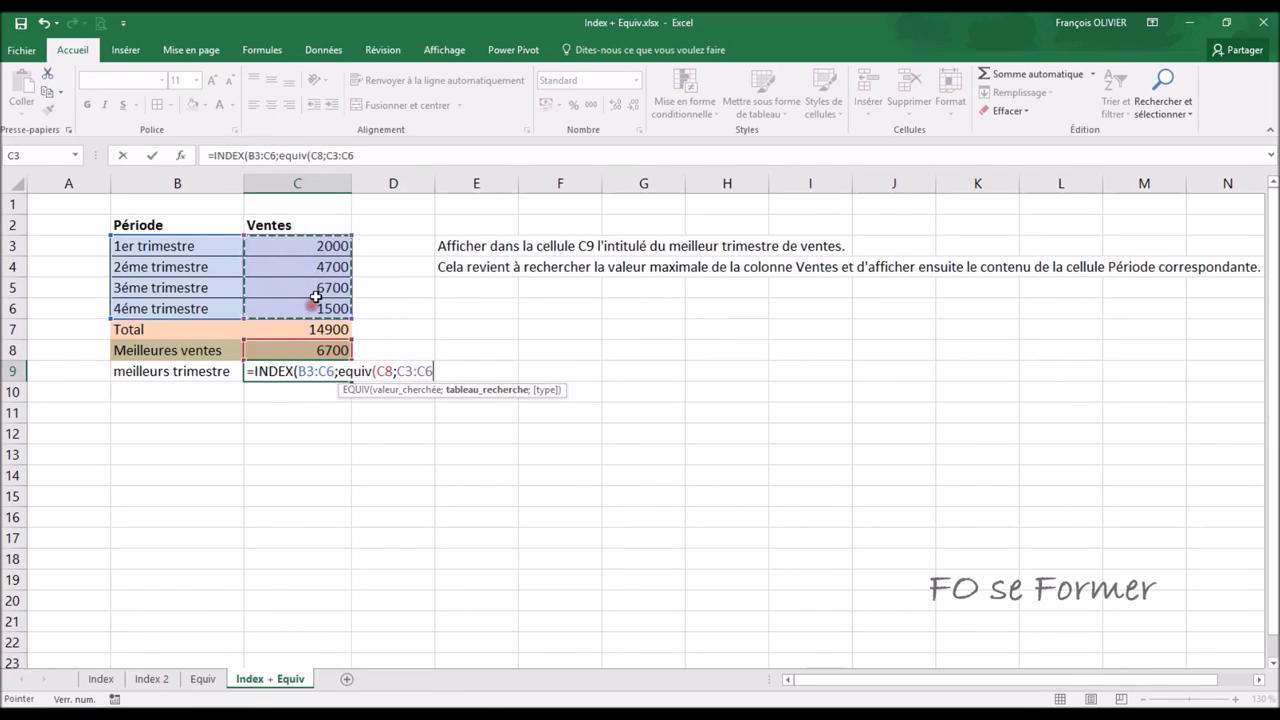
{"action": "type", "text": ";"}
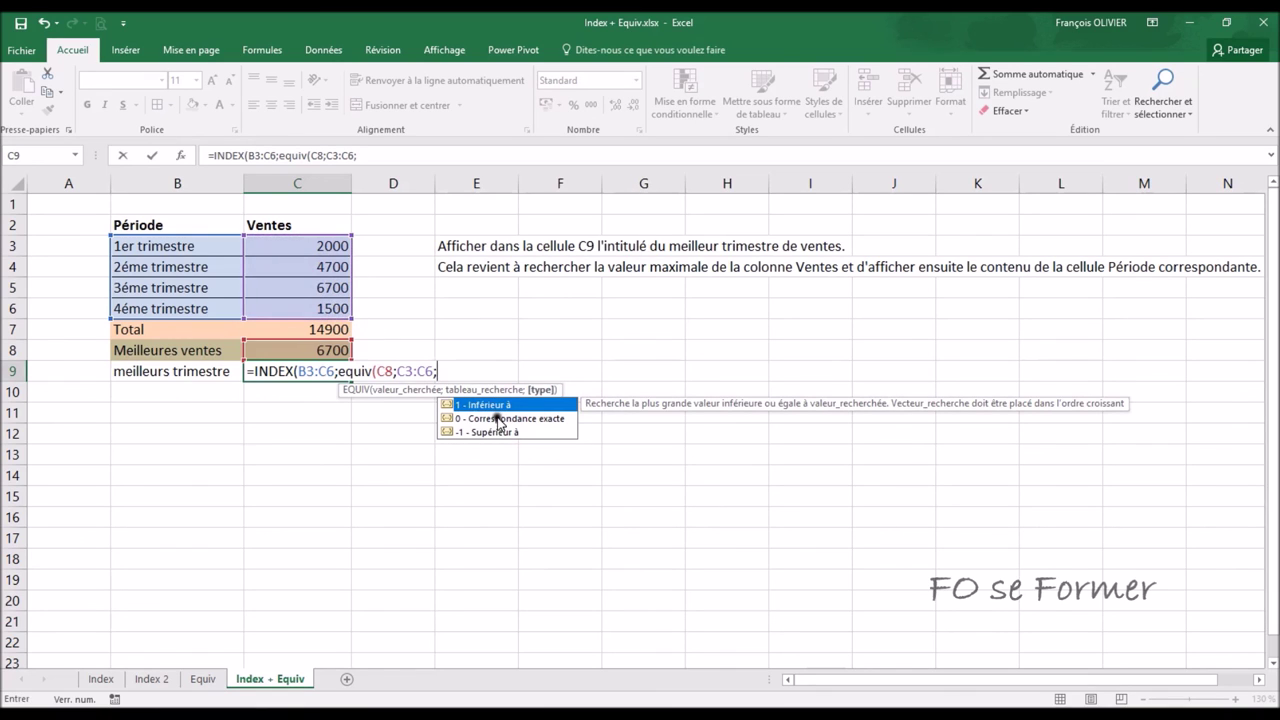
{"action": "type", "text": "0))"}
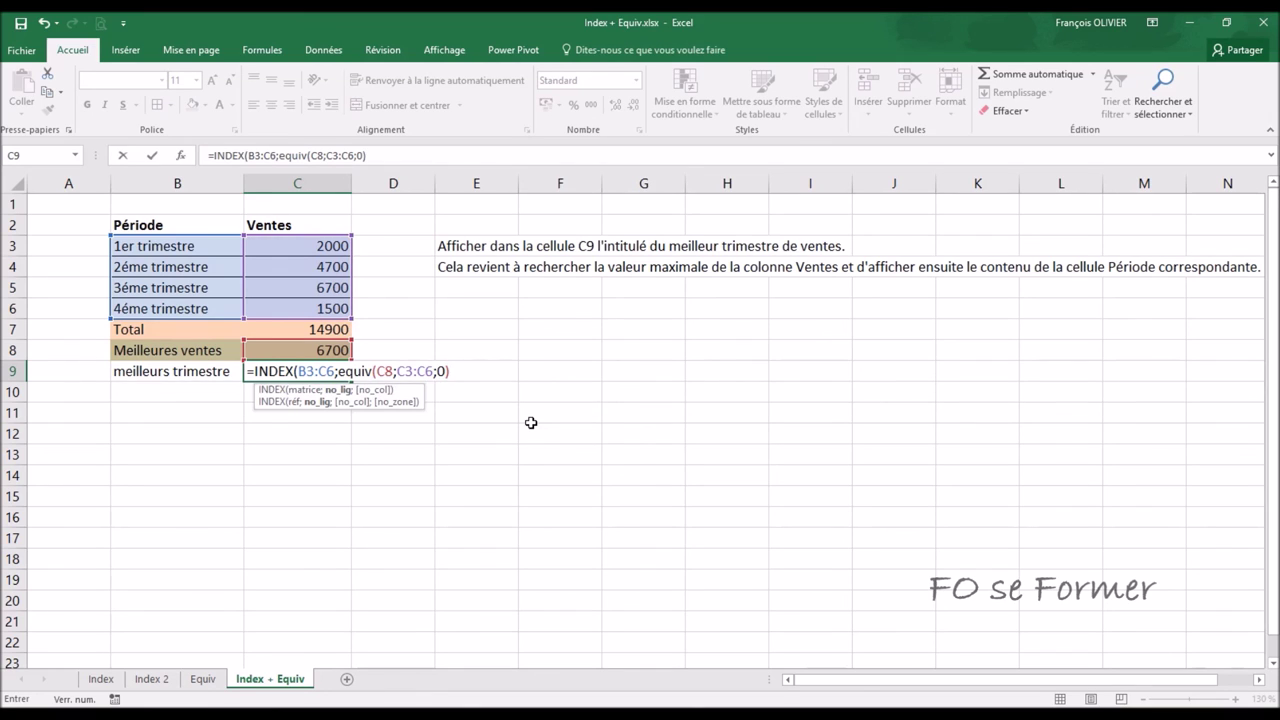
{"action": "type", "text": ";"}
{"action": "type", "text": "1"}
{"action": "type", "text": ")"}
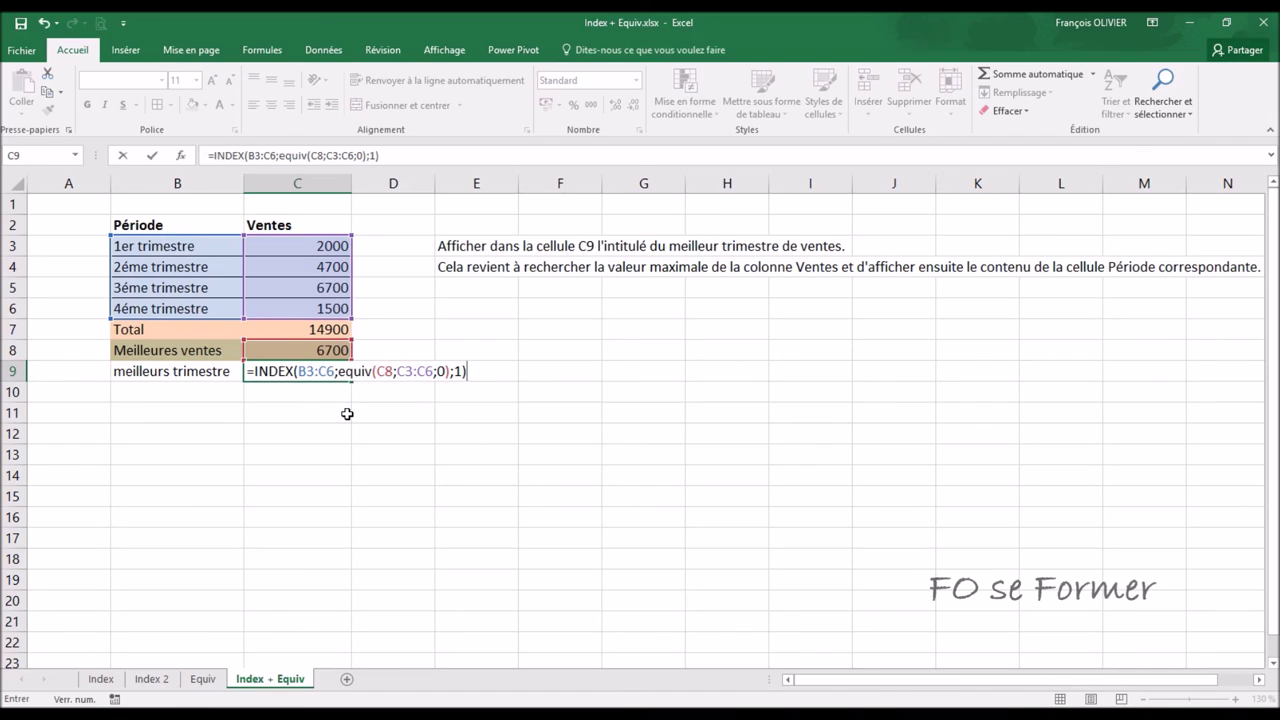
{"action": "key", "text": "Return"}
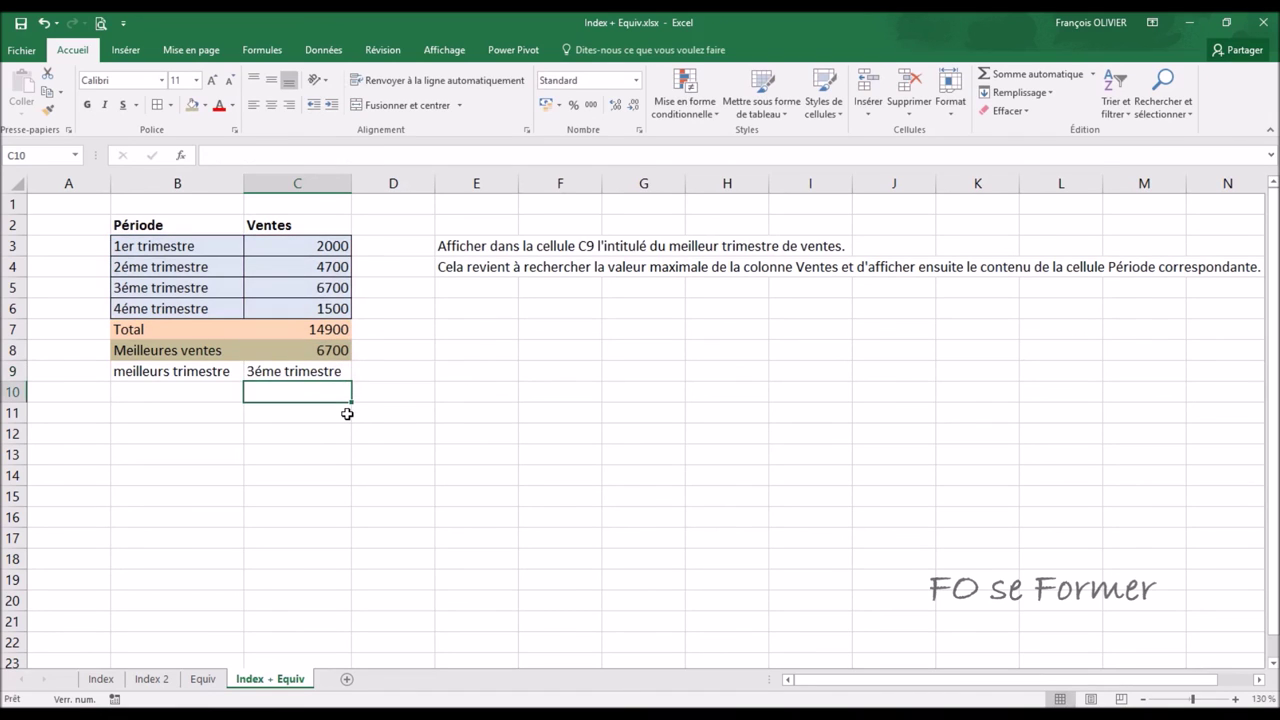
Check C9's formula, then change the 2éme trimestre sales in C4 from 4700 to 8000
{"action": "left_click", "coordinate": [322, 371]}
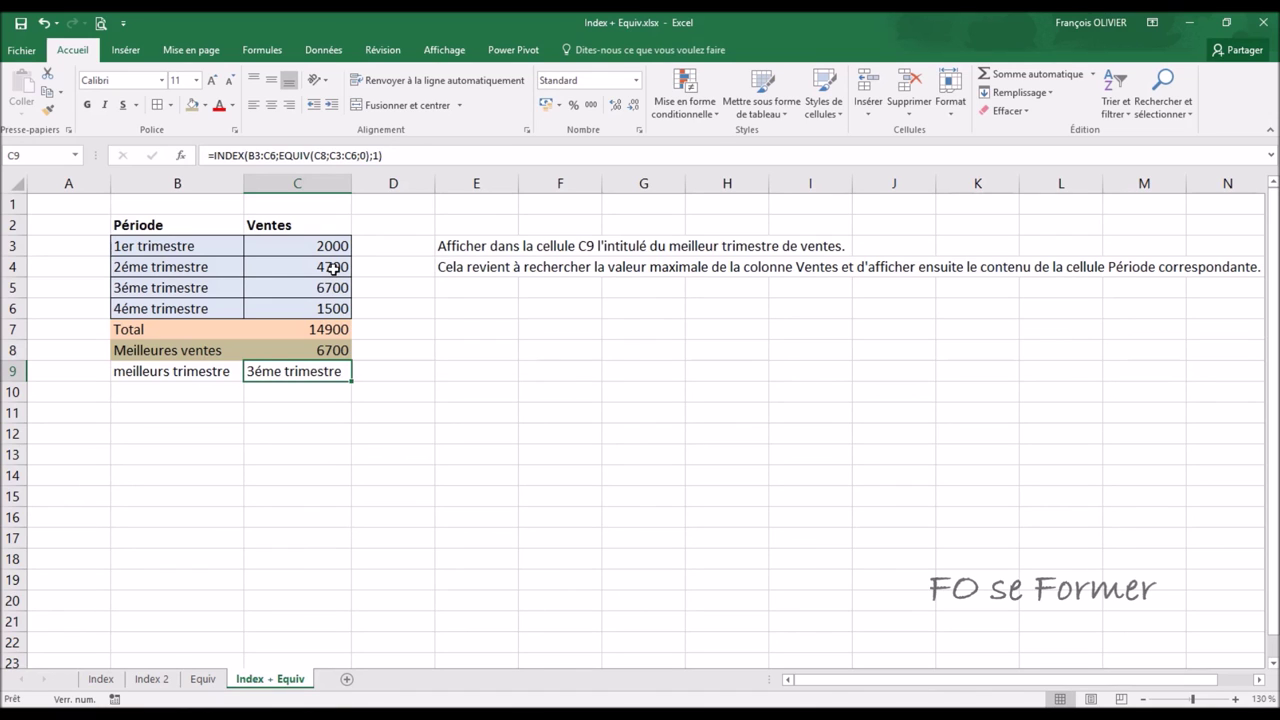
{"action": "left_click", "coordinate": [333, 268]}
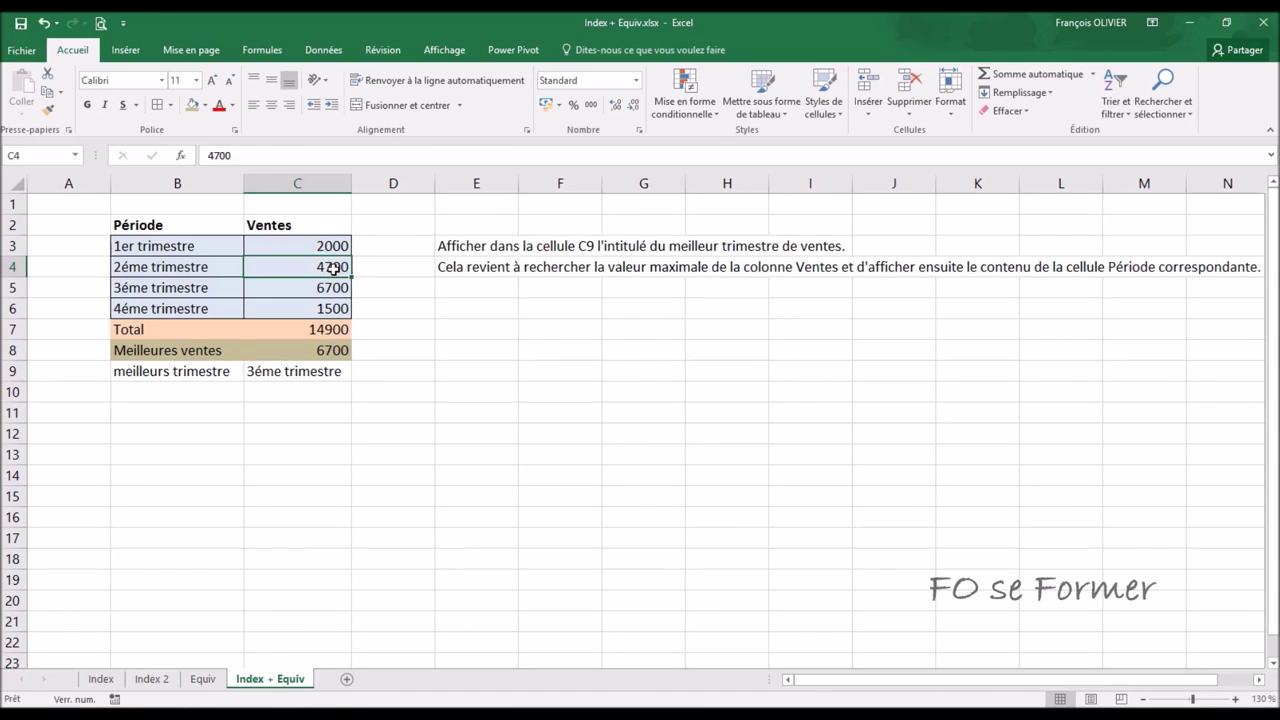
{"action": "type", "text": "8000"}
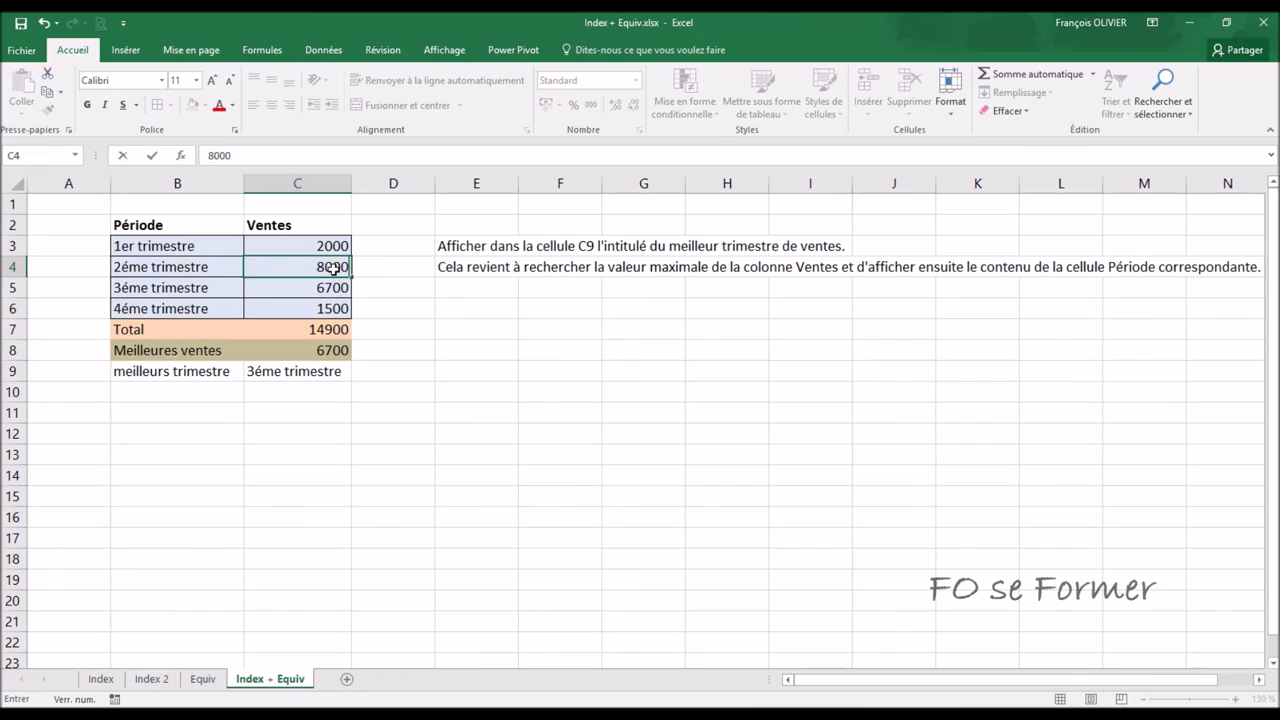
{"action": "key", "text": "Return"}
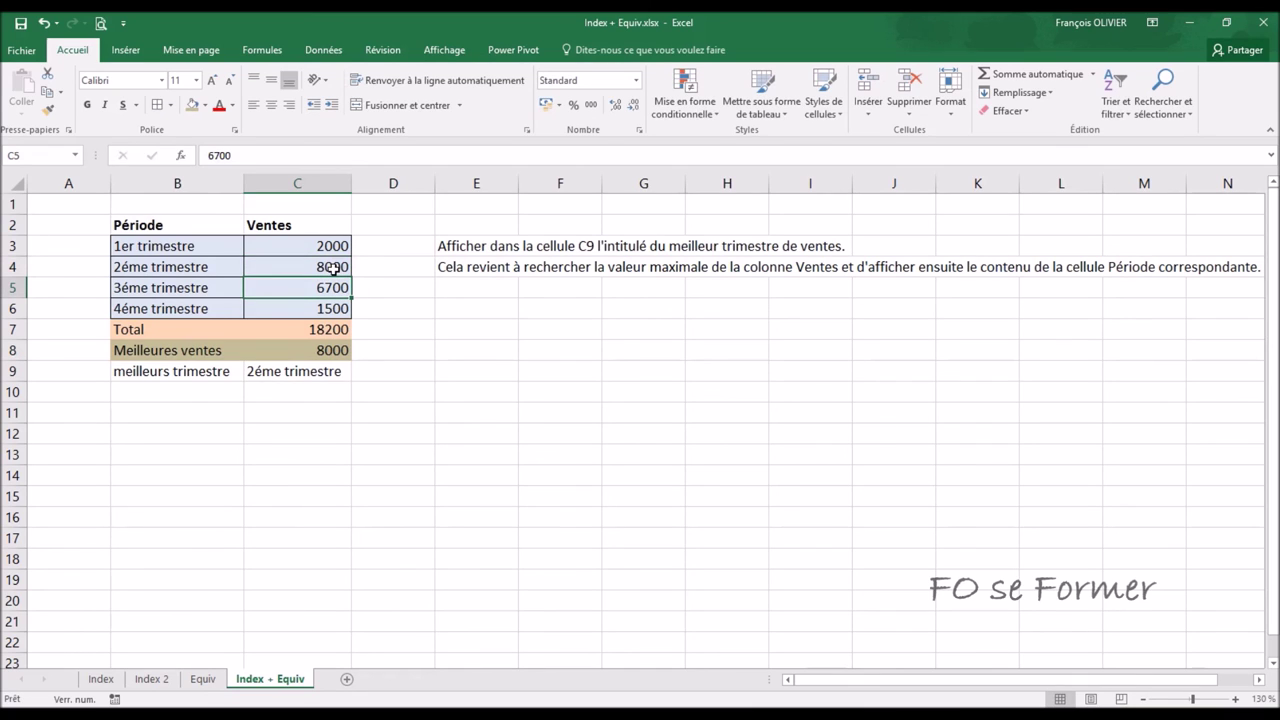